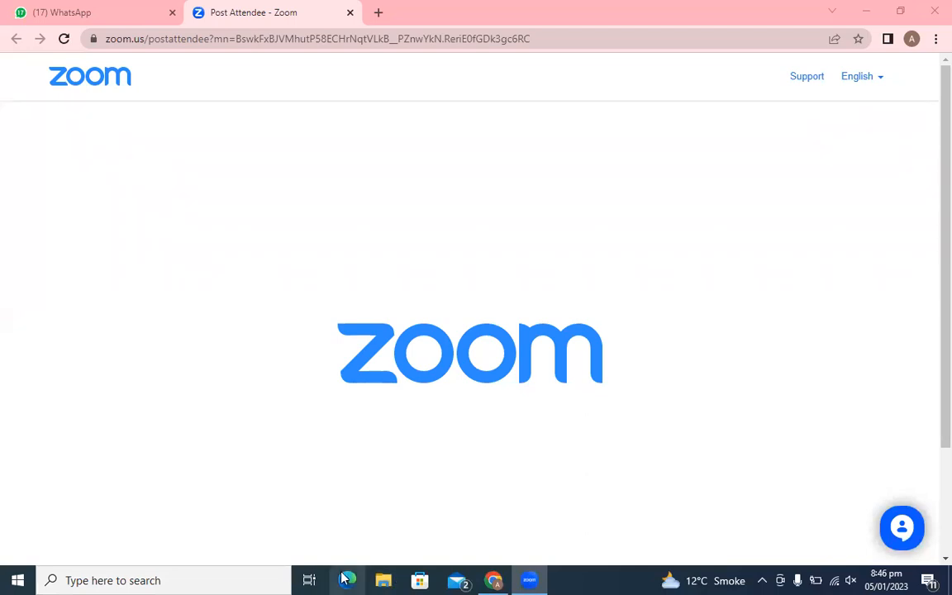
# - Find and launch Word 2013 from the taskbar search, then start a Blank document
pyautogui.click(152, 579)
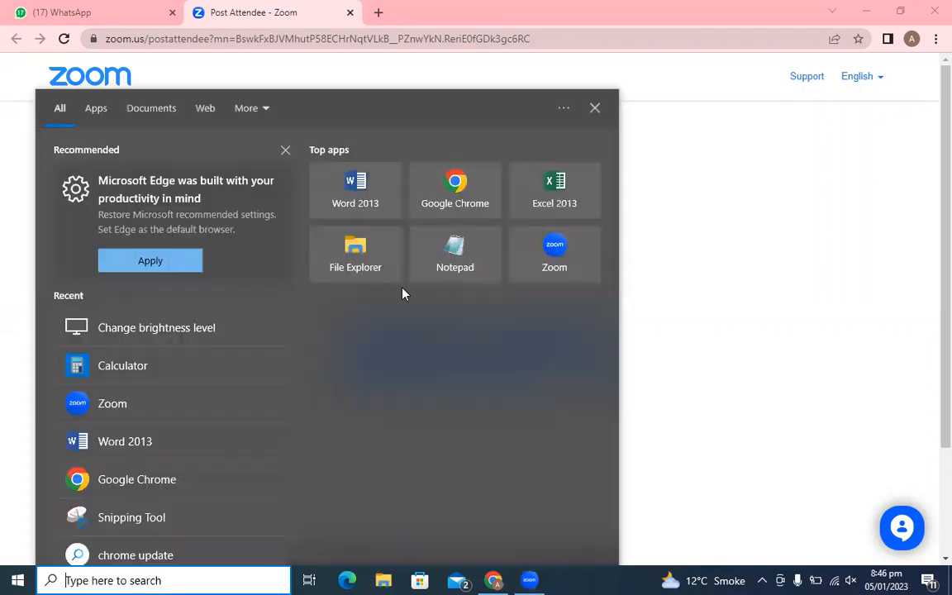
pyautogui.click(376, 193)
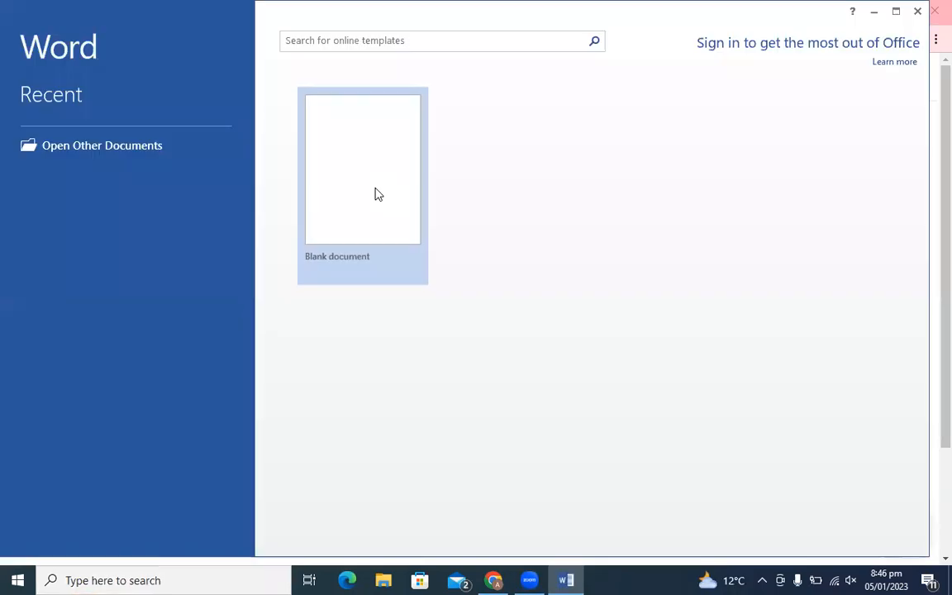
pyautogui.click(338, 216)
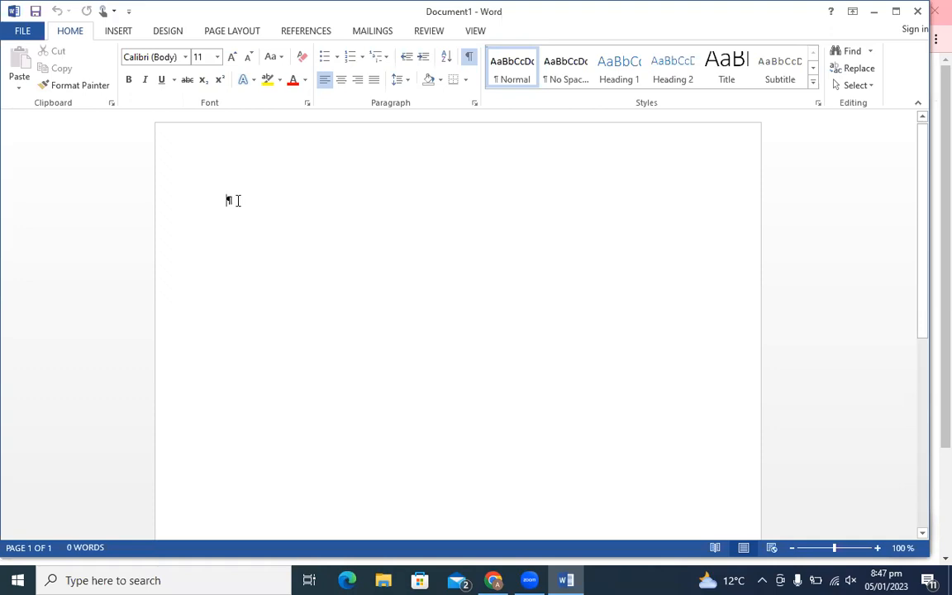
# - Turn off Show/Hide ¶ so the blank page shows no formatting marks
pyautogui.click(468, 58)
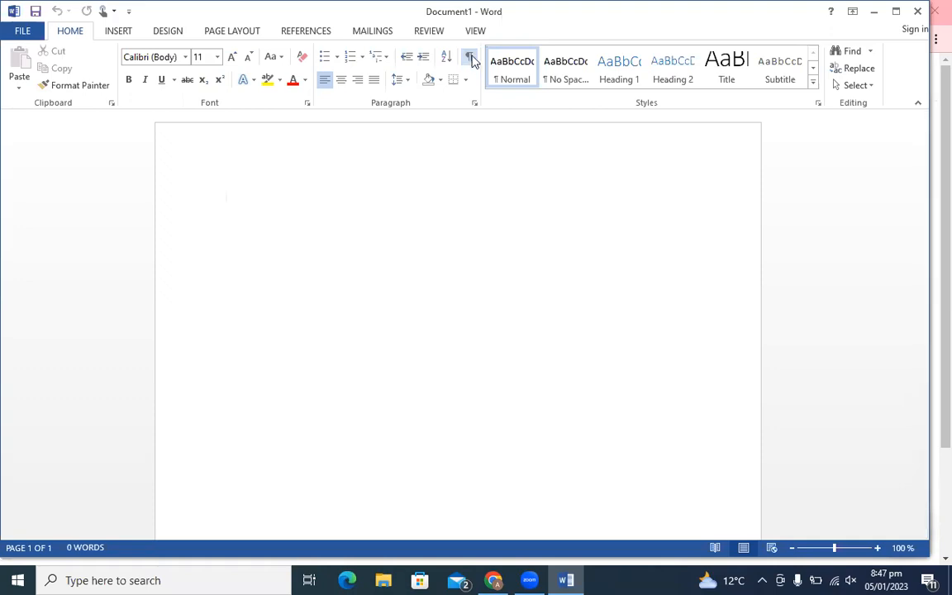
pyautogui.click(470, 58)
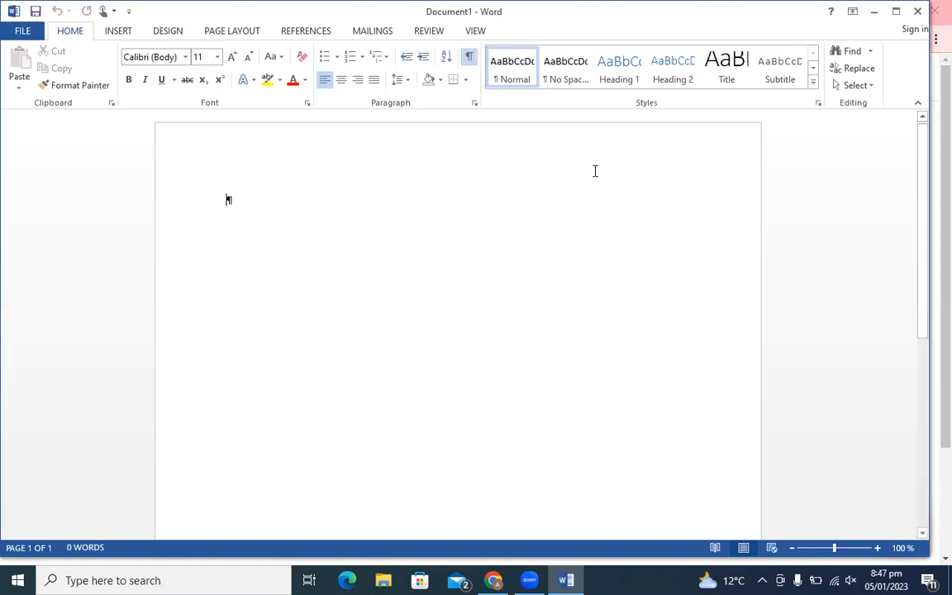
pyautogui.click(563, 128)
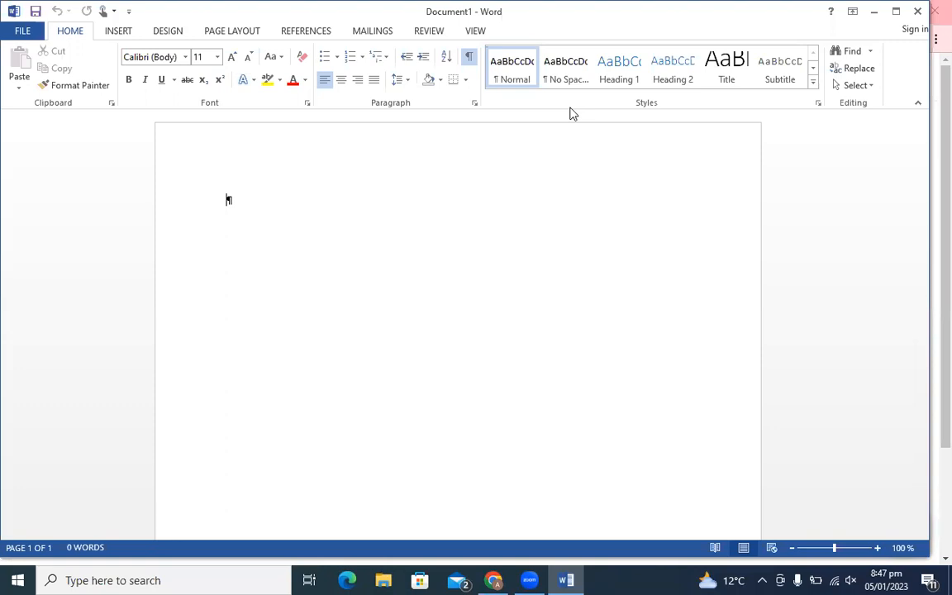
pyautogui.click(469, 58)
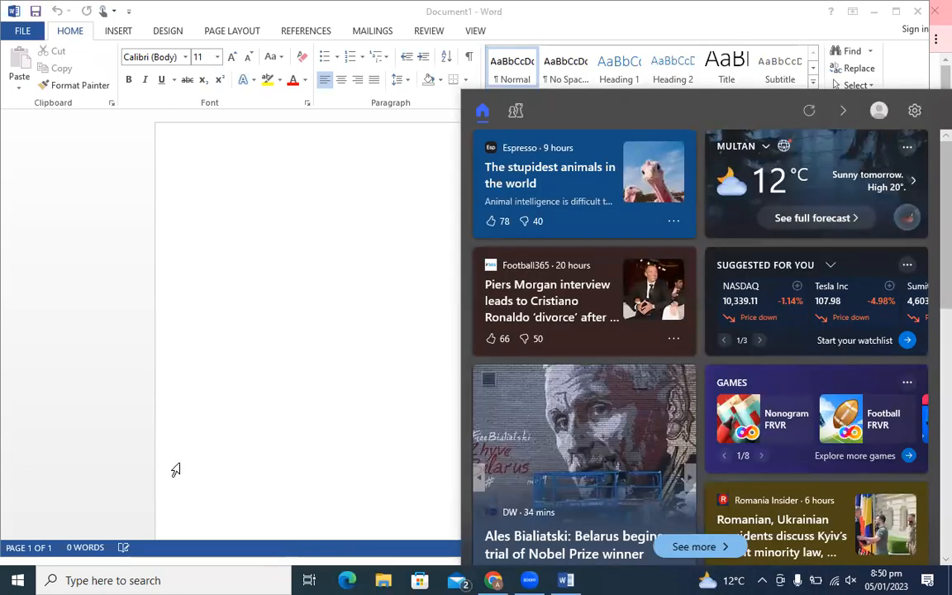
# - Switch the ribbon to the References tab
pyautogui.click(175, 470)
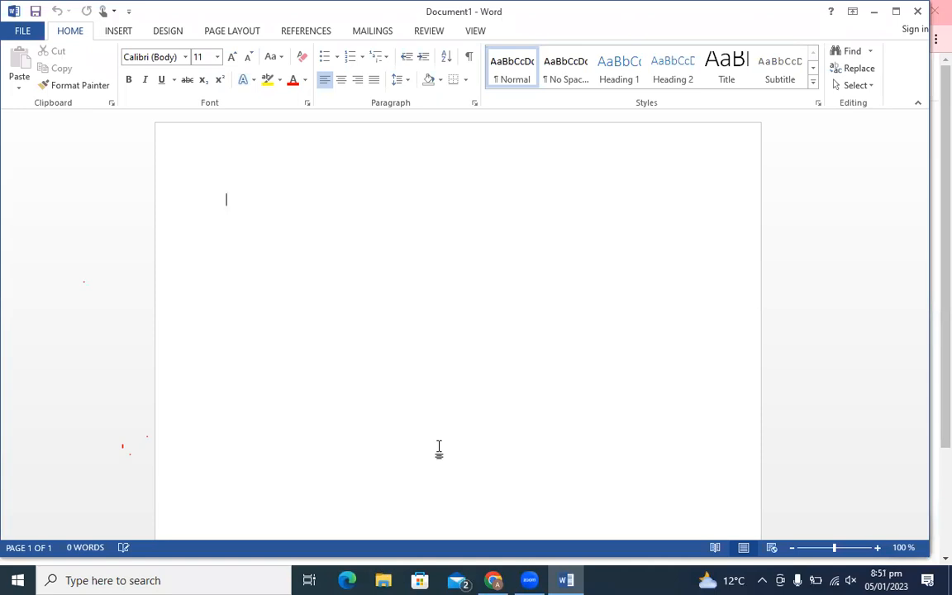
pyautogui.click(308, 33)
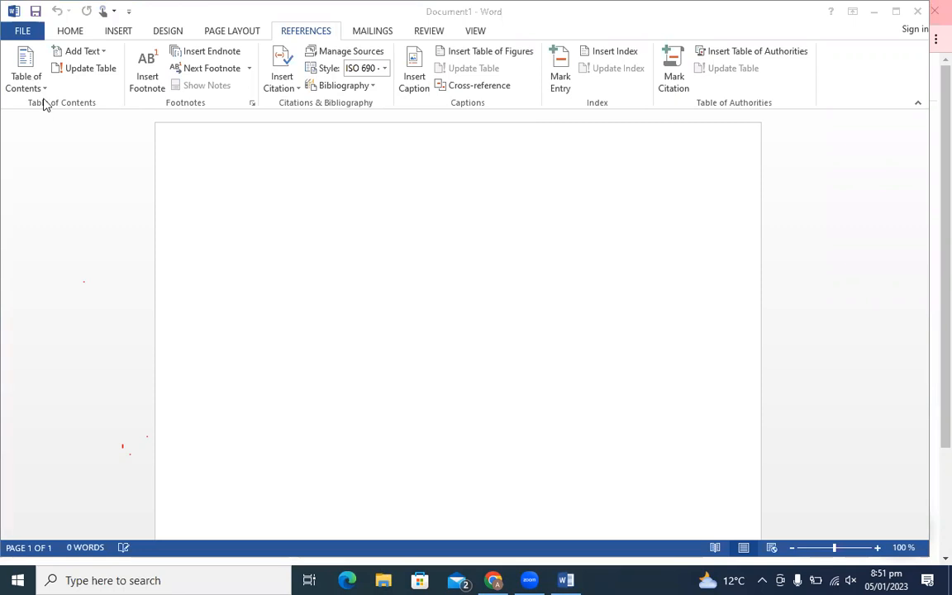
# - Generate seven sample paragraphs by entering =rand(7) on the first line
pyautogui.click(240, 167)
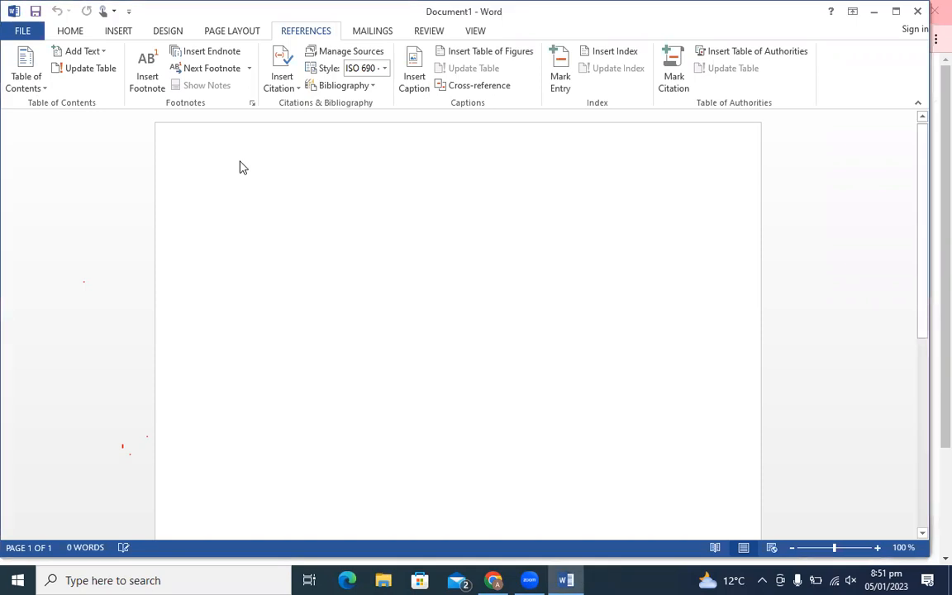
pyautogui.write('=rand')
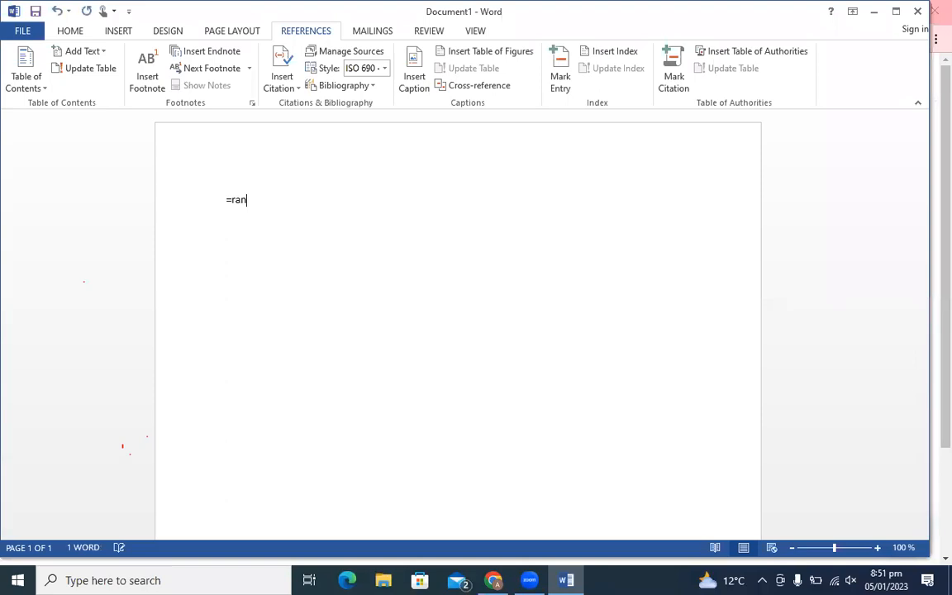
pyautogui.write('(7)')
pyautogui.press('Return')
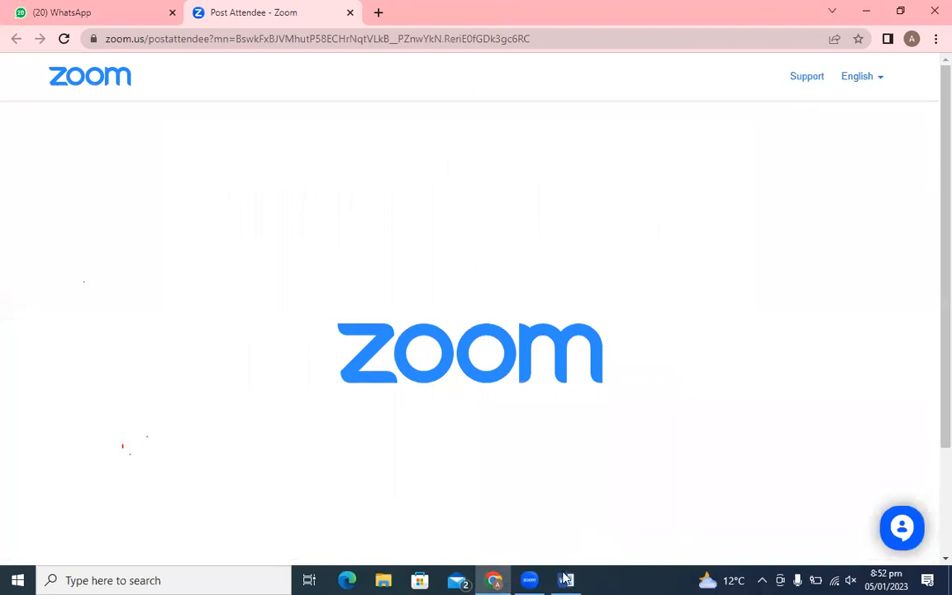
# - Bring Word back to the front, maximize its window and show the Insert tab
pyautogui.click(567, 510)
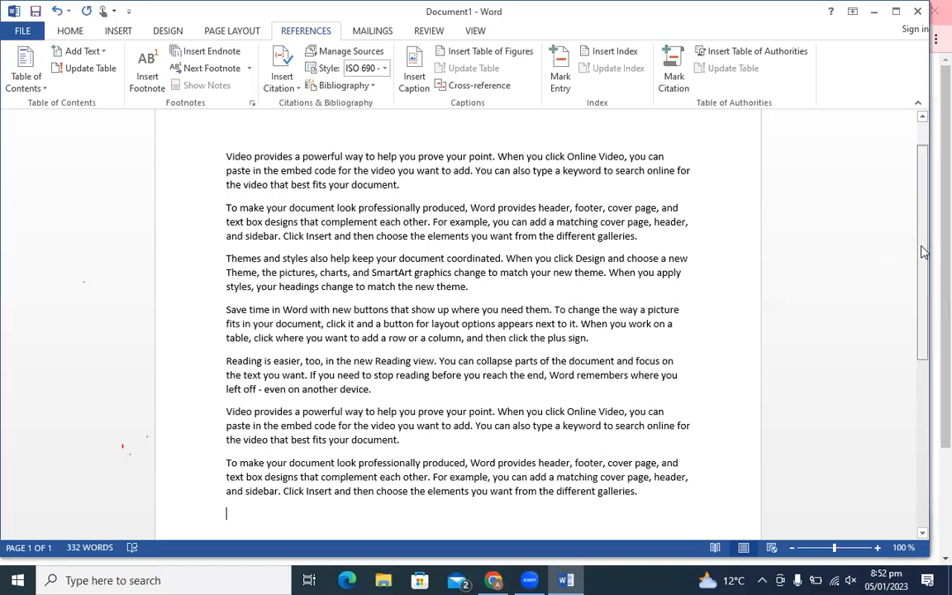
pyautogui.scroll(1, 923, 212)
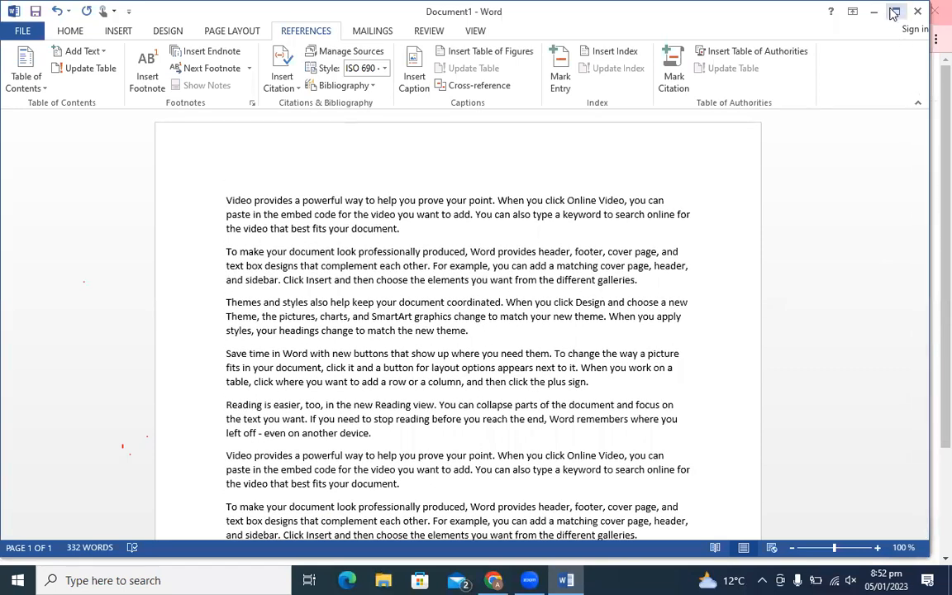
pyautogui.click(893, 12)
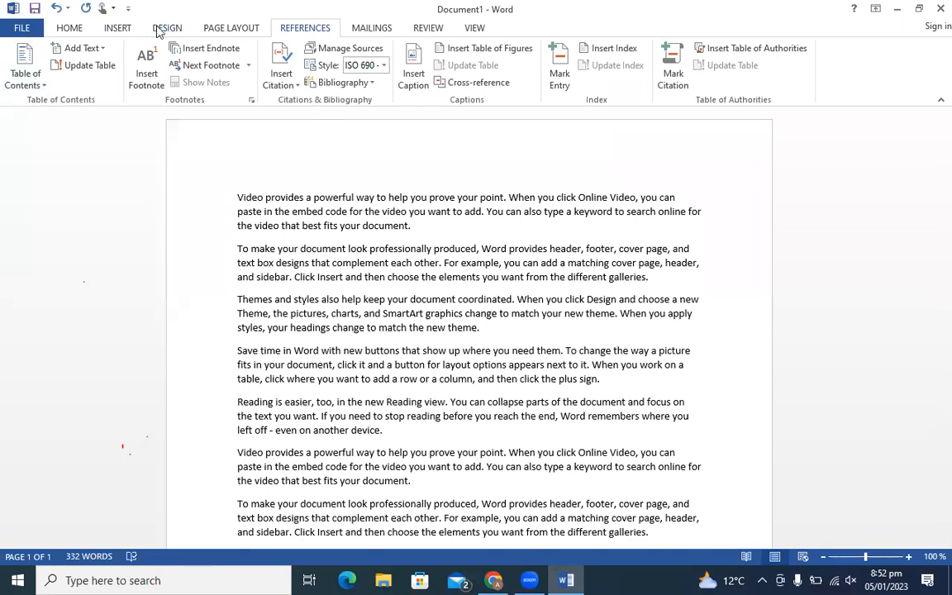
pyautogui.click(106, 30)
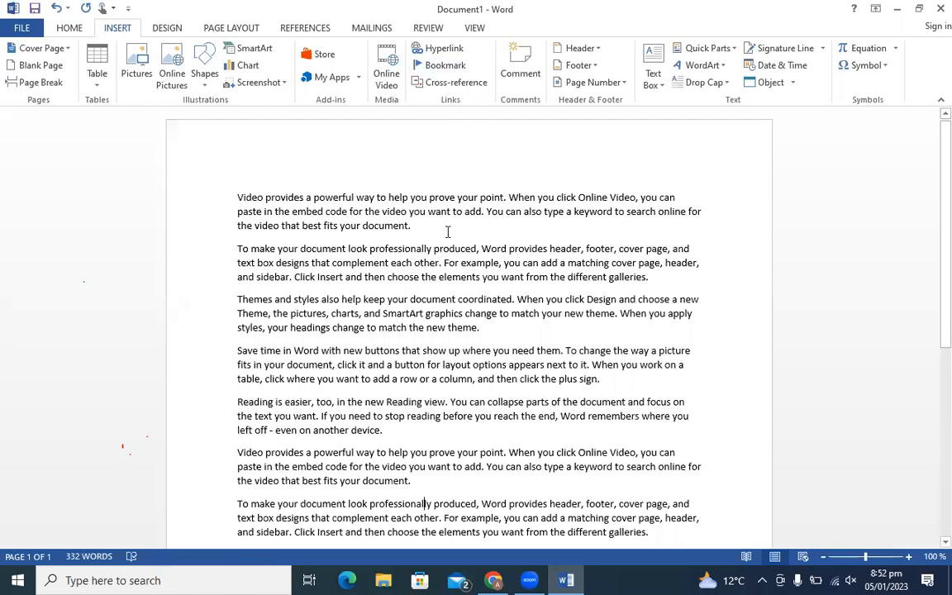
# - Show the References tab with its footnote, citation and caption tools
pyautogui.click(306, 29)
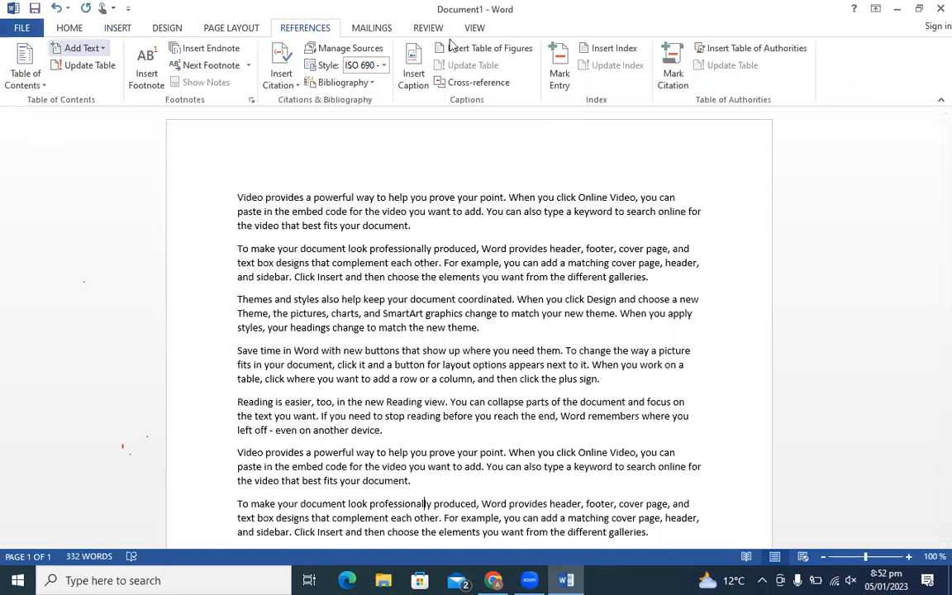
# - Insert the title lines Computer and Hardware above the first two paragraphs
pyautogui.click(234, 196)
pyautogui.press('Return')
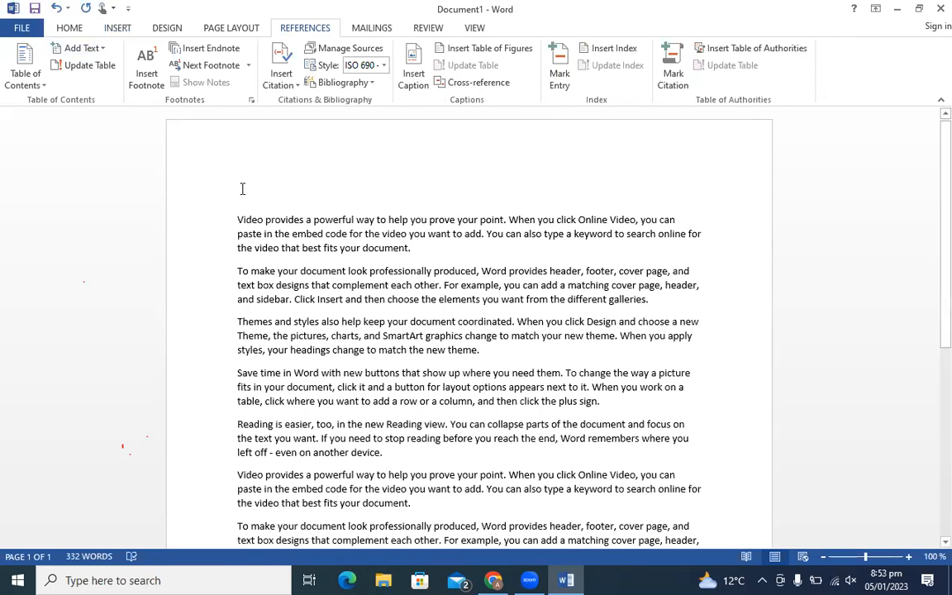
pyautogui.click(242, 190)
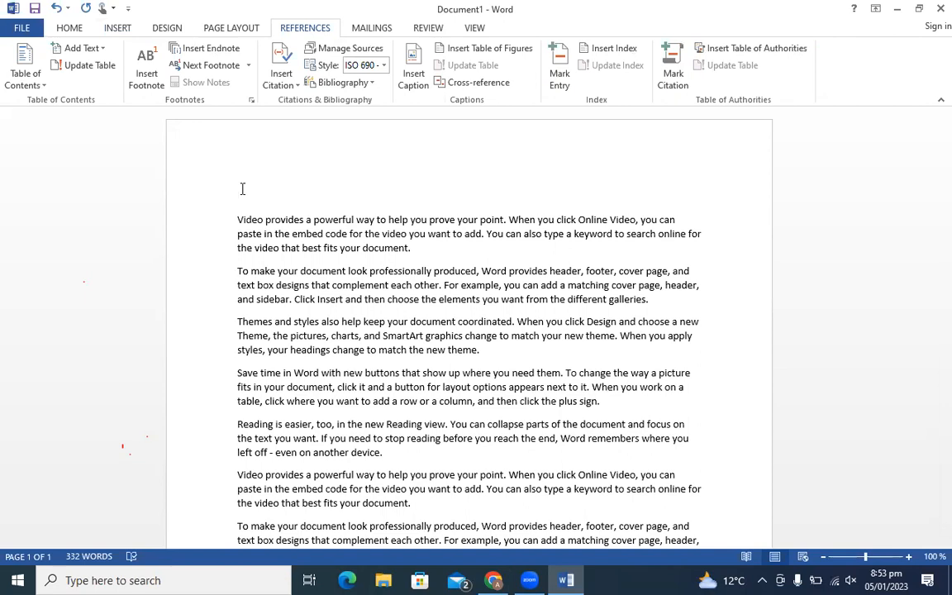
pyautogui.write('Computer')
pyautogui.click(236, 271)
pyautogui.press('Return')
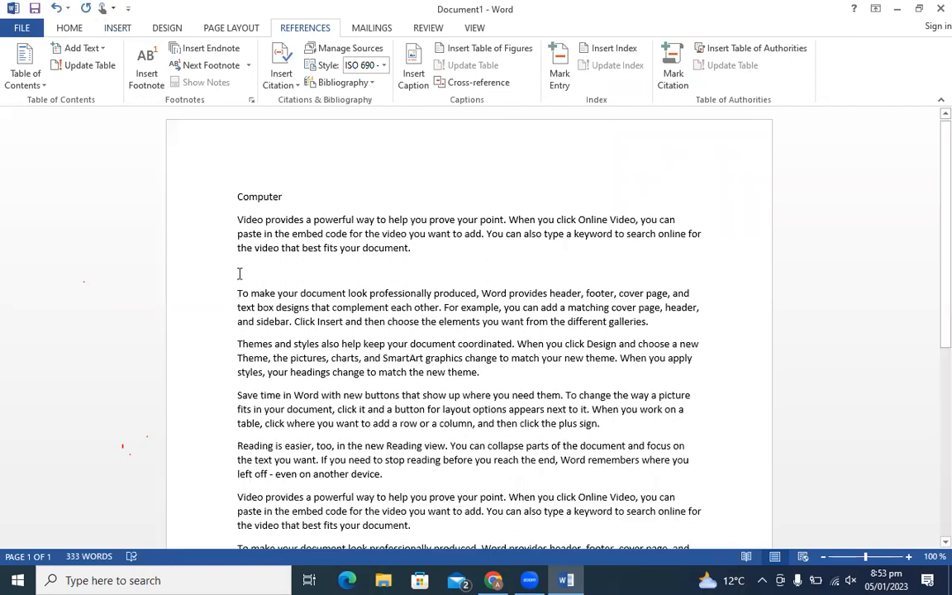
pyautogui.write('are')
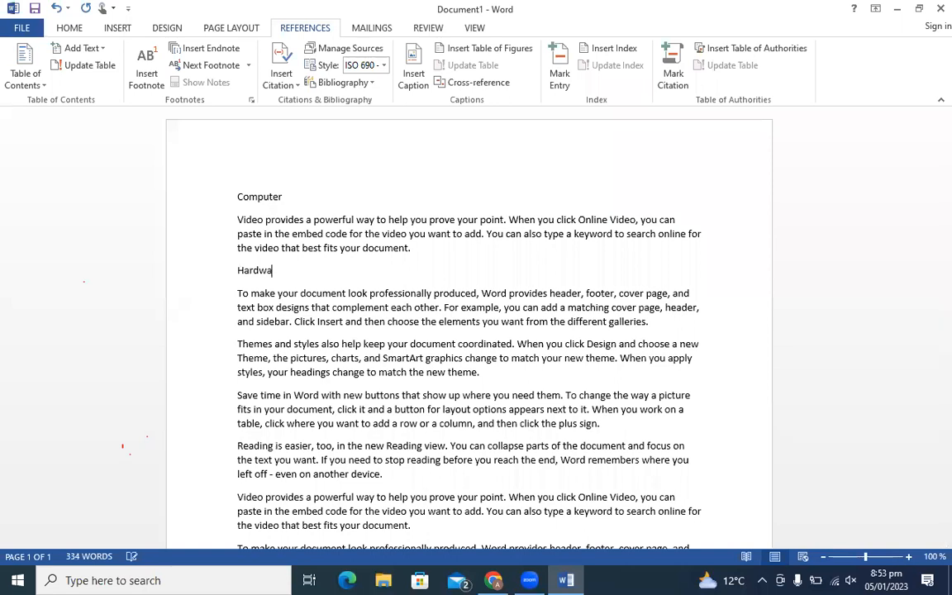
# - Insert the title lines Software and Networks above the Themes and Save time paragraphs
pyautogui.click(239, 340)
pyautogui.press('Return')
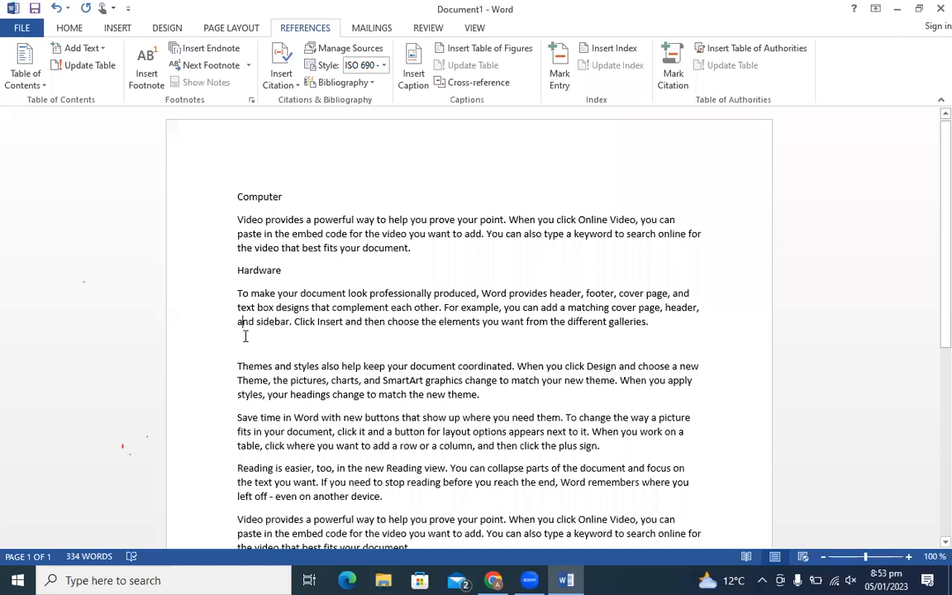
pyautogui.click(243, 345)
pyautogui.write('Sof')
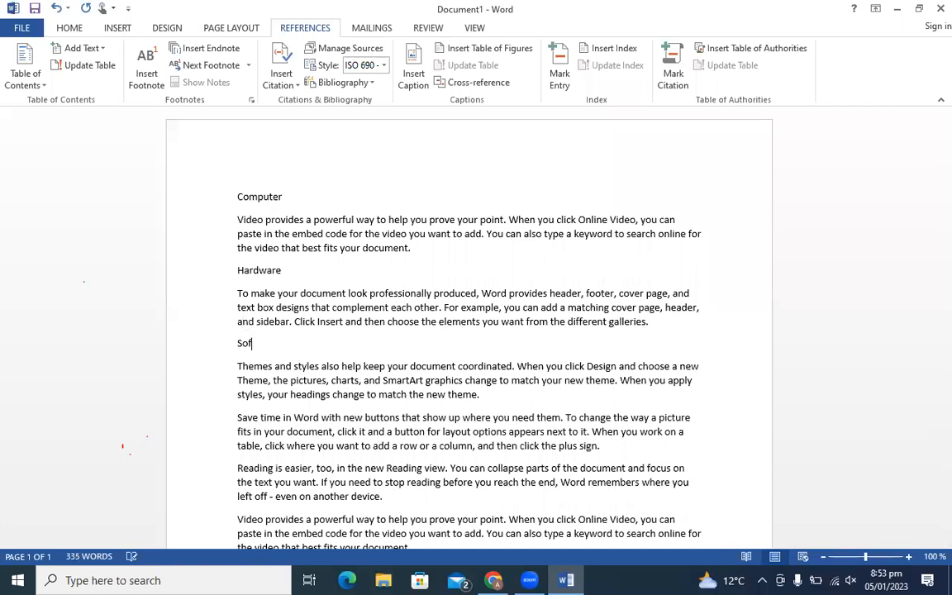
pyautogui.write('tware')
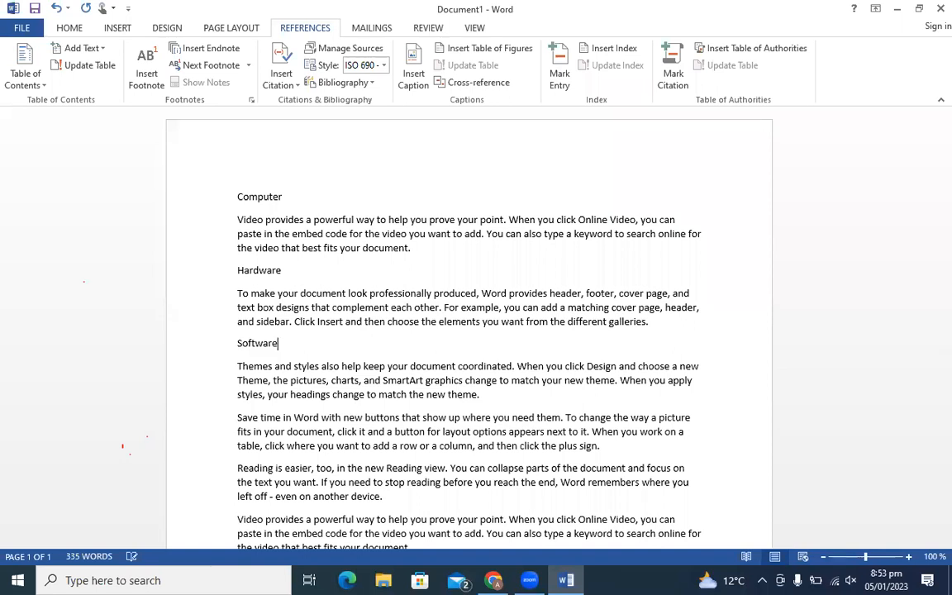
pyautogui.click(236, 417)
pyautogui.press('Return')
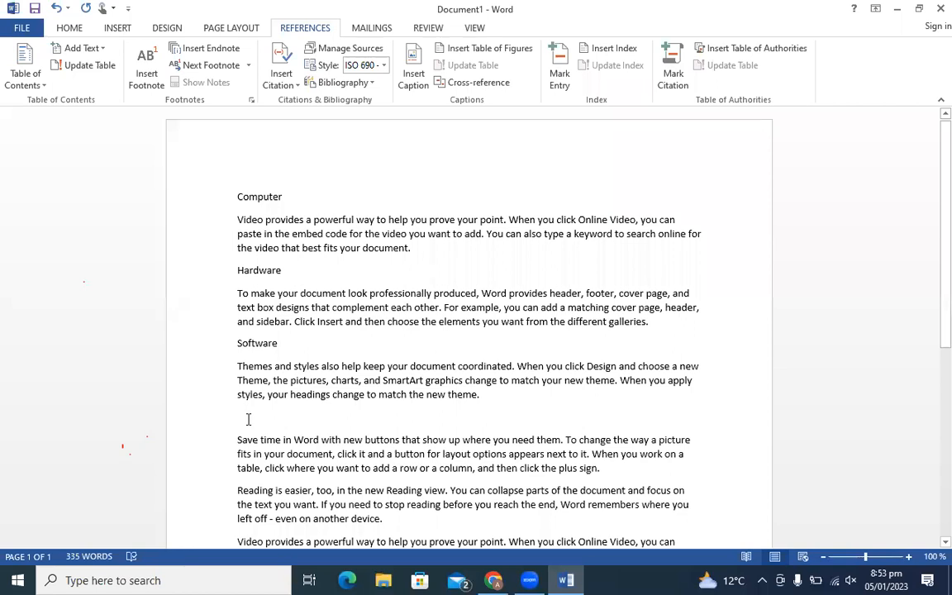
pyautogui.write('Networks')
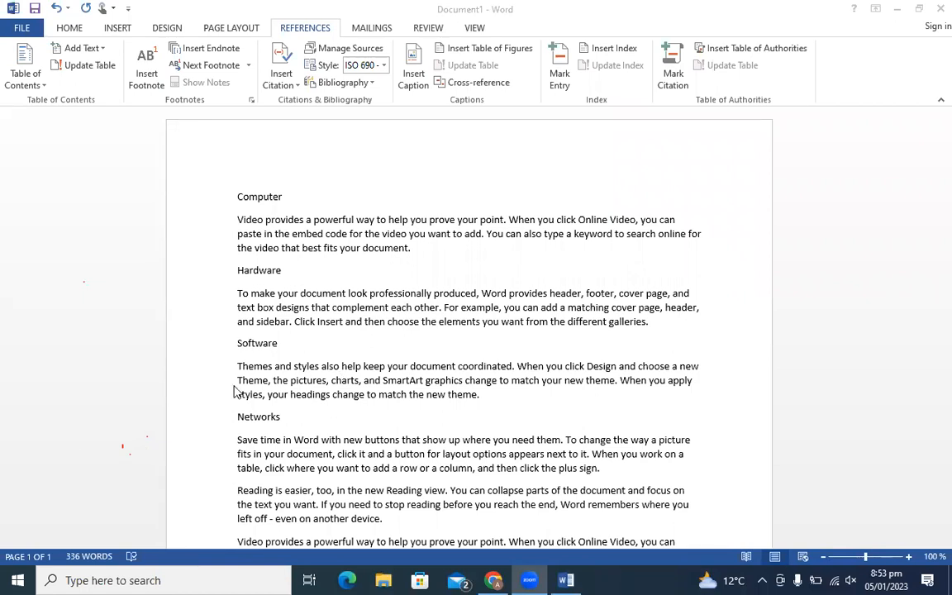
pyautogui.click(284, 420)
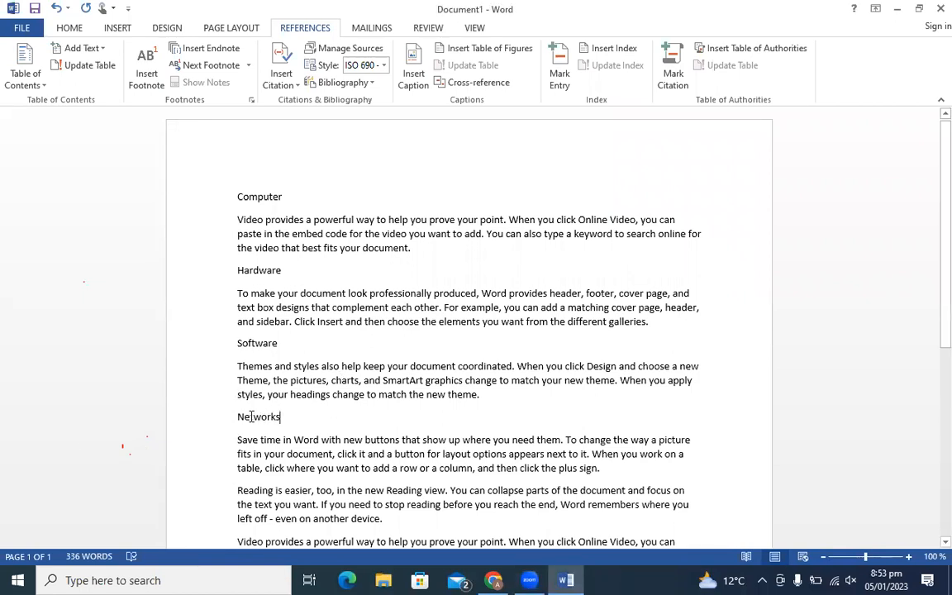
# - Ctrl-select the Networks, Software, Hardware and Computer title lines and show the Home tab
pyautogui.moveTo(43, 390); pyautogui.dragTo(34, 467)
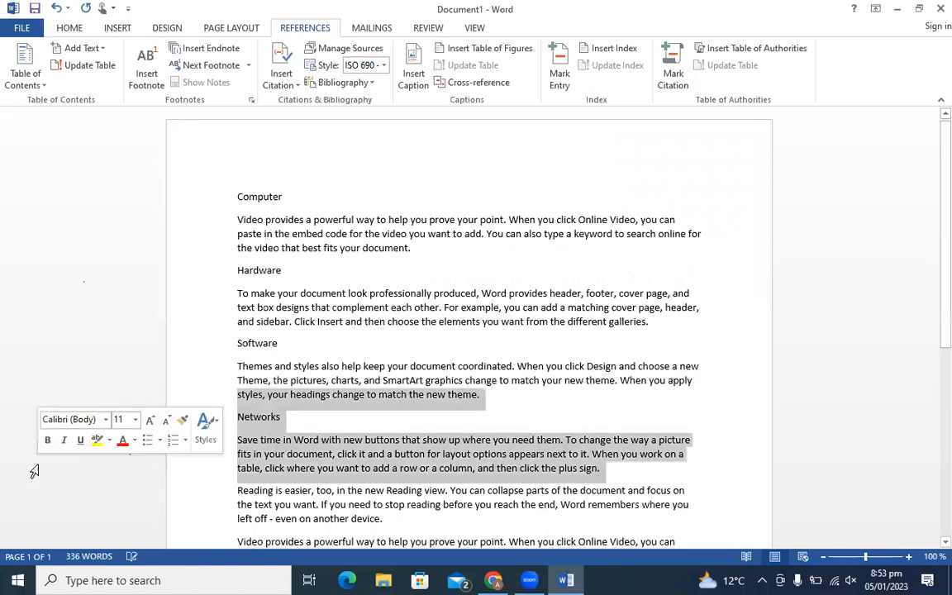
pyautogui.click(307, 442)
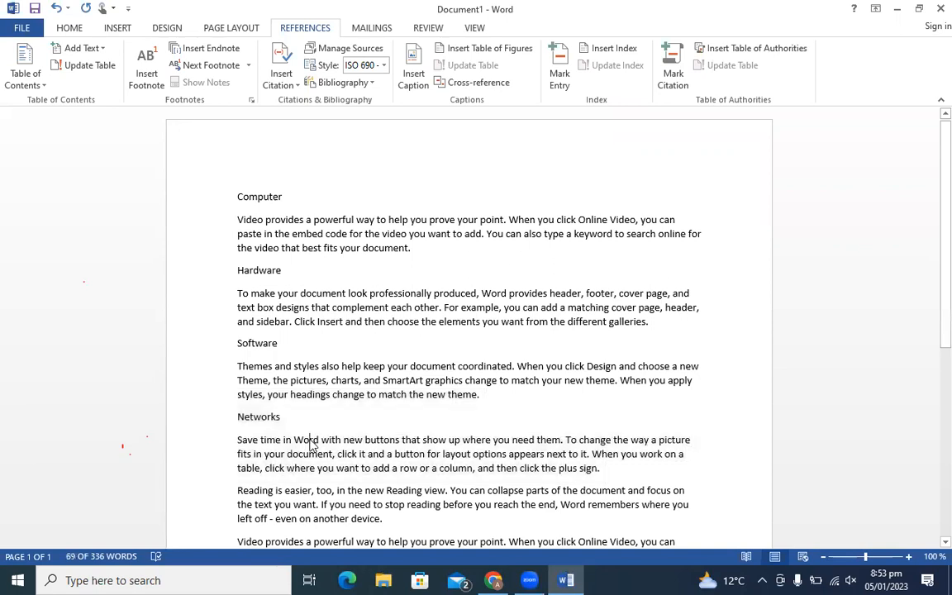
pyautogui.moveTo(250, 418); pyautogui.dragTo(206, 421)
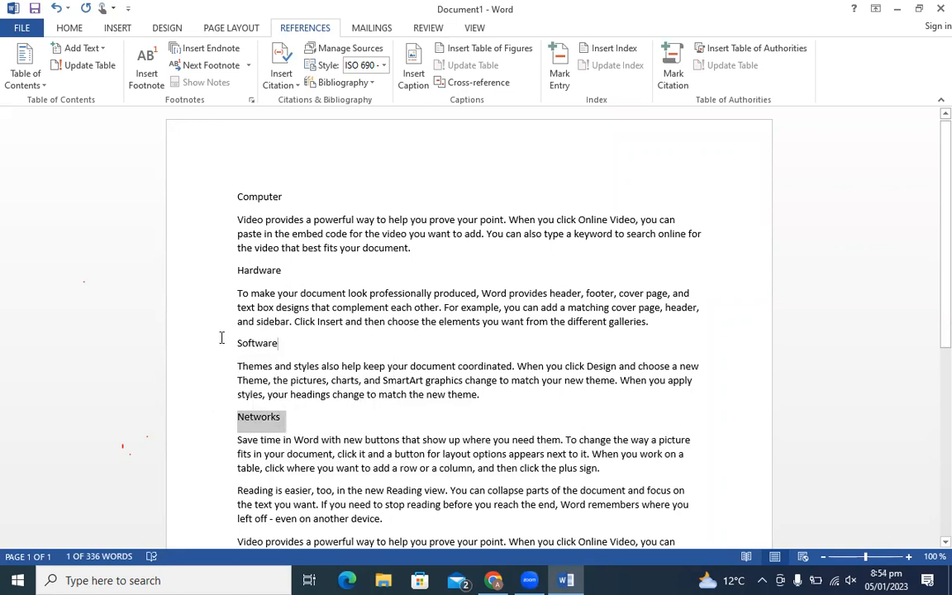
pyautogui.moveTo(221, 338); pyautogui.dragTo(209, 345)
pyautogui.moveTo(283, 271); pyautogui.dragTo(207, 265)
pyautogui.moveTo(286, 196); pyautogui.dragTo(194, 195)
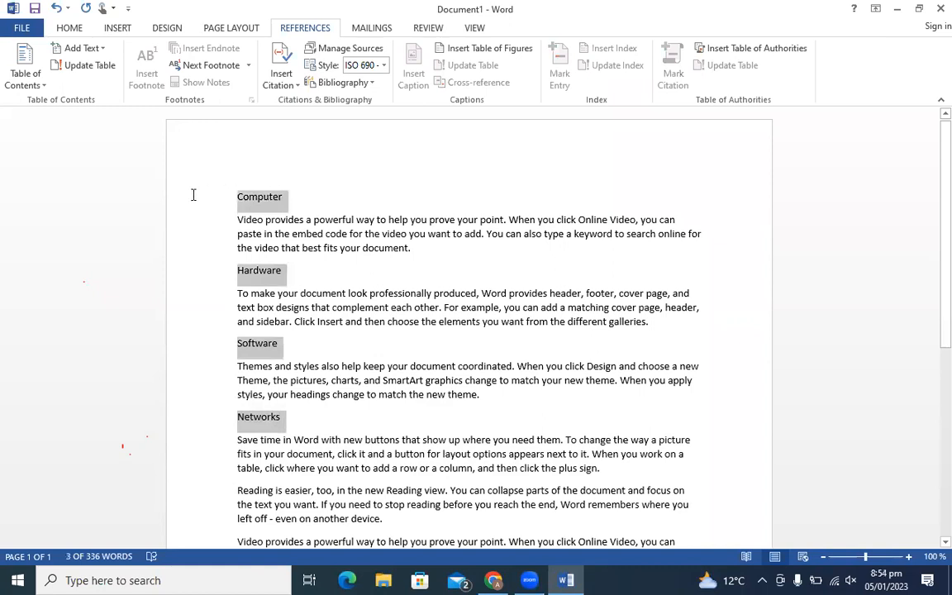
pyautogui.click(68, 29)
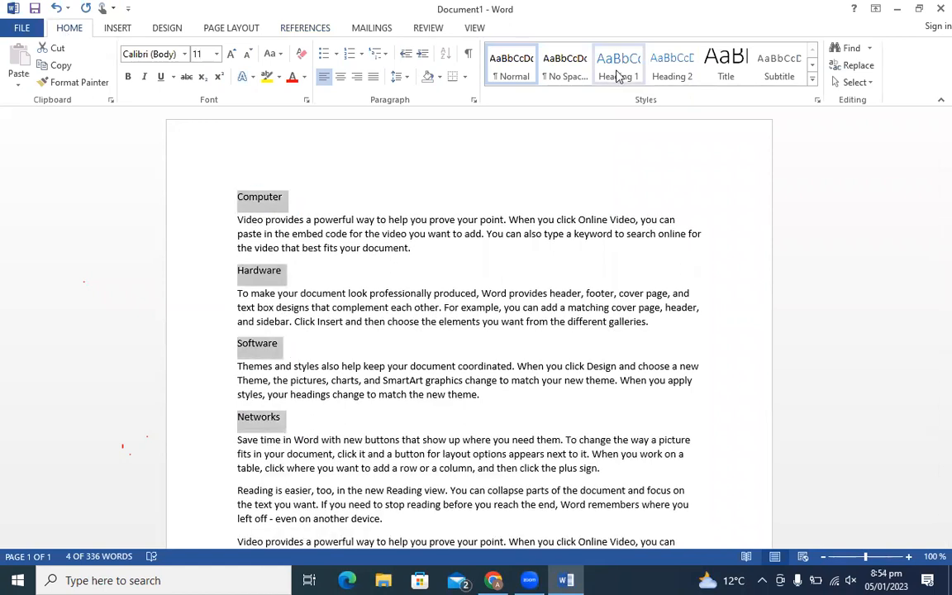
# - Apply Heading 1 to the four selected titles, then deselect them
pyautogui.click(616, 73)
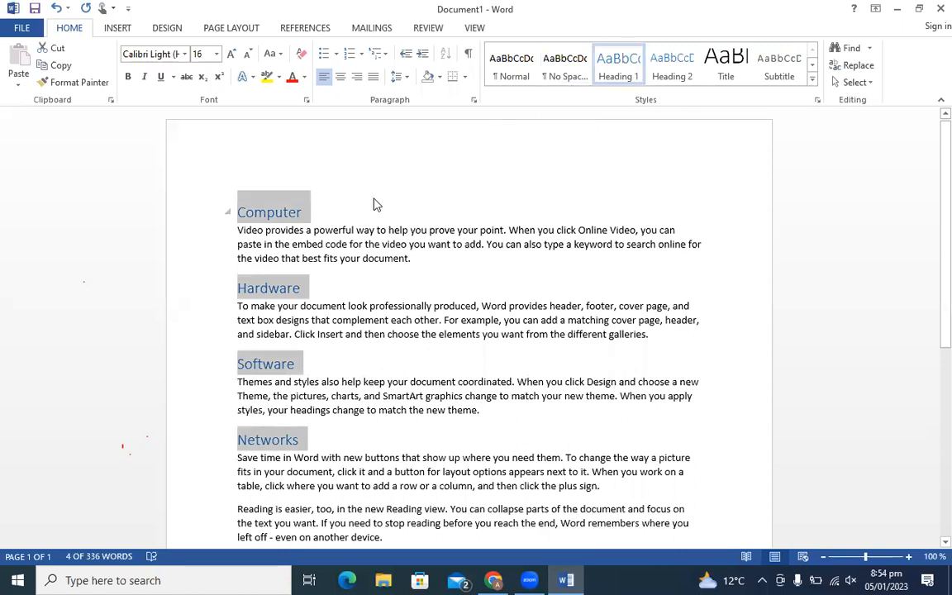
pyautogui.click(303, 212)
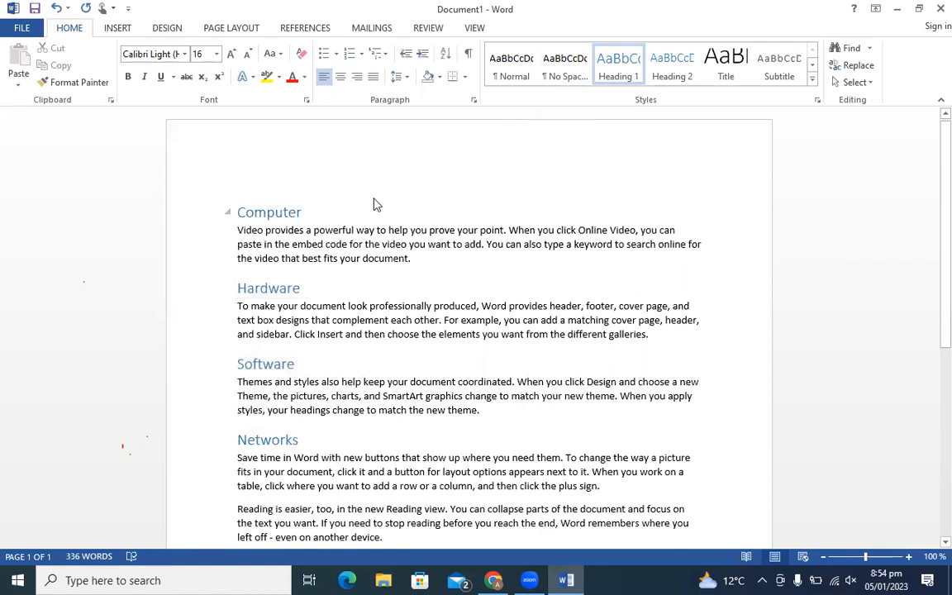
# - Push all content onto page 2 leaving page 1 blank, and open the Table of Contents gallery
pyautogui.press('Left')
pyautogui.press('Left')
pyautogui.press('Left')
pyautogui.press('Left')
pyautogui.press('Left')
pyautogui.press('Left')
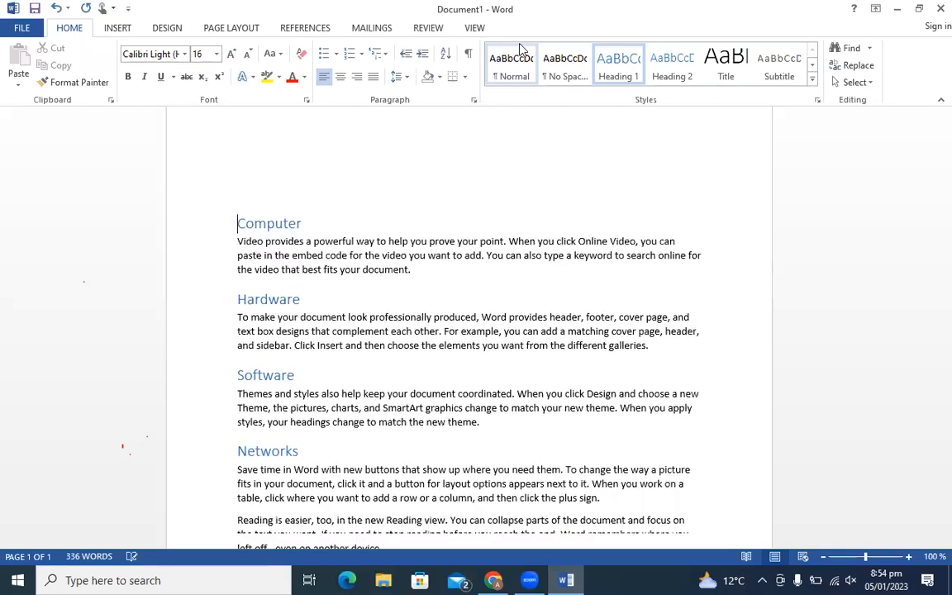
pyautogui.press('Return')
pyautogui.press('Return')
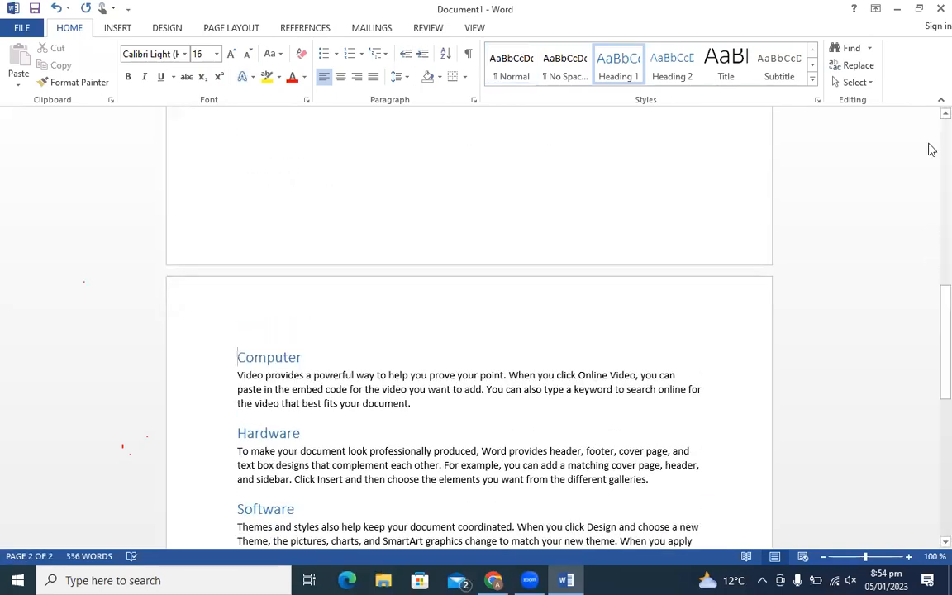
pyautogui.moveTo(931, 323); pyautogui.dragTo(930, 151)
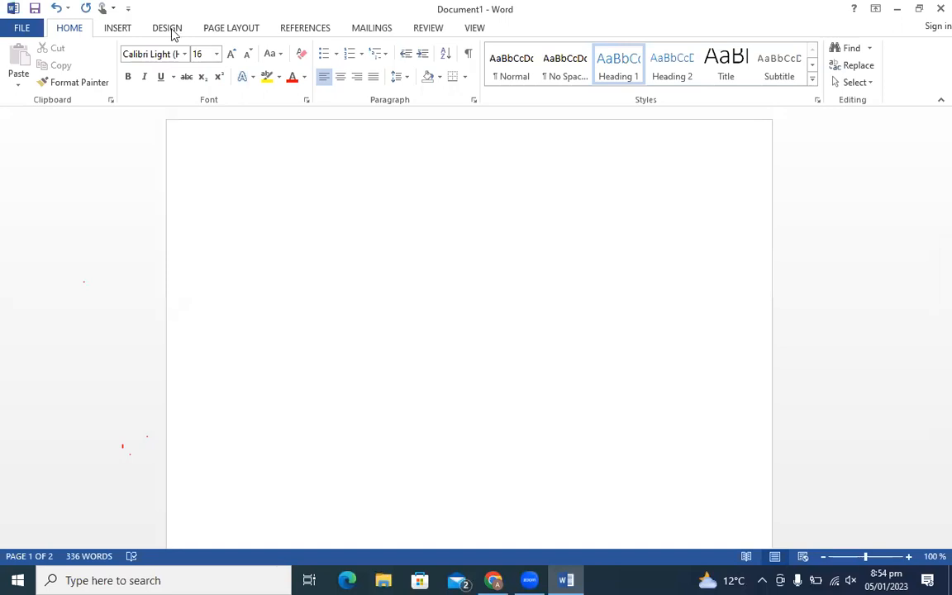
pyautogui.click(292, 29)
pyautogui.click(22, 81)
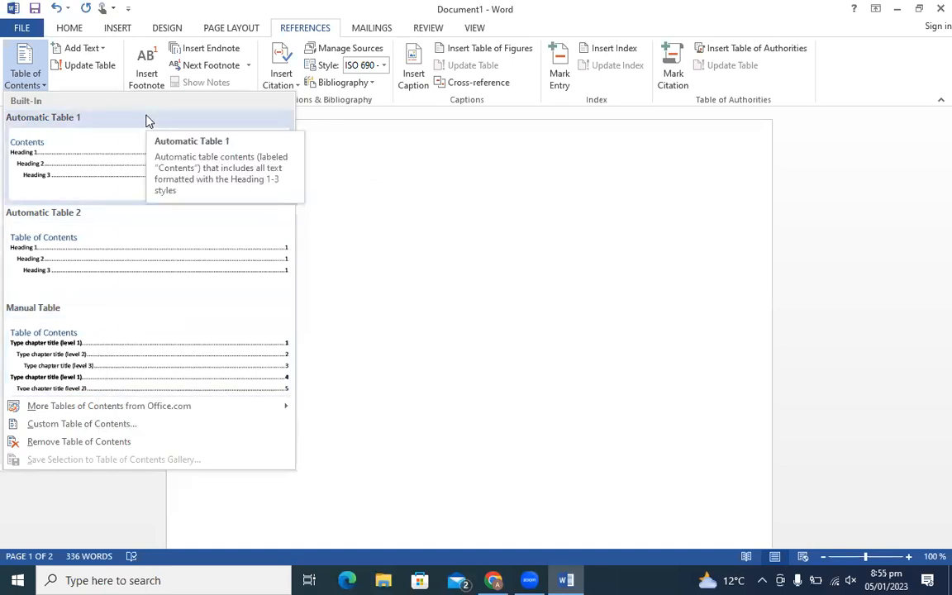
# - Insert Automatic Table 1 titled Contents on the first page and scroll through it
pyautogui.click(50, 153)
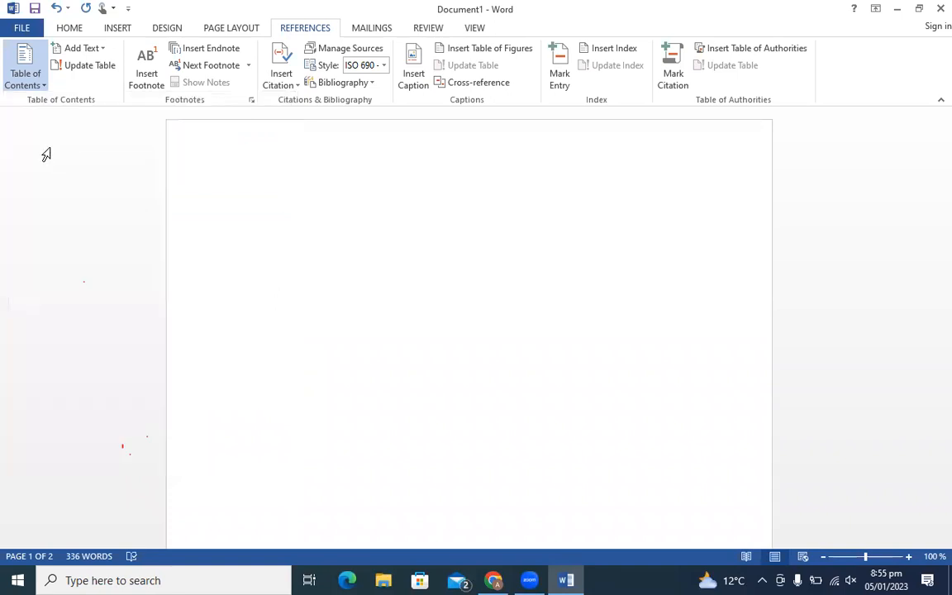
pyautogui.scroll(-1, 336, 153)
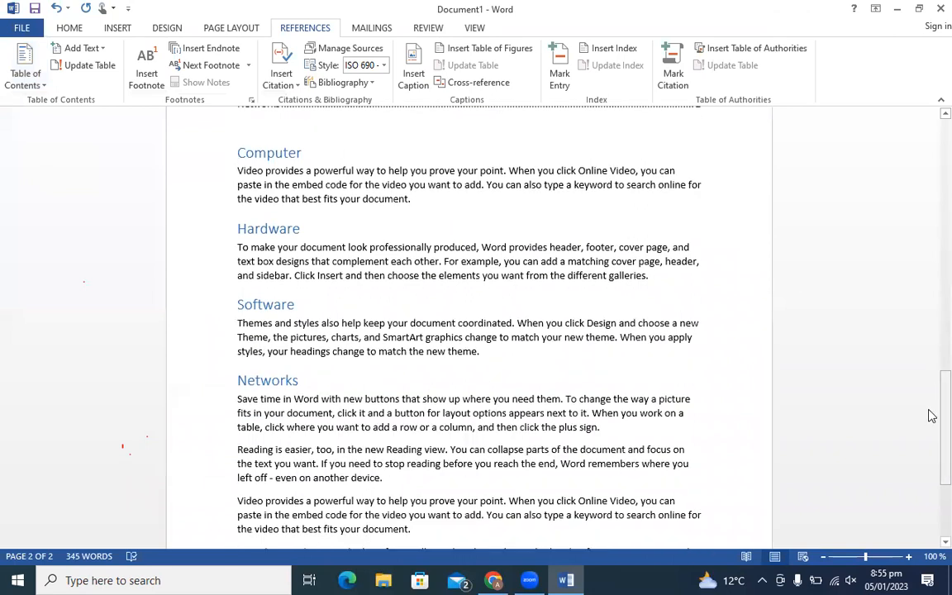
pyautogui.moveTo(944, 411)
pyautogui.mouseDown()
pyautogui.moveTo(944, 368)
pyautogui.moveTo(931, 366)
pyautogui.mouseUp()
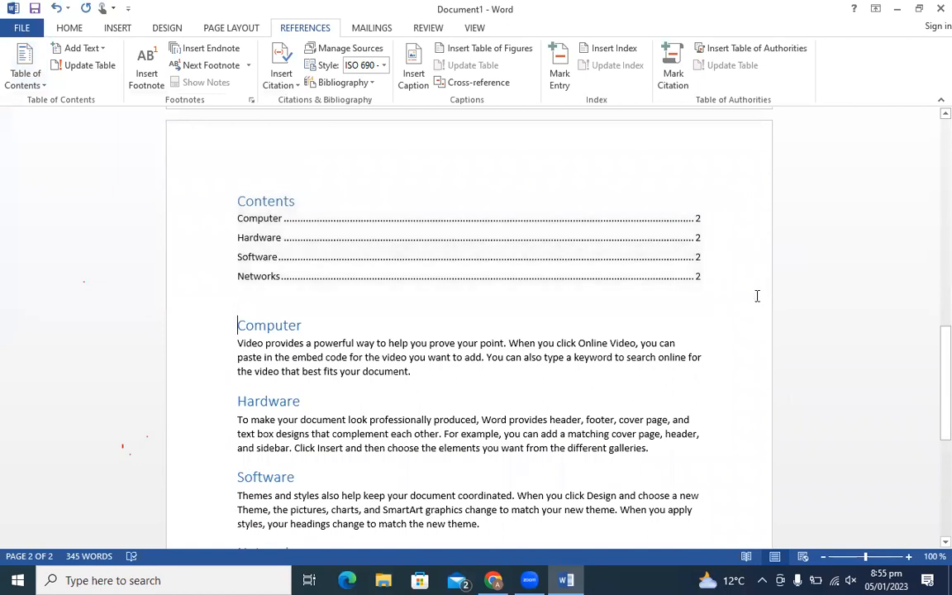
pyautogui.moveTo(931, 379); pyautogui.dragTo(932, 421)
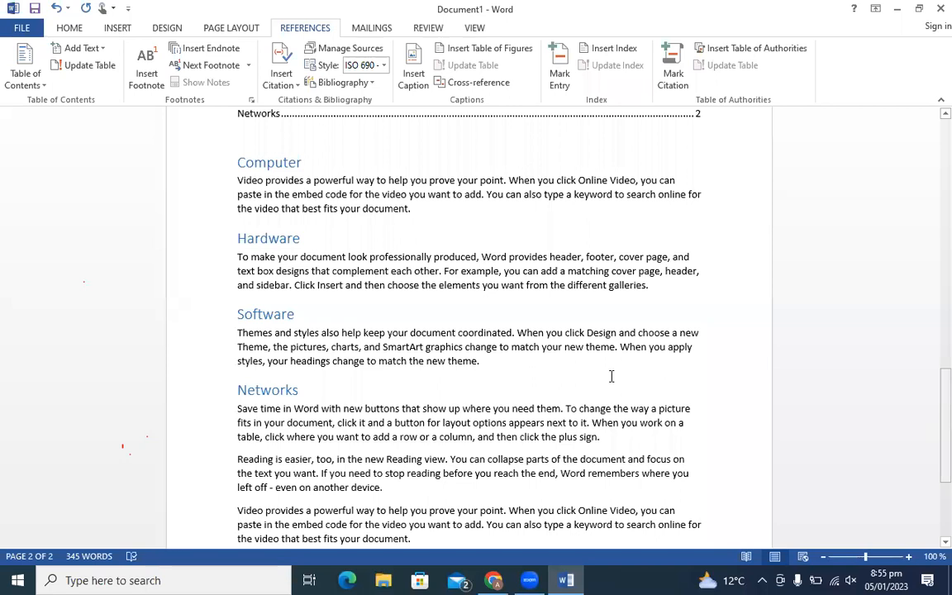
pyautogui.moveTo(306, 163)
pyautogui.mouseDown()
pyautogui.moveTo(267, 163)
pyautogui.moveTo(315, 160)
pyautogui.mouseUp()
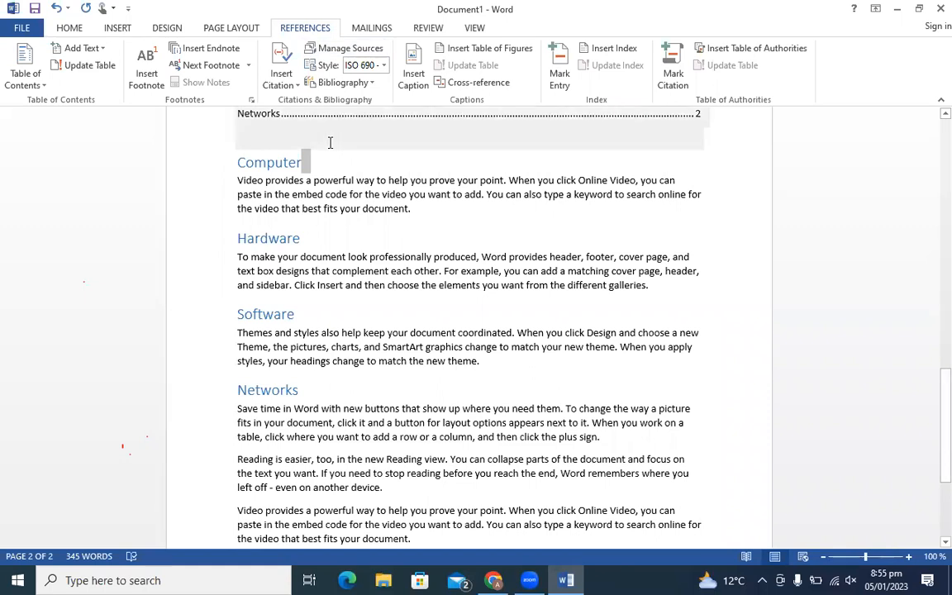
pyautogui.moveTo(929, 414); pyautogui.dragTo(929, 470)
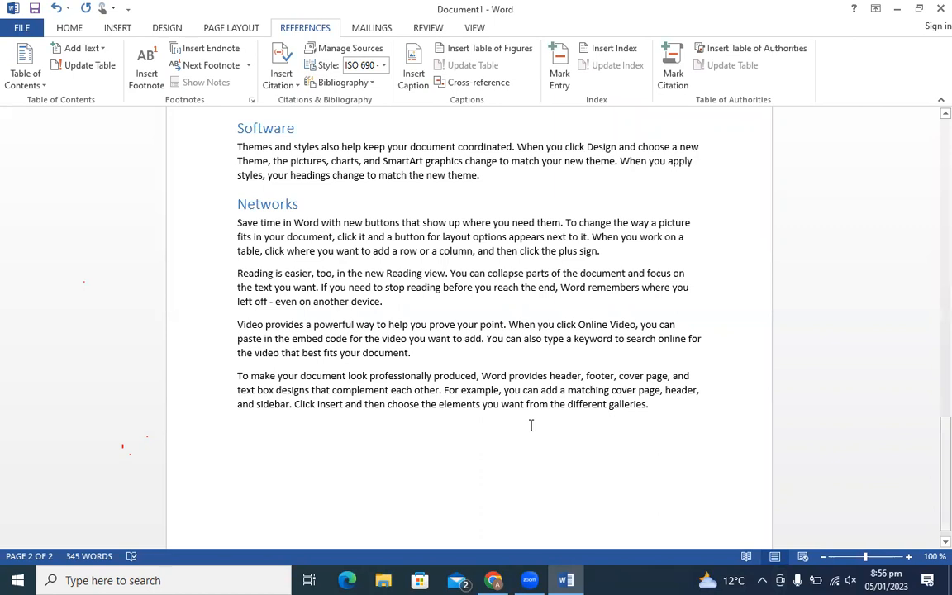
# - Add a new paragraph reading 'Symbols' after the Video paragraph
pyautogui.click(423, 353)
pyautogui.press('Return')
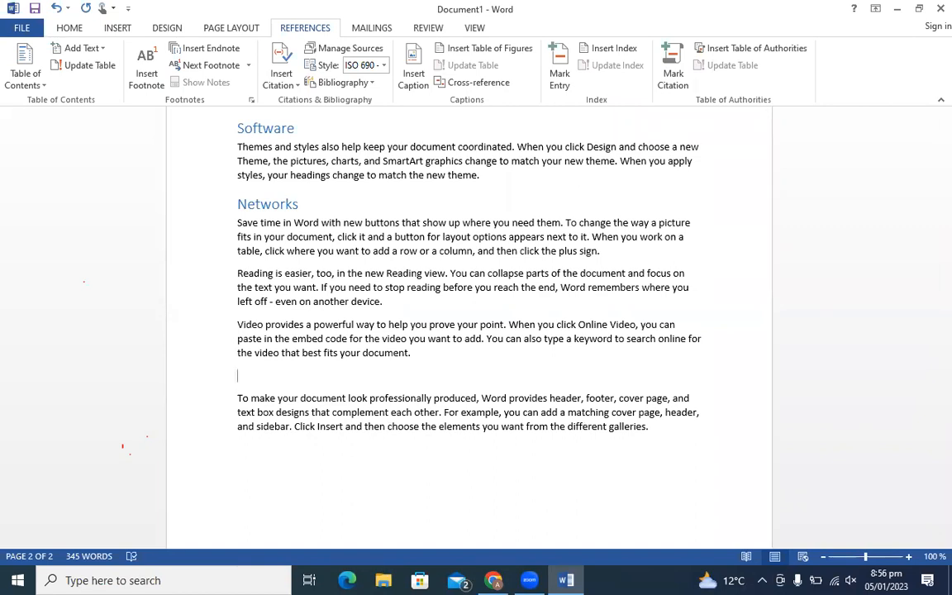
pyautogui.write('Symbols')
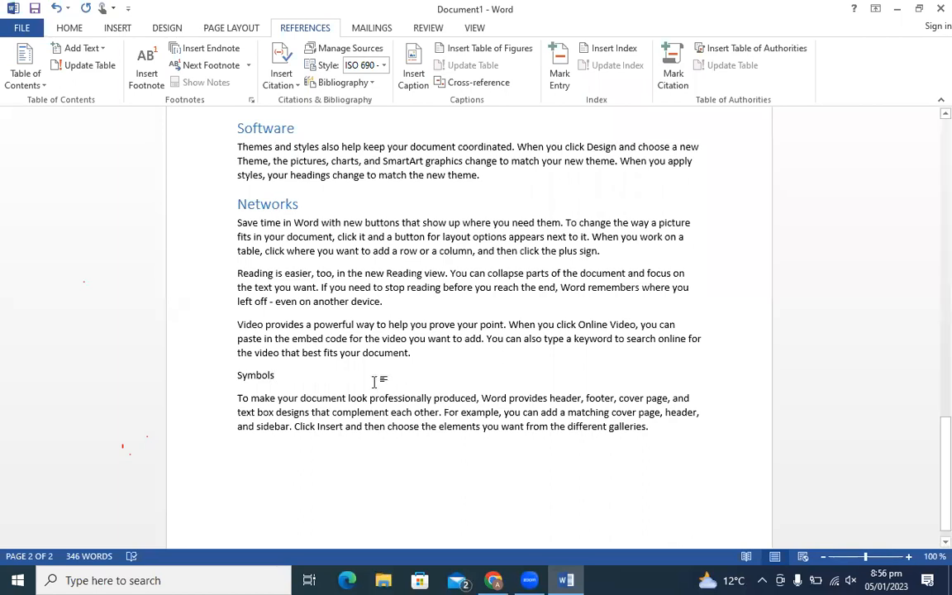
# - Apply the Heading 1 style to the Symbols line
pyautogui.moveTo(283, 374); pyautogui.dragTo(206, 376)
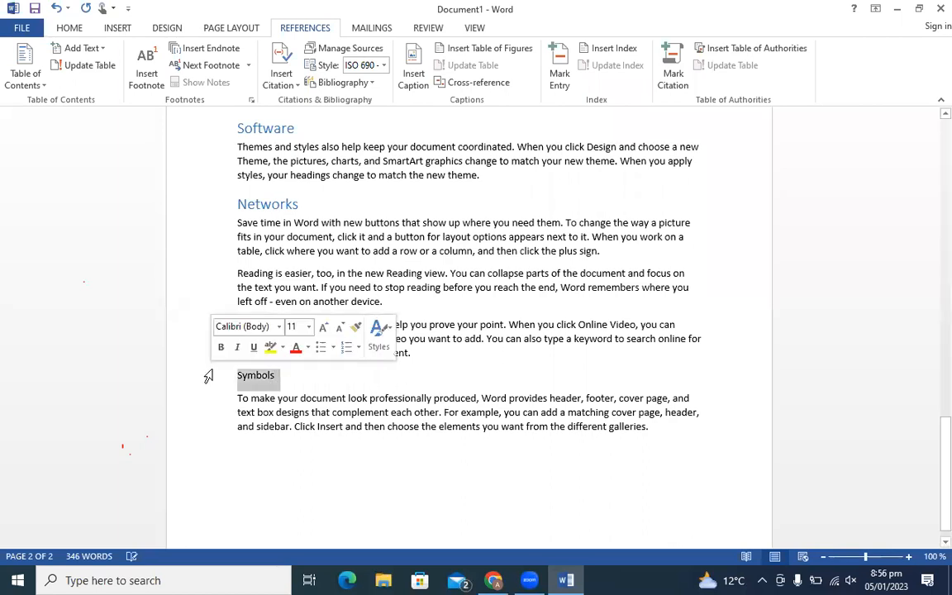
pyautogui.click(69, 29)
pyautogui.click(617, 68)
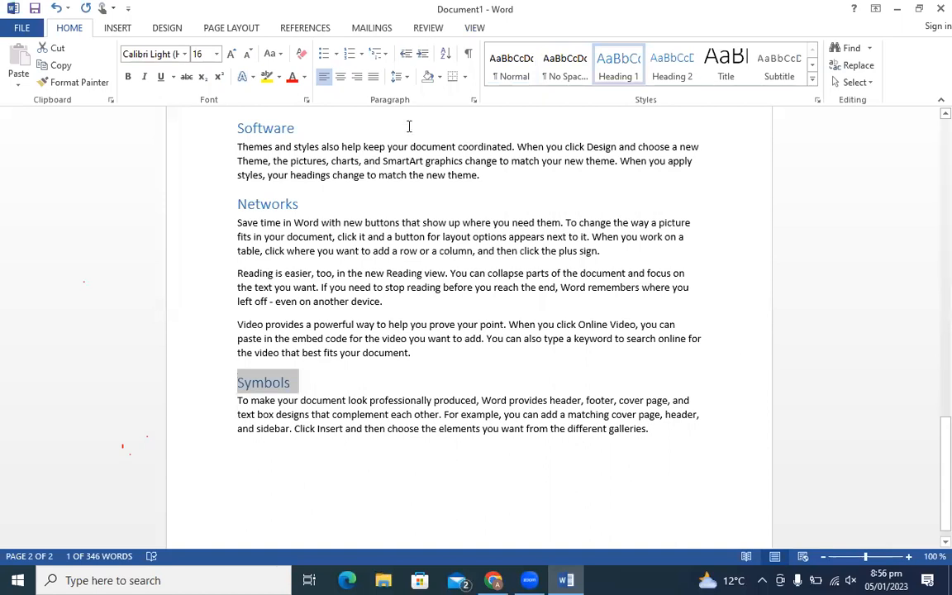
pyautogui.click(290, 29)
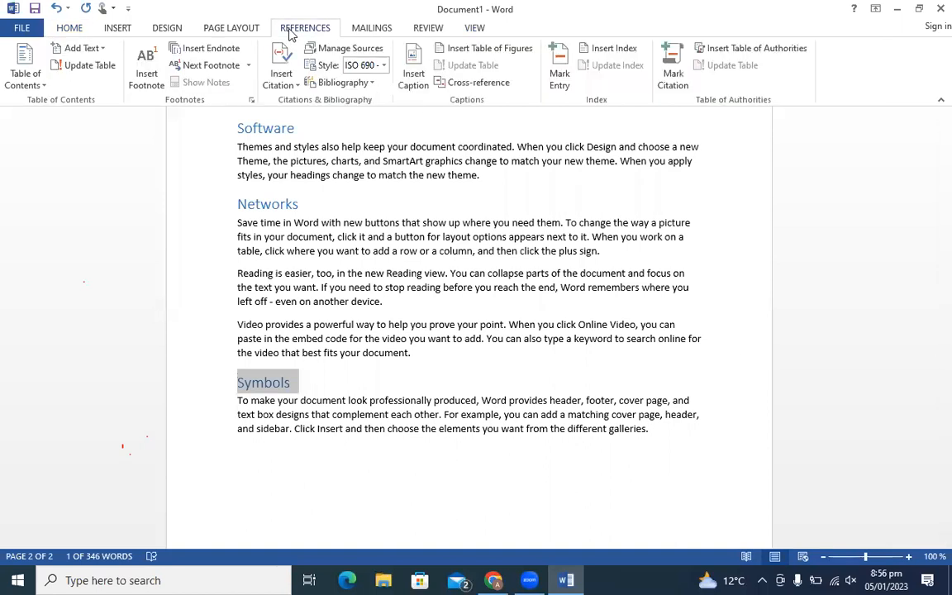
# - Update the entire table of contents so it lists Symbols, then review the Contents
pyautogui.click(83, 66)
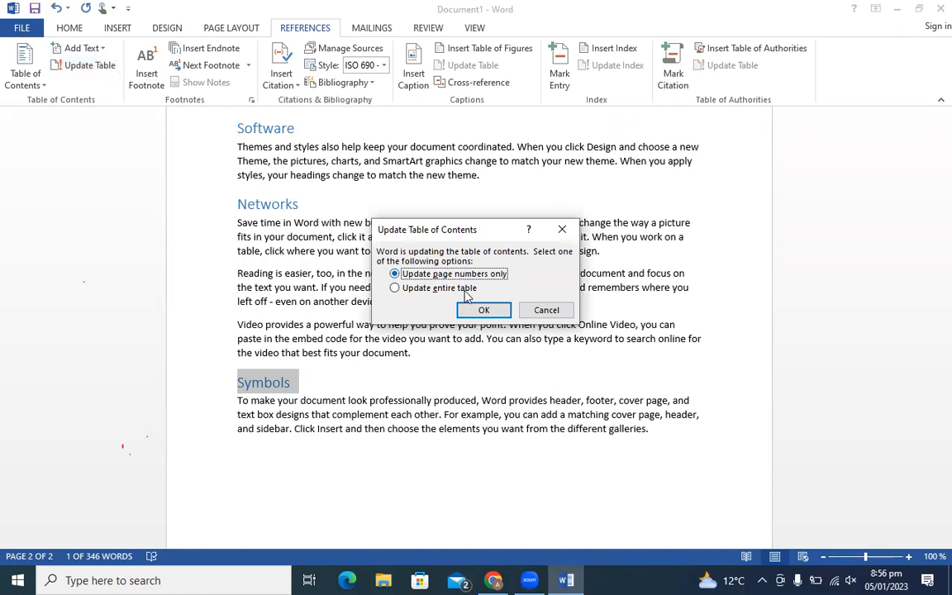
pyautogui.click(395, 290)
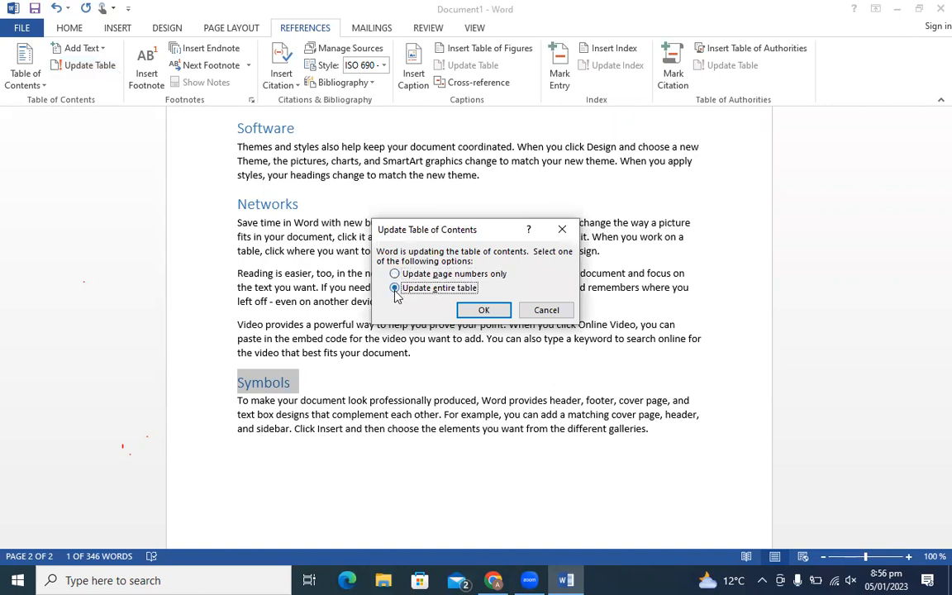
pyautogui.click(494, 314)
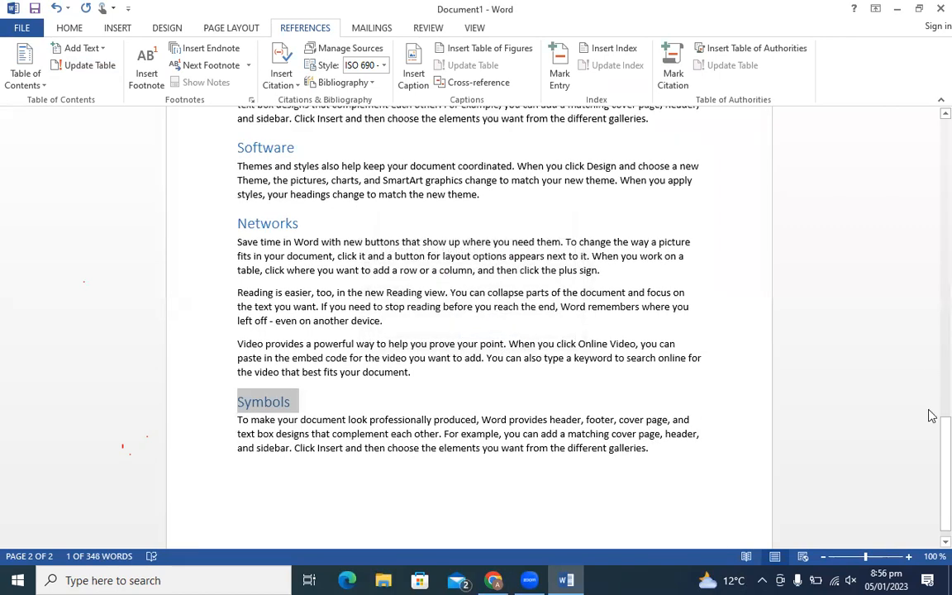
pyautogui.moveTo(931, 454); pyautogui.dragTo(929, 348)
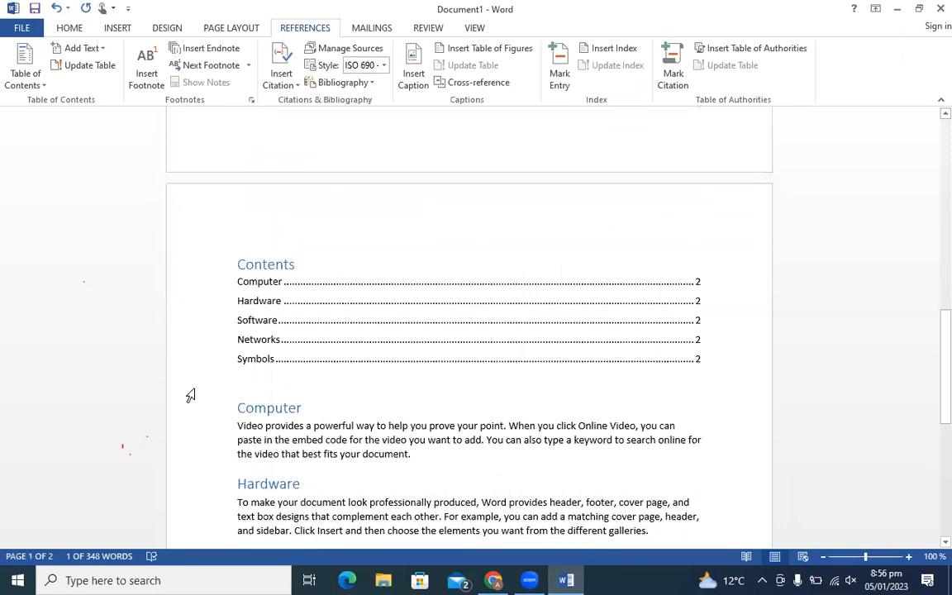
pyautogui.click(257, 363)
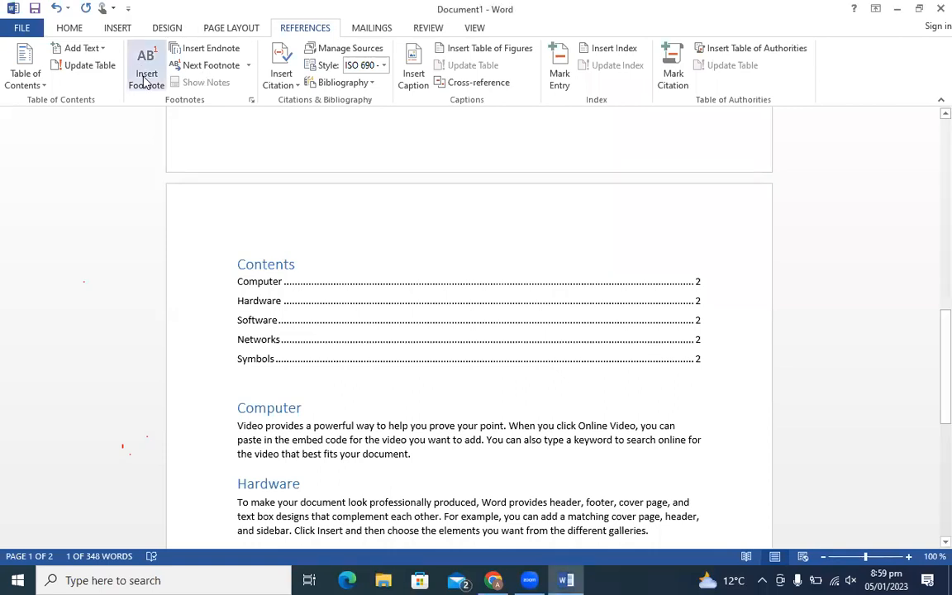
# - Insert blank lines before the Networks heading so it starts on a new page
pyautogui.moveTo(936, 407); pyautogui.dragTo(929, 488)
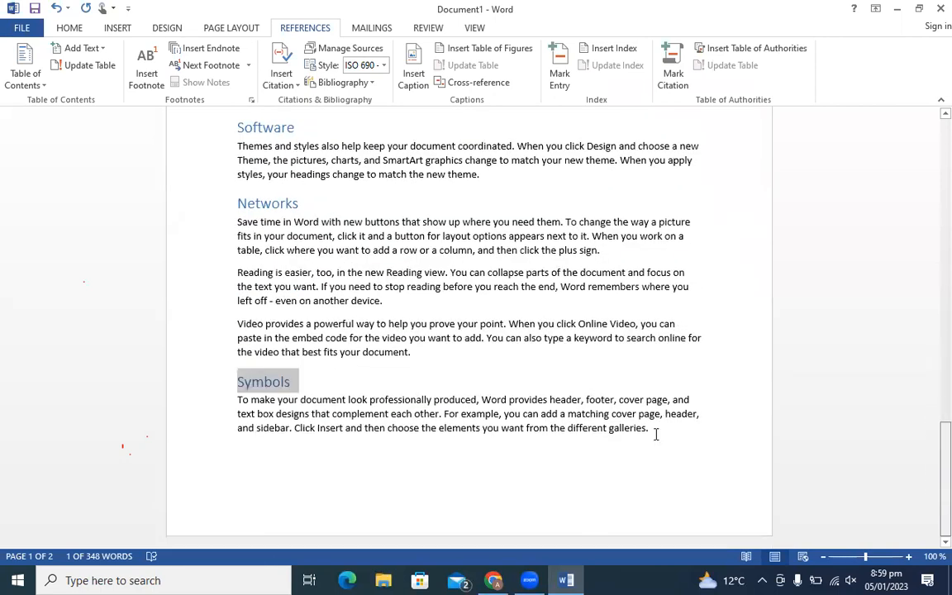
pyautogui.click(234, 207)
pyautogui.press('Return')
pyautogui.press('Return')
pyautogui.press('Return')
pyautogui.press('Return')
pyautogui.press('Return')
pyautogui.press('Return')
pyautogui.press('Return')
pyautogui.press('Return')
pyautogui.press('Return')
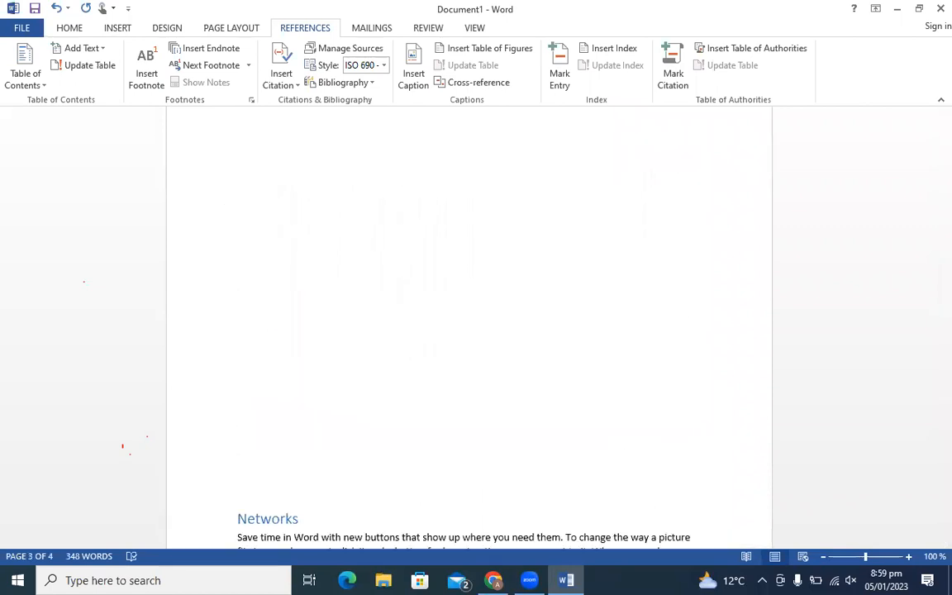
pyautogui.scroll(-10, 469, 331)
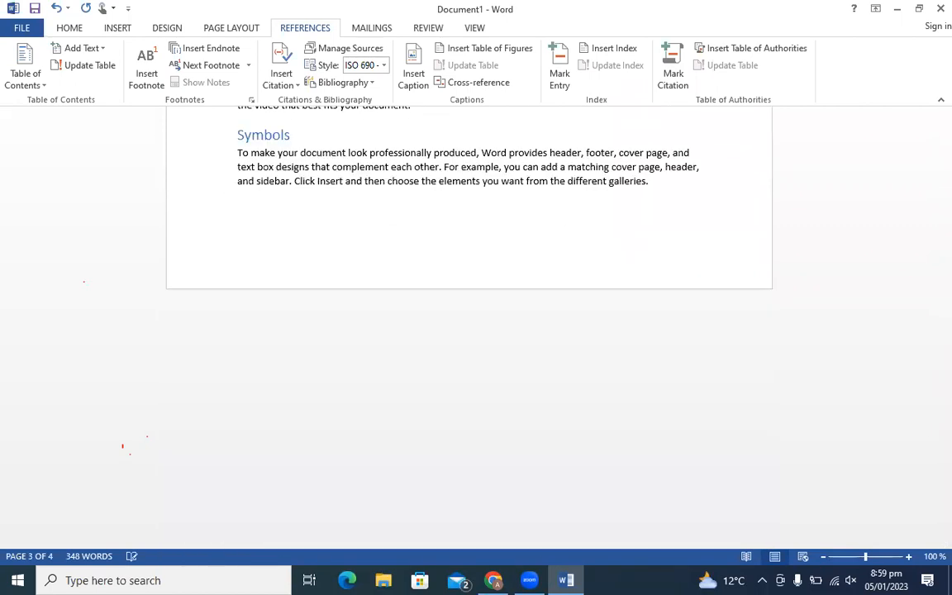
pyautogui.hotkey('ctrl', 'z')
pyautogui.press('Return')
pyautogui.press('Return')
pyautogui.press('Return')
pyautogui.press('Return')
pyautogui.press('Return')
pyautogui.press('Return')
pyautogui.press('Return')
pyautogui.press('Return')
pyautogui.press('Return')
pyautogui.press('Return')
pyautogui.press('Return')
pyautogui.press('Return')
pyautogui.press('Return')
pyautogui.press('Return')
pyautogui.press('Return')
pyautogui.press('Return')
pyautogui.press('Return')
pyautogui.press('Return')
pyautogui.press('Return')
pyautogui.press('Return')
pyautogui.press('Return')
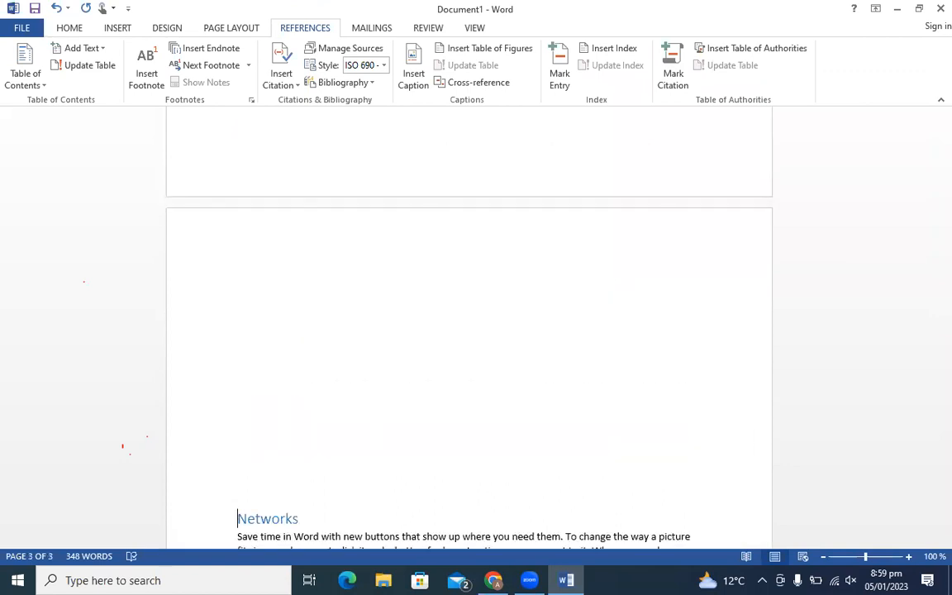
# - Insert blank lines before the Symbols heading so it starts on its own page
pyautogui.press('Down')
pyautogui.press('Down')
pyautogui.press('Down')
pyautogui.press('Down')
pyautogui.press('Down')
pyautogui.press('Down')
pyautogui.press('Down')
pyautogui.press('Down')
pyautogui.press('Down')
pyautogui.press('Down')
pyautogui.press('Down')
pyautogui.press('Down')
pyautogui.press('Down')
pyautogui.press('Down')
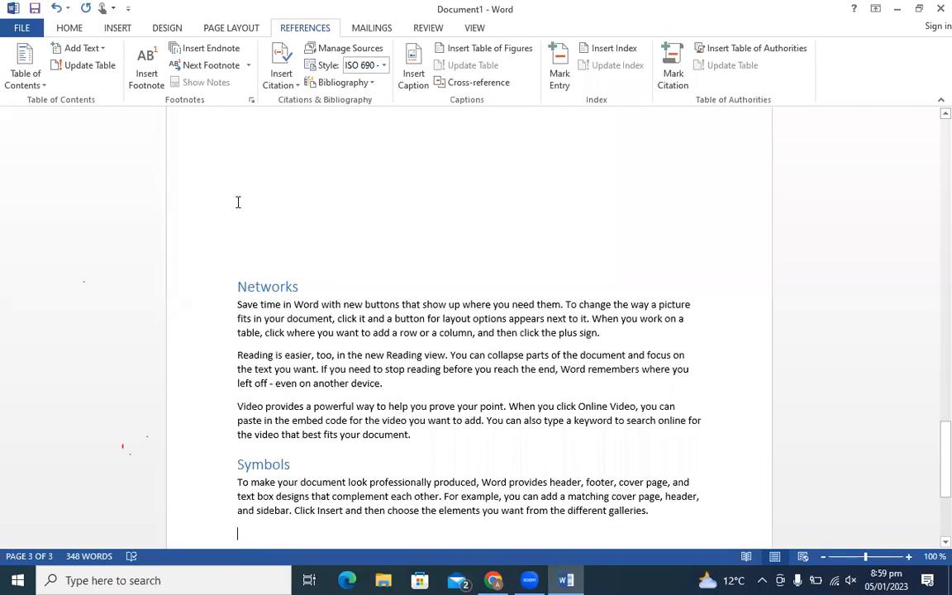
pyautogui.click(238, 465)
pyautogui.press('Return')
pyautogui.press('Return')
pyautogui.press('Return')
pyautogui.press('Return')
pyautogui.press('Return')
pyautogui.press('Return')
pyautogui.press('Return')
pyautogui.press('Return')
pyautogui.press('Return')
pyautogui.press('Return')
pyautogui.press('Return')
pyautogui.press('Return')
pyautogui.press('Return')
pyautogui.press('Return')
pyautogui.press('Return')
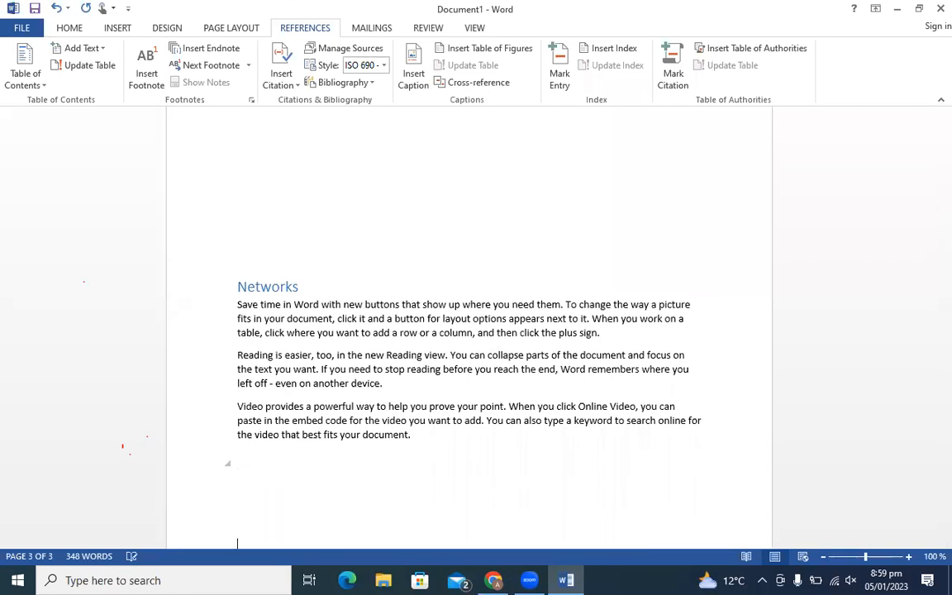
pyautogui.press('BackSpace')
pyautogui.press('BackSpace')
pyautogui.press('BackSpace')
pyautogui.press('BackSpace')
pyautogui.press('BackSpace')
pyautogui.press('BackSpace')
pyautogui.press('BackSpace')
pyautogui.press('BackSpace')
pyautogui.press('BackSpace')
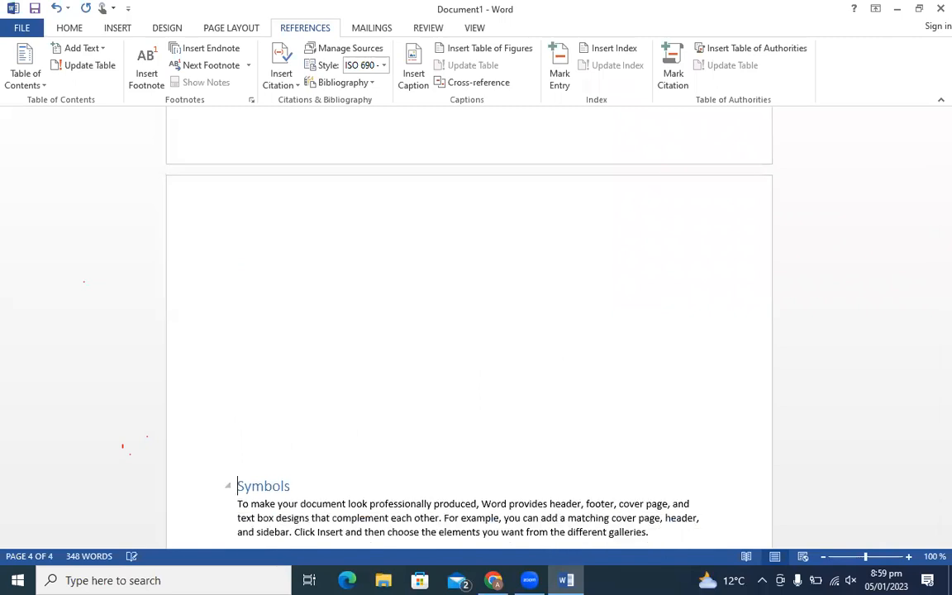
pyautogui.press('Return')
pyautogui.press('Return')
pyautogui.press('Return')
pyautogui.press('Return')
pyautogui.press('Return')
pyautogui.press('Return')
pyautogui.press('Return')
pyautogui.press('Return')
pyautogui.press('Return')
pyautogui.press('Return')
pyautogui.press('Return')
pyautogui.press('Return')
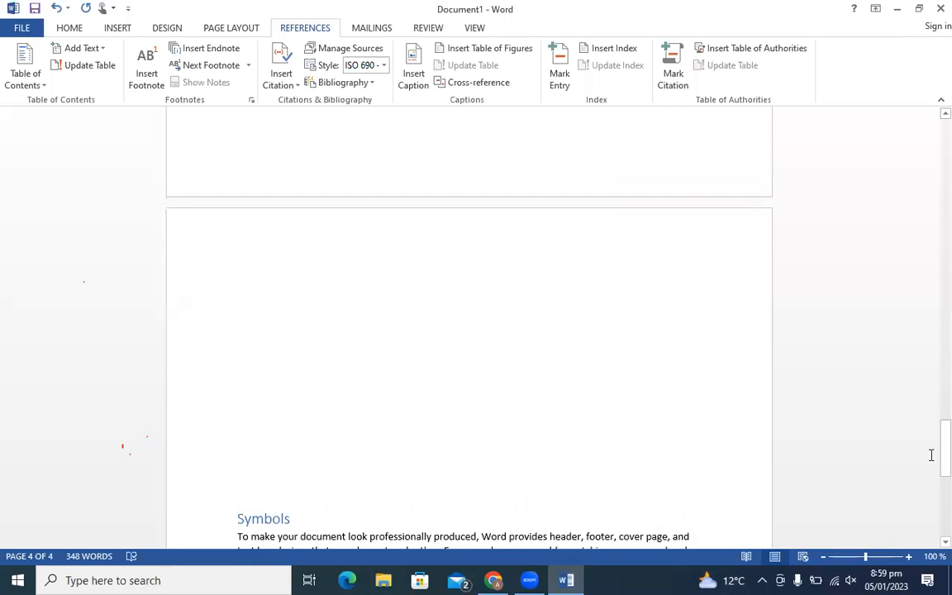
pyautogui.moveTo(930, 432); pyautogui.dragTo(932, 248)
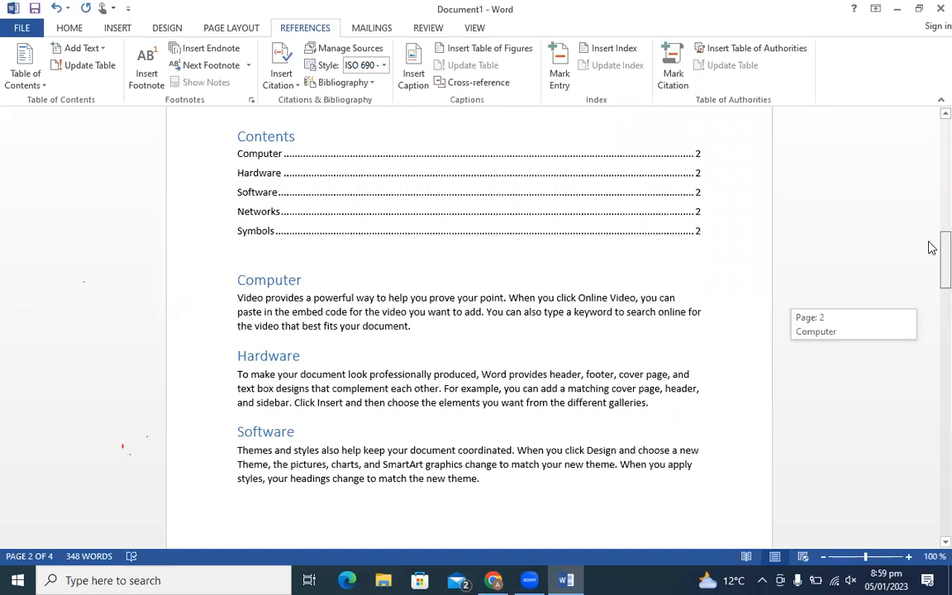
pyautogui.moveTo(932, 248)
pyautogui.mouseDown()
pyautogui.moveTo(931, 326)
pyautogui.moveTo(929, 262)
pyautogui.mouseUp()
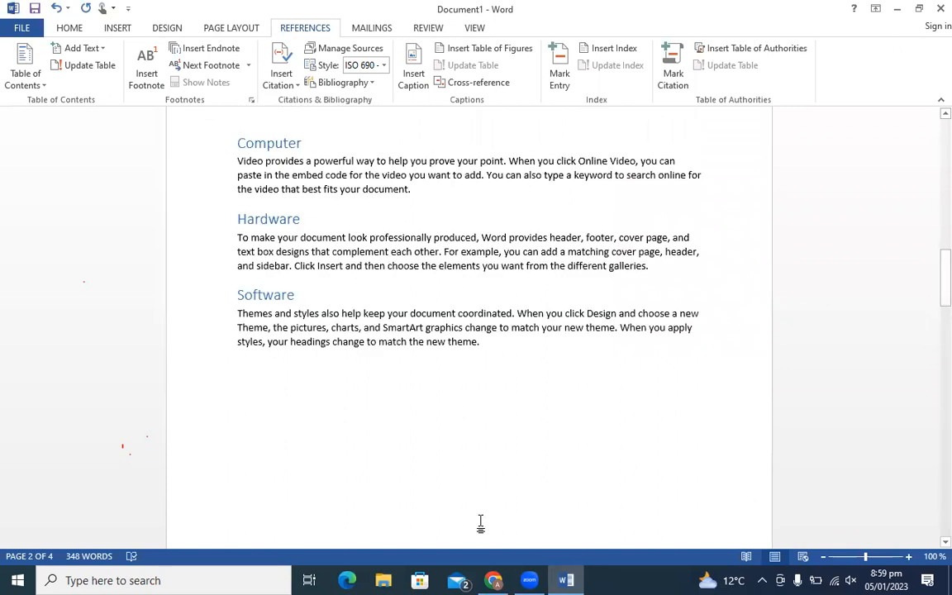
# - Add a footnote to the Symbols heading reading 'information technology'
pyautogui.click(142, 72)
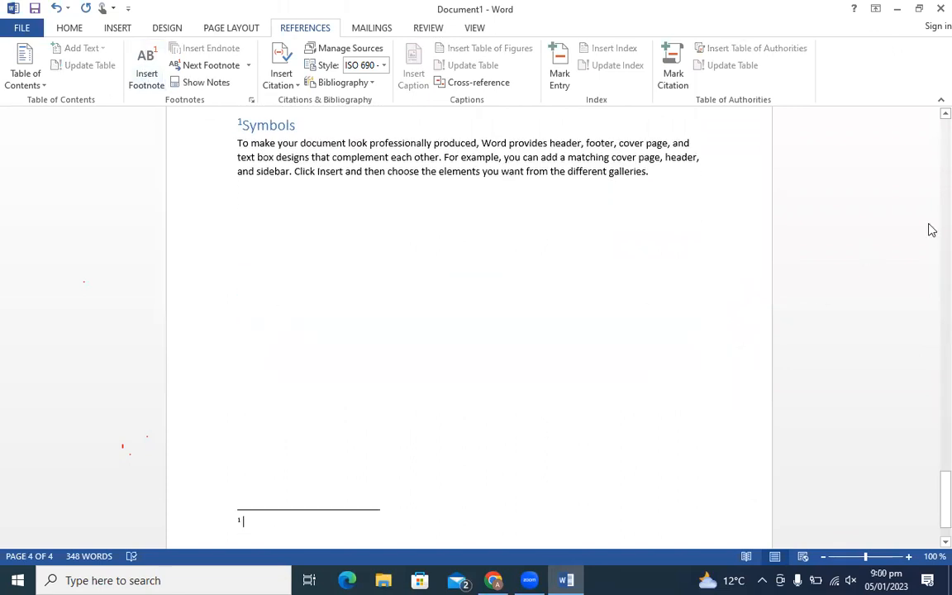
pyautogui.moveTo(932, 487); pyautogui.dragTo(255, 461)
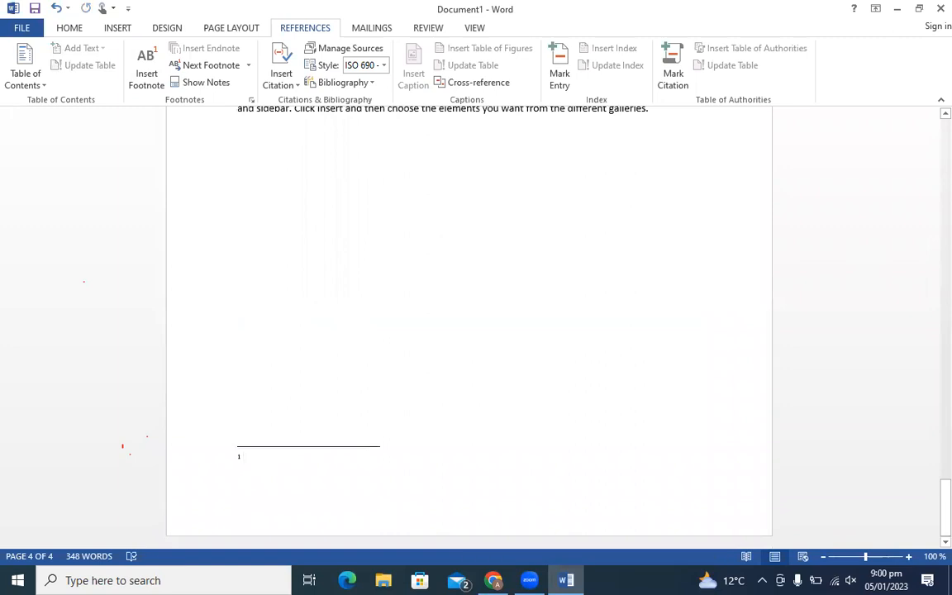
pyautogui.write('informat')
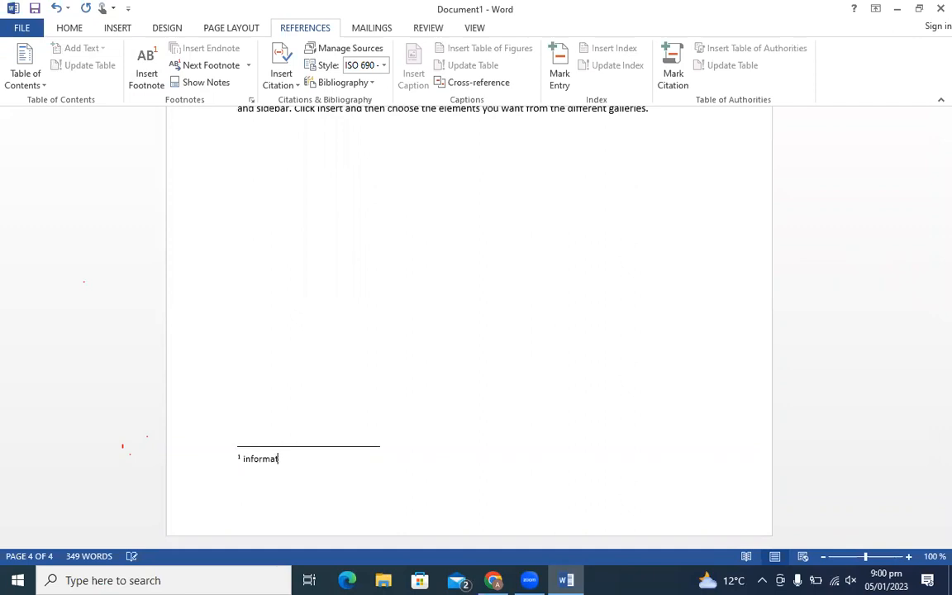
pyautogui.write('ion technology')
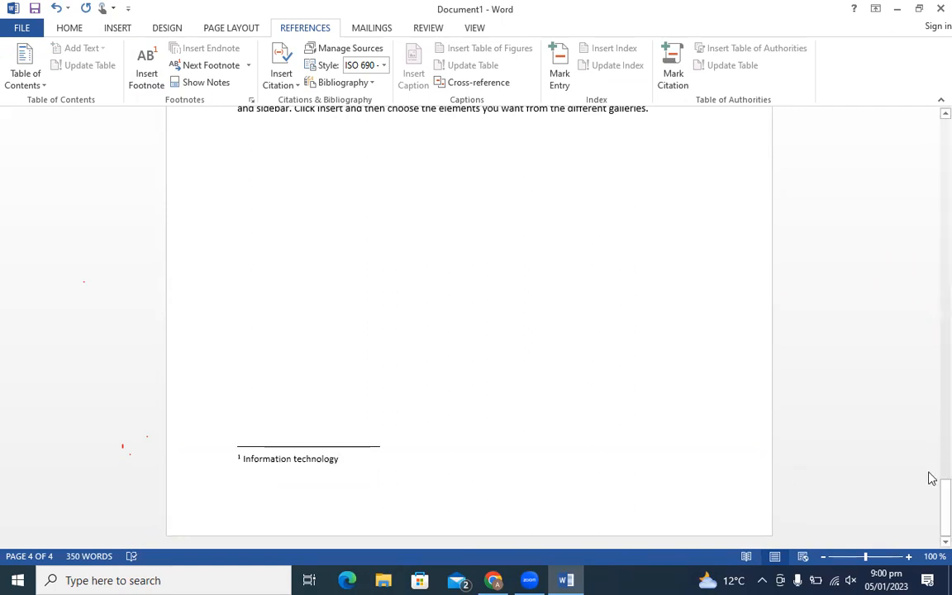
pyautogui.moveTo(944, 506); pyautogui.dragTo(929, 317)
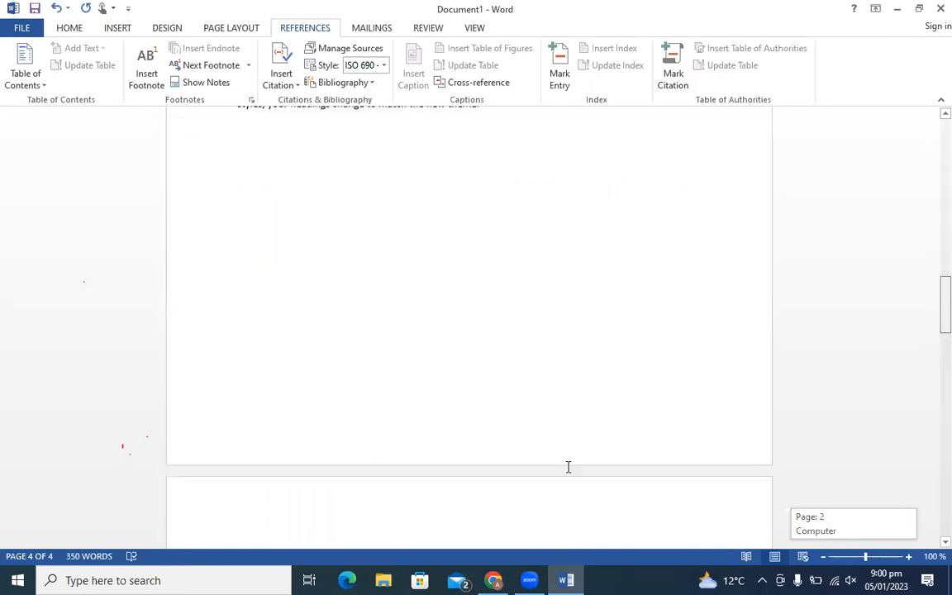
# - Add a footnote reading 'computer' after 'new theme.' in the Software paragraph
pyautogui.click(505, 211)
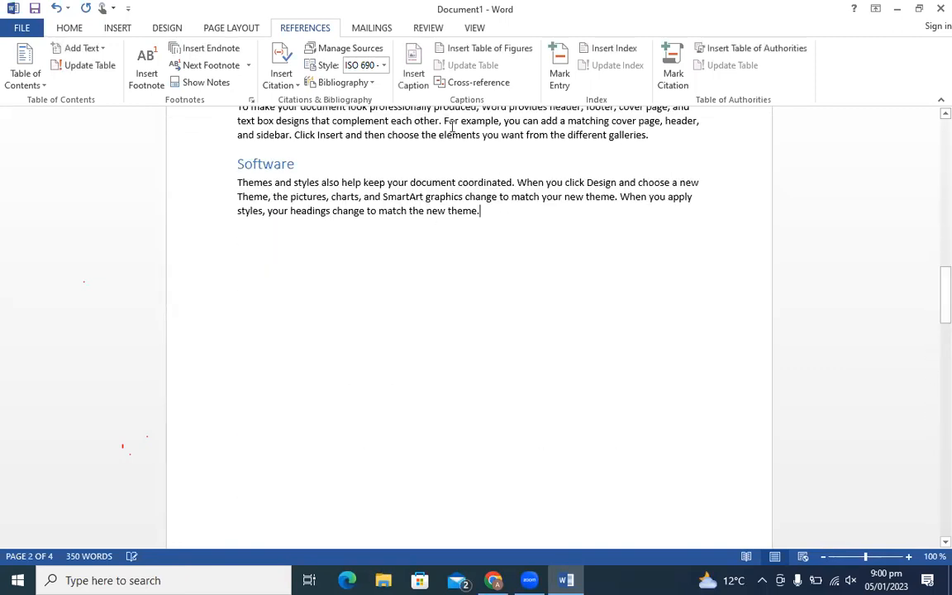
pyautogui.click(140, 74)
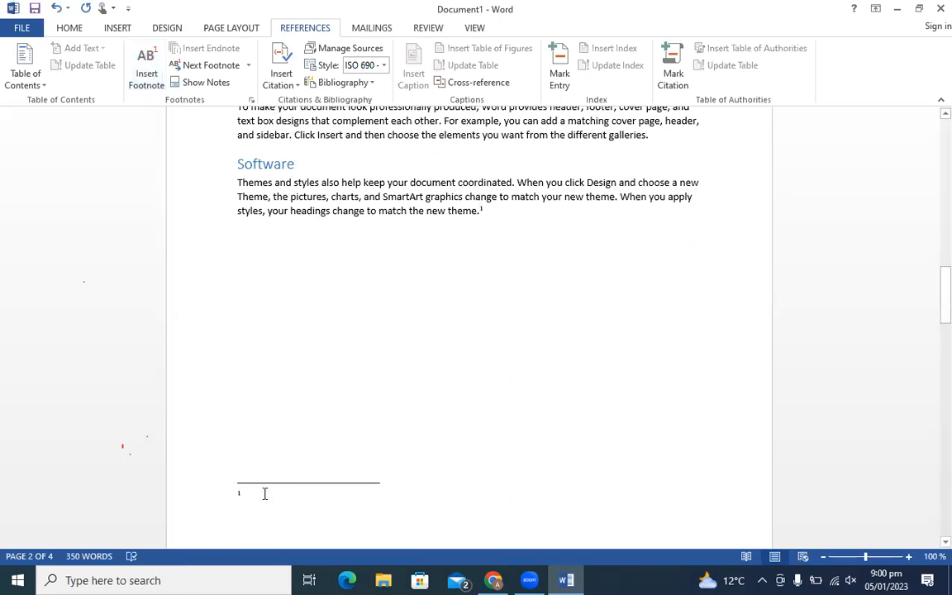
pyautogui.write('computer')
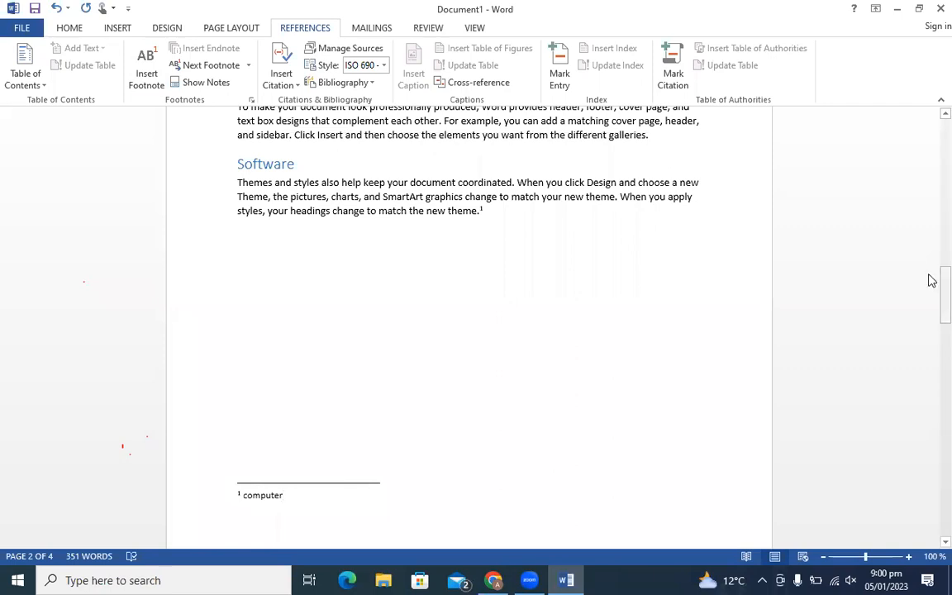
pyautogui.moveTo(932, 281); pyautogui.dragTo(931, 388)
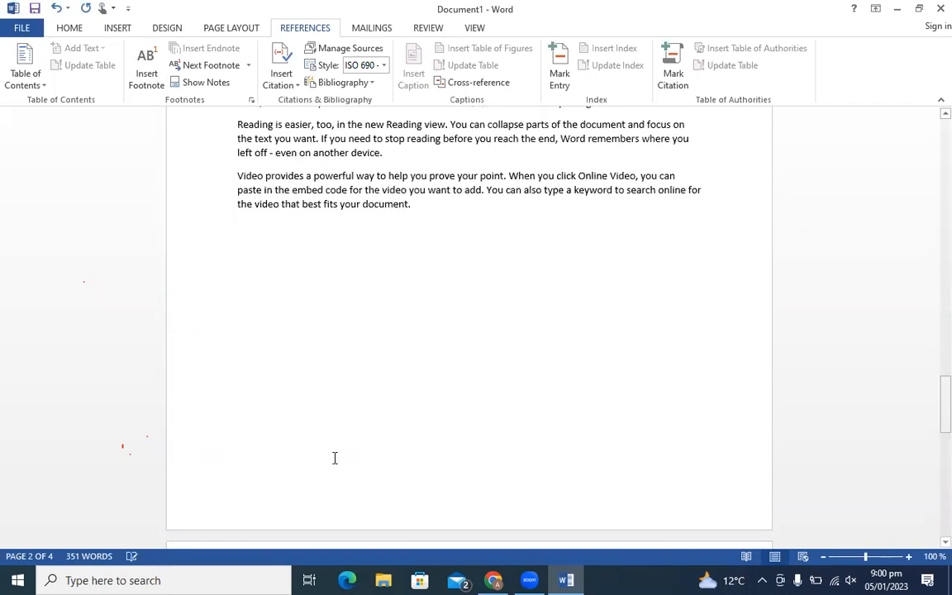
pyautogui.click(378, 417)
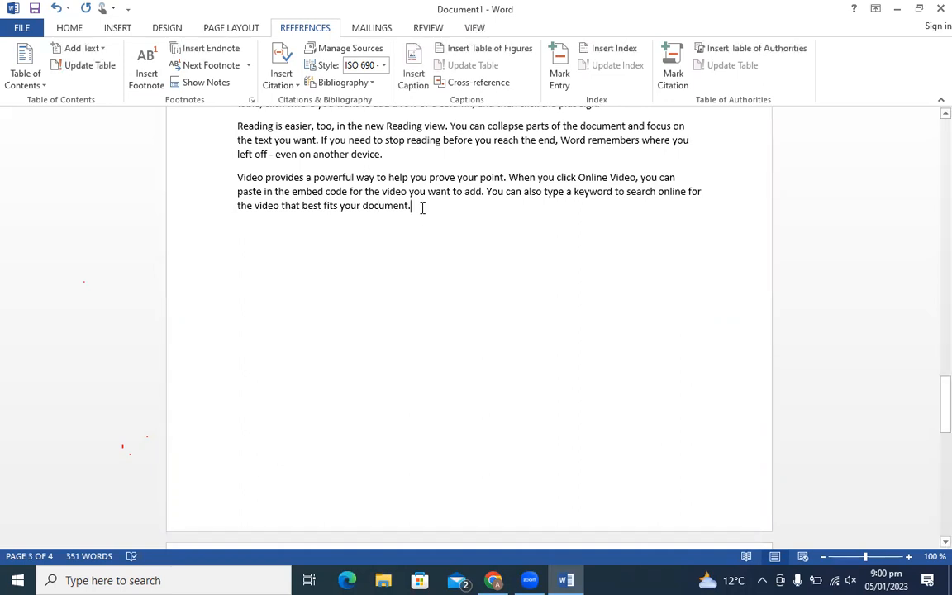
# - Add a footnote reading 'technoology' after the Networks text
pyautogui.click(421, 266)
pyautogui.click(146, 76)
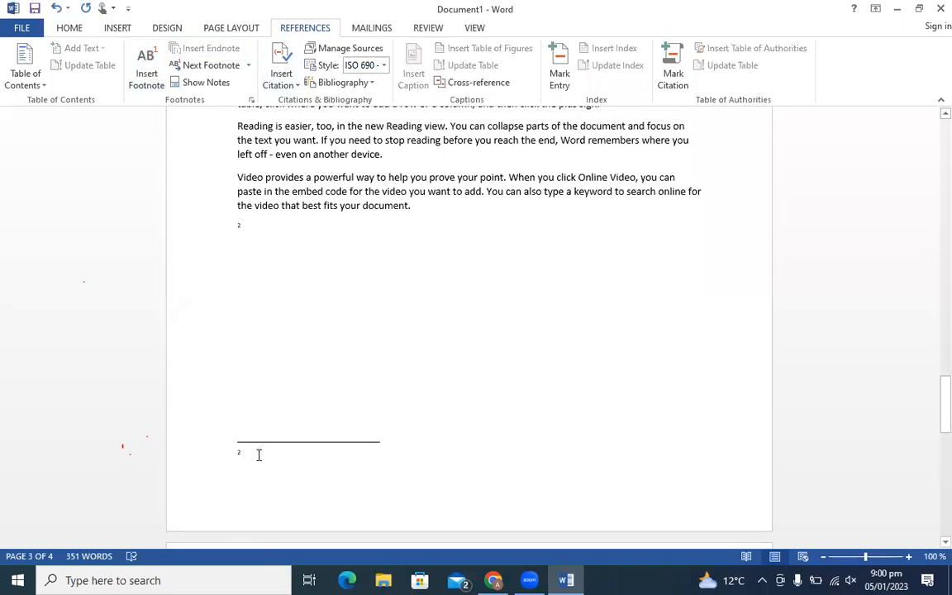
pyautogui.write('techni')
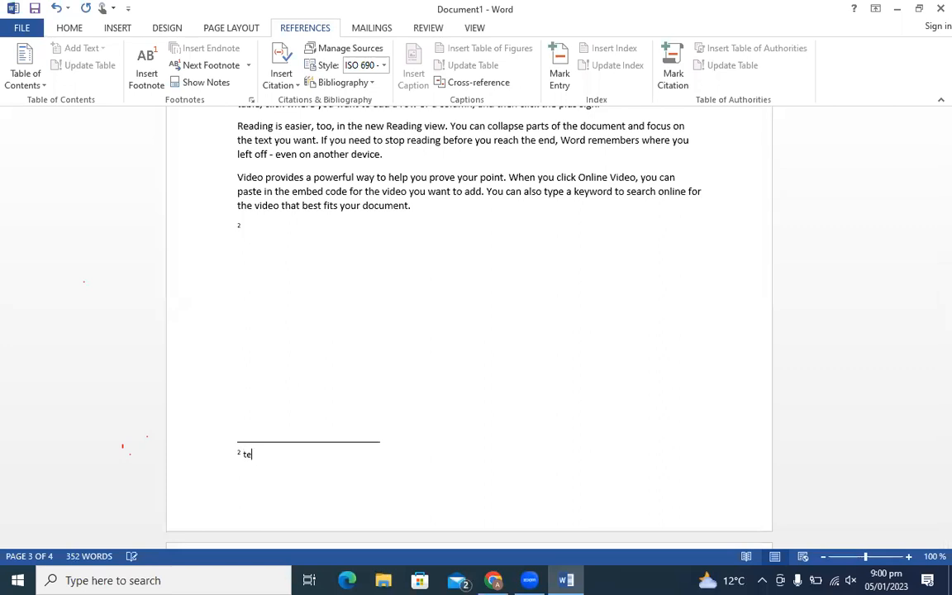
pyautogui.write('os')
pyautogui.press('BackSpace')
pyautogui.write('ology')
# - Jump to the end of the document to view footnote 3 under Symbols on page 4
pyautogui.scroll(-9, 480, 527)
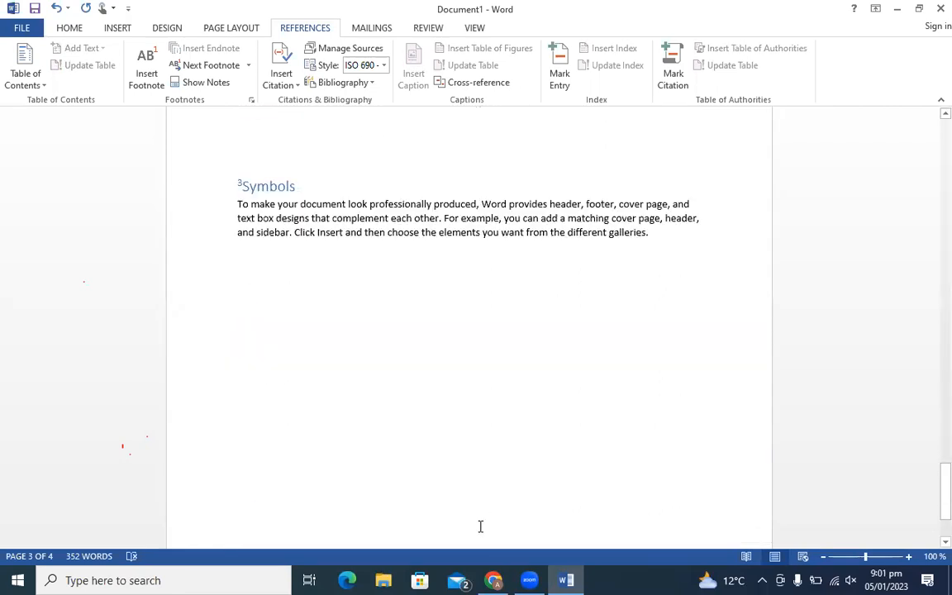
pyautogui.scroll(-1, 480, 526)
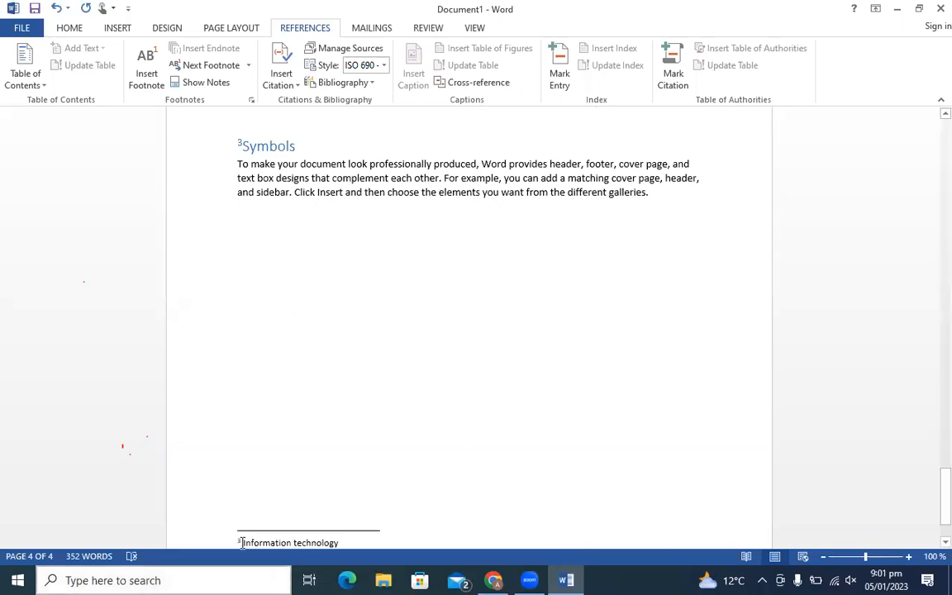
pyautogui.click(660, 351)
pyautogui.press('Up')
pyautogui.press('Up')
pyautogui.press('Up')
pyautogui.press('Up')
pyautogui.press('Up')
pyautogui.press('Up')
pyautogui.press('Up')
pyautogui.press('Up')
pyautogui.press('Up')
pyautogui.press('Up')
pyautogui.press('Up')
pyautogui.press('Up')
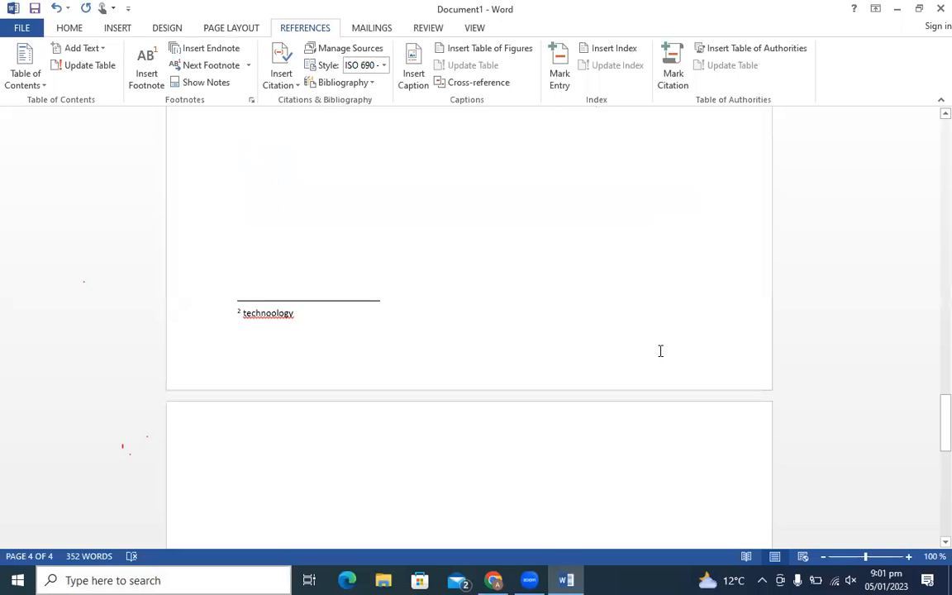
pyautogui.press('Up')
pyautogui.press('Up')
pyautogui.press('Up')
pyautogui.press('Up')
pyautogui.press('Up')
pyautogui.press('Up')
pyautogui.press('Up')
pyautogui.press('Up')
pyautogui.press('Up')
pyautogui.press('Up')
pyautogui.press('Up')
pyautogui.press('Up')
pyautogui.press('Up')
pyautogui.press('Up')
pyautogui.press('Up')
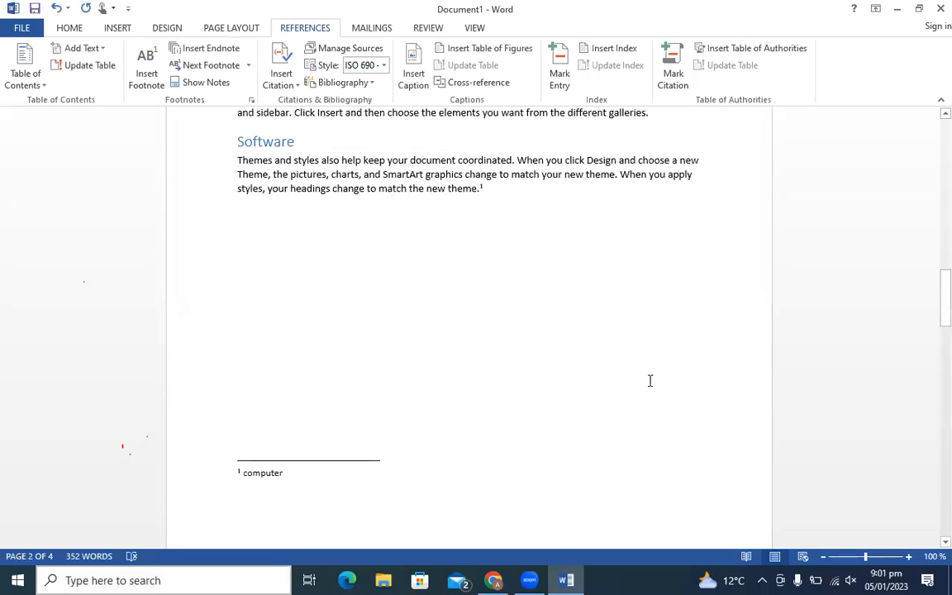
pyautogui.scroll(-3, 574, 446)
pyautogui.scroll(-5, 576, 447)
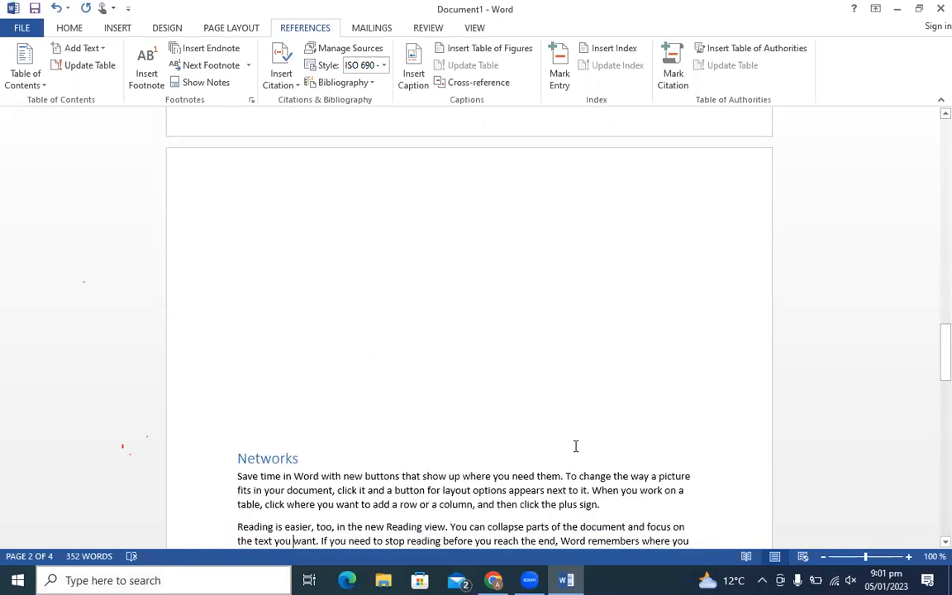
pyautogui.hotkey('ctrl', 'End')
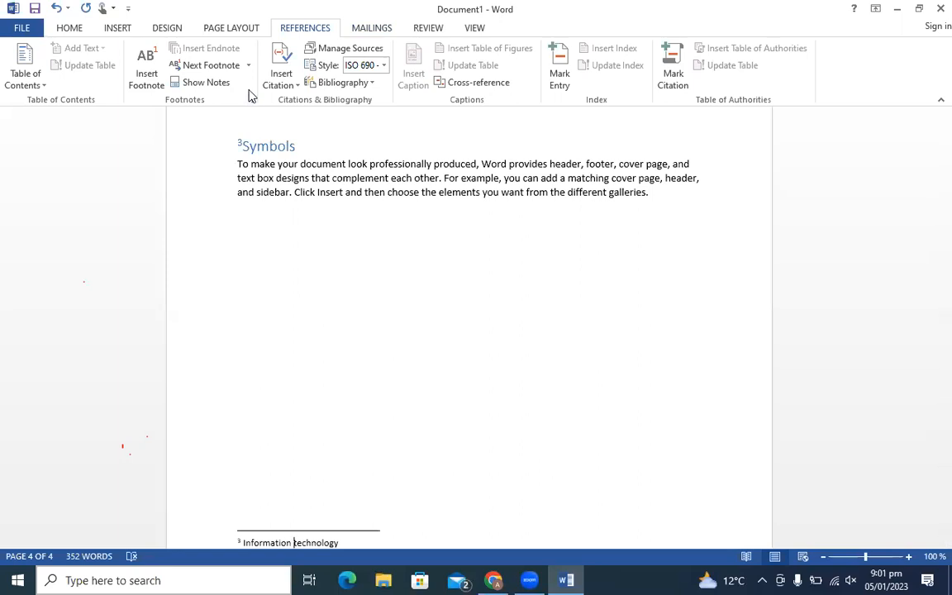
pyautogui.click(352, 223)
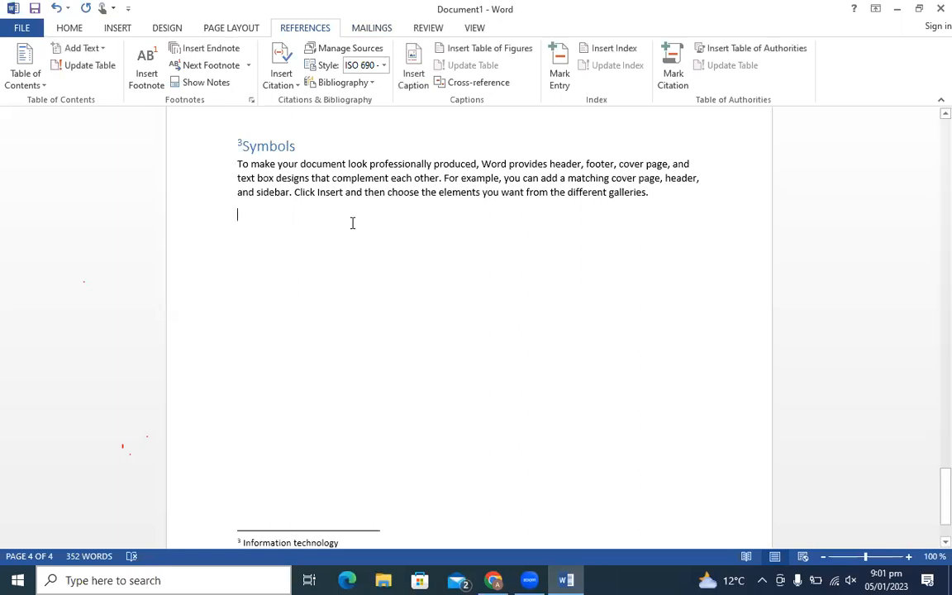
pyautogui.scroll(15, 353, 223)
pyautogui.click(334, 123)
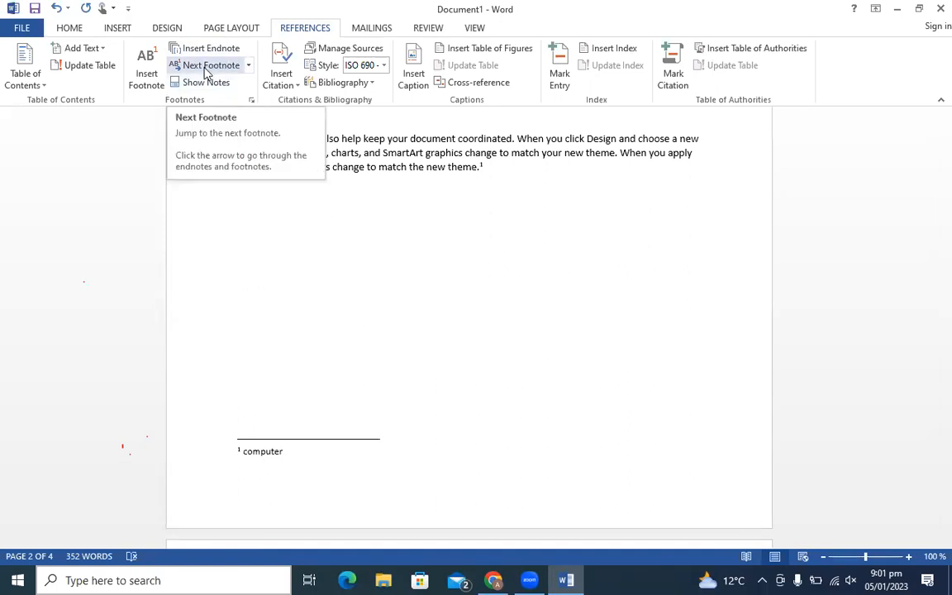
pyautogui.click(248, 66)
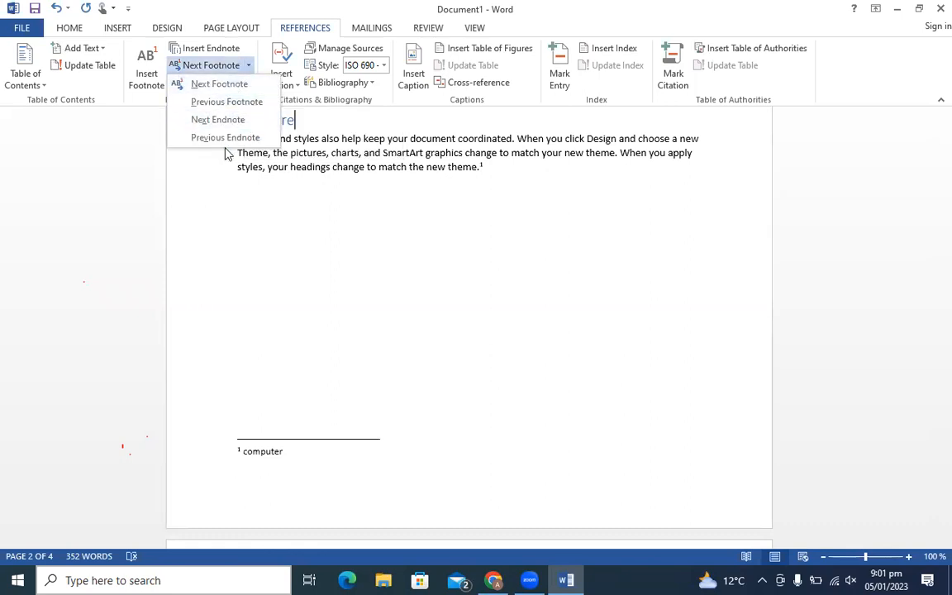
pyautogui.click(227, 85)
pyautogui.click(221, 65)
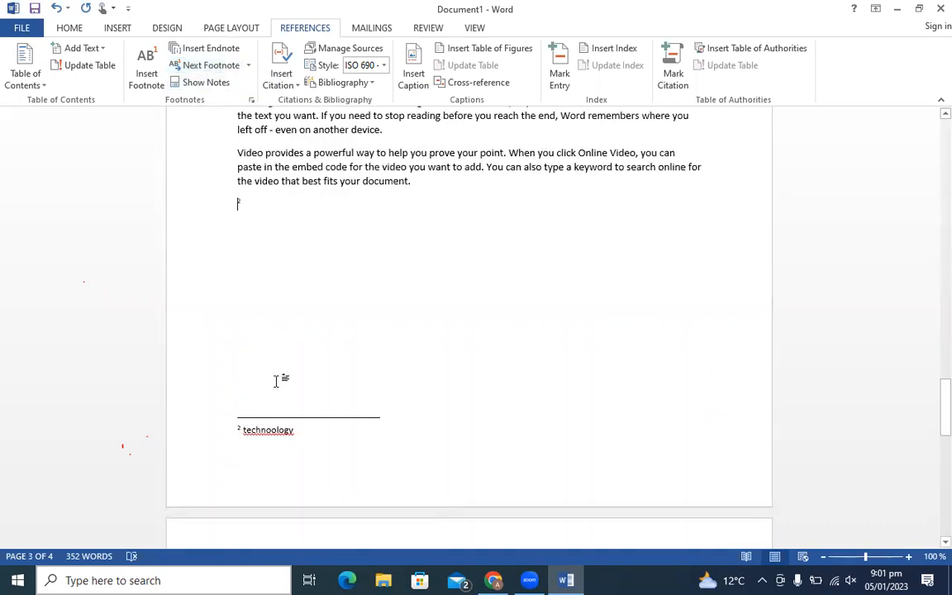
pyautogui.click(213, 66)
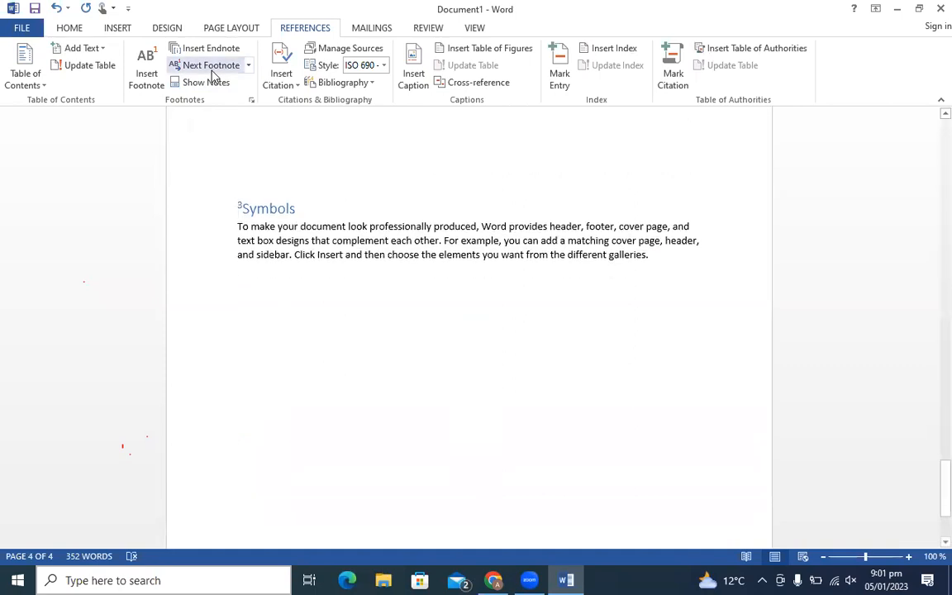
pyautogui.click(207, 84)
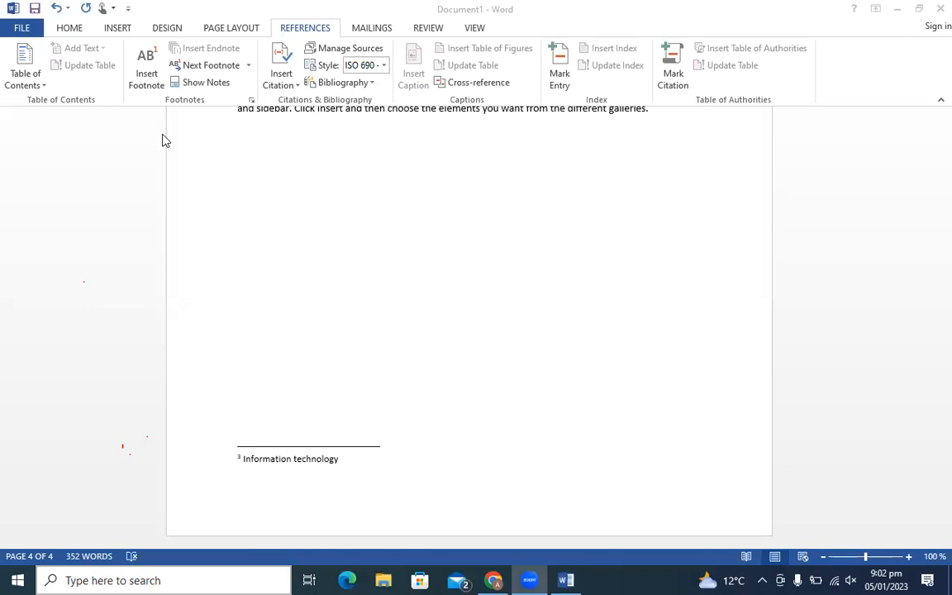
# - Insert an empty endnote on the blank line below the Symbols paragraph on page 4
pyautogui.click(236, 66)
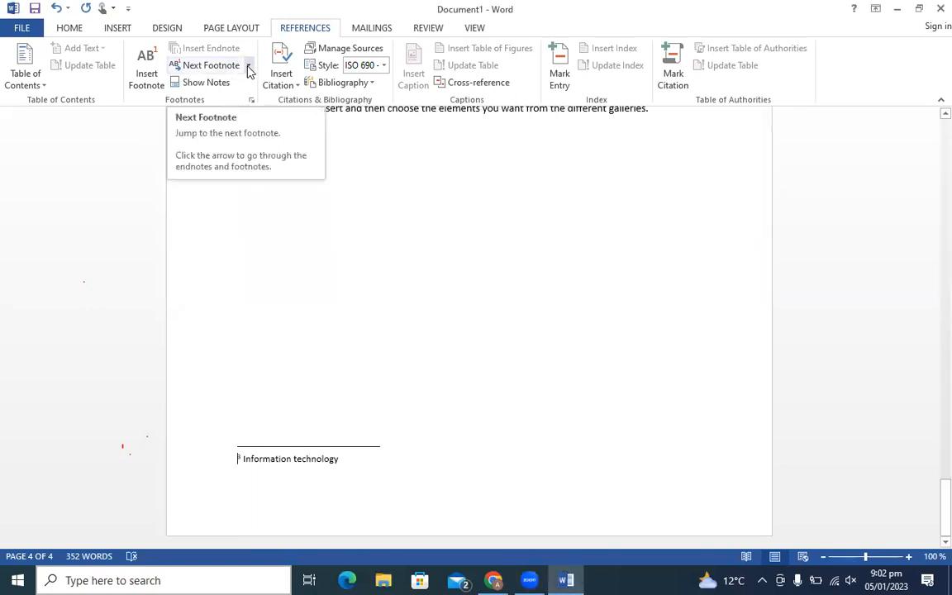
pyautogui.click(248, 66)
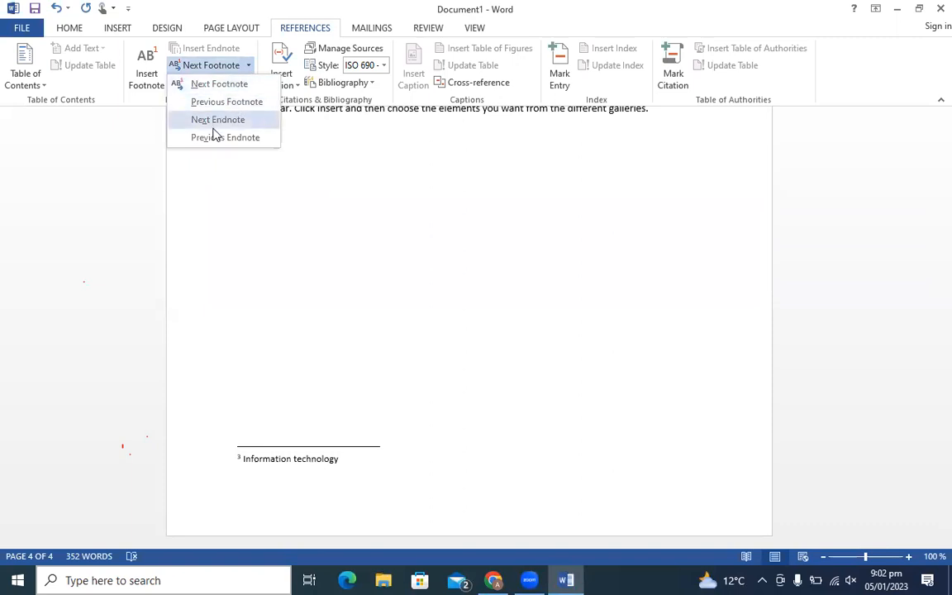
pyautogui.click(536, 413)
pyautogui.click(427, 438)
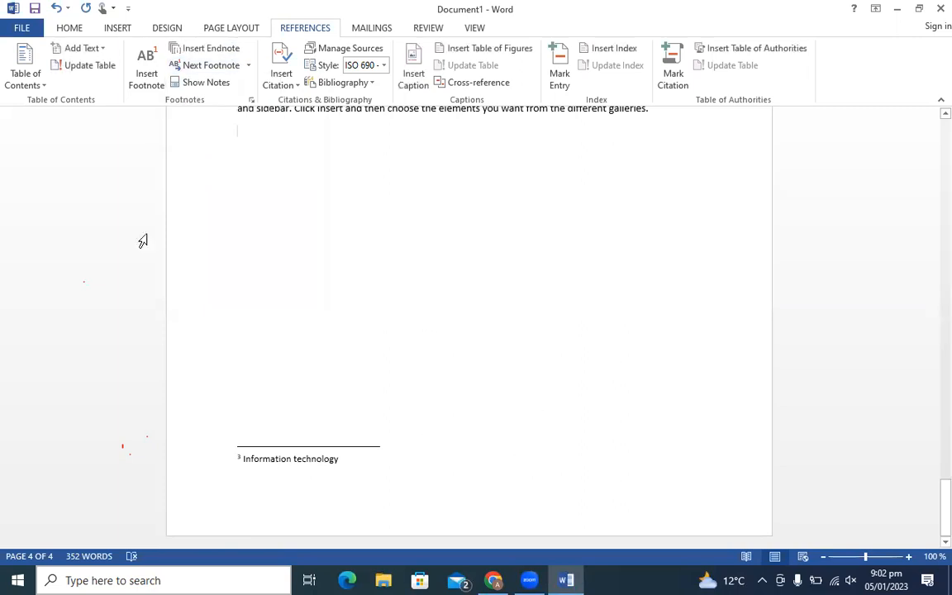
pyautogui.click(194, 54)
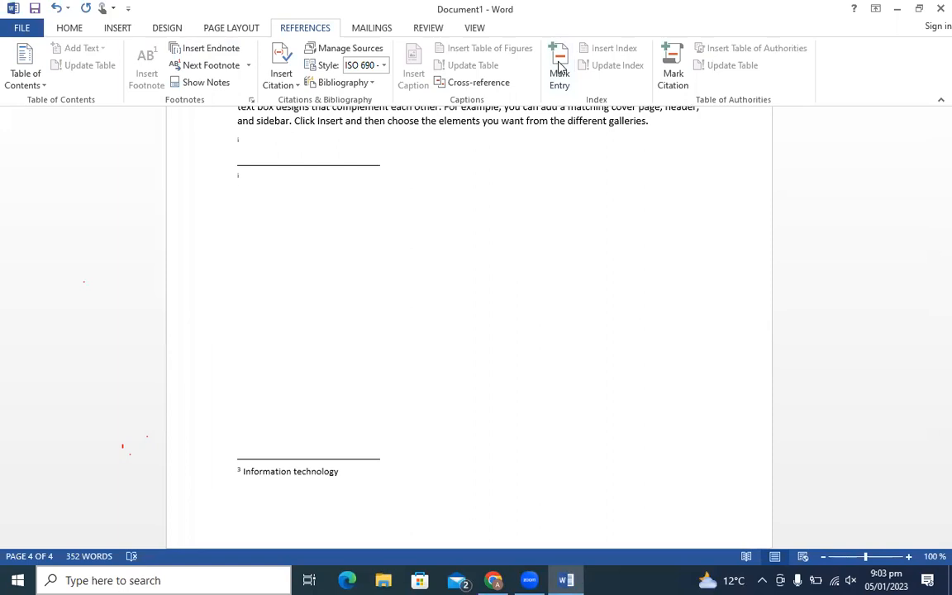
# - Look over the Insert Citation options without choosing, then scroll up to the Contents page
pyautogui.click(299, 87)
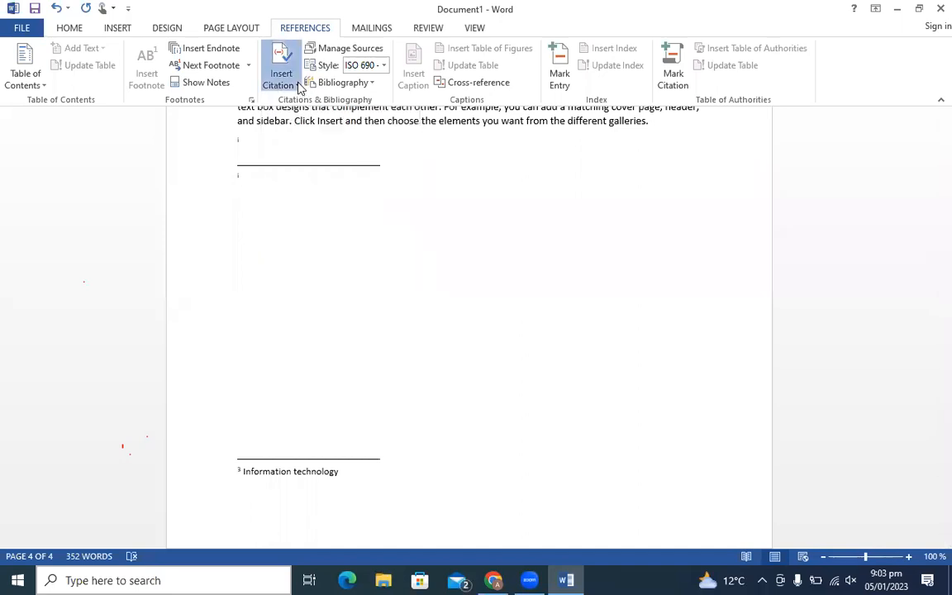
pyautogui.click(452, 220)
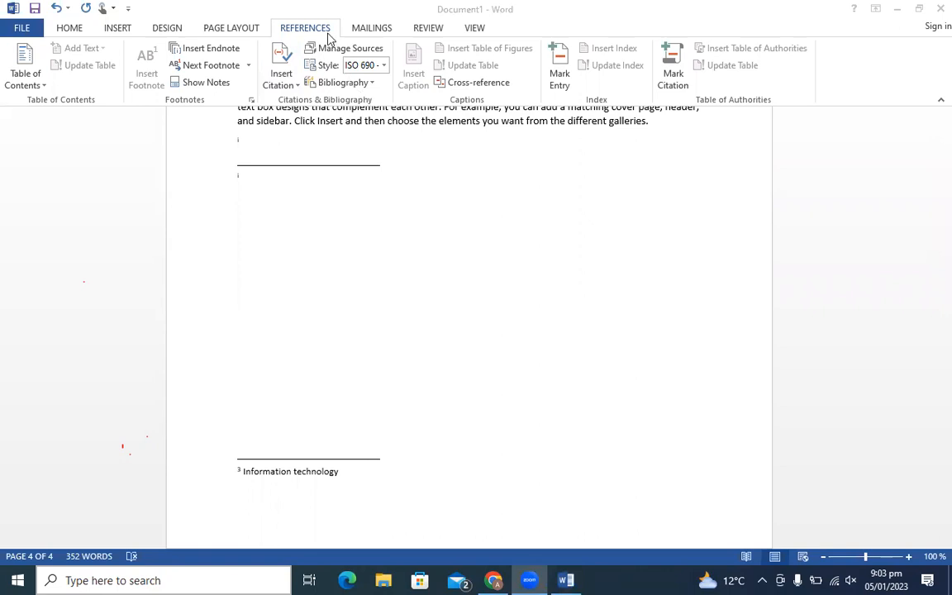
pyautogui.click(296, 85)
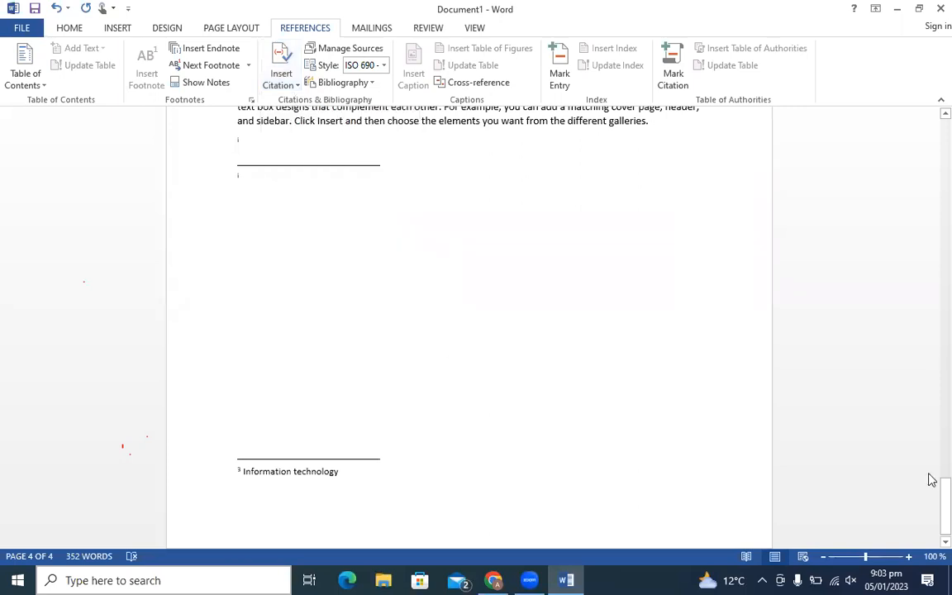
pyautogui.moveTo(942, 498); pyautogui.dragTo(931, 255)
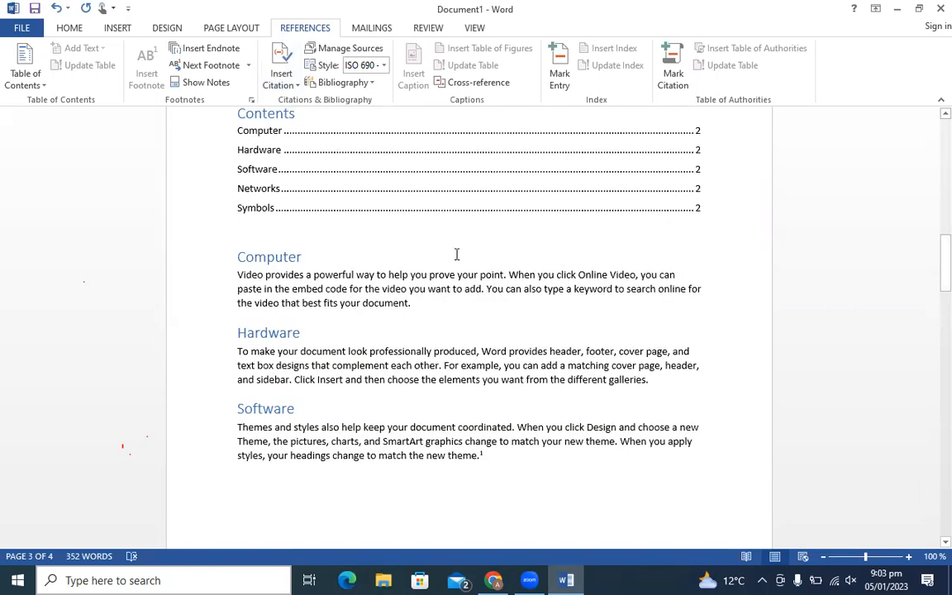
pyautogui.click(417, 303)
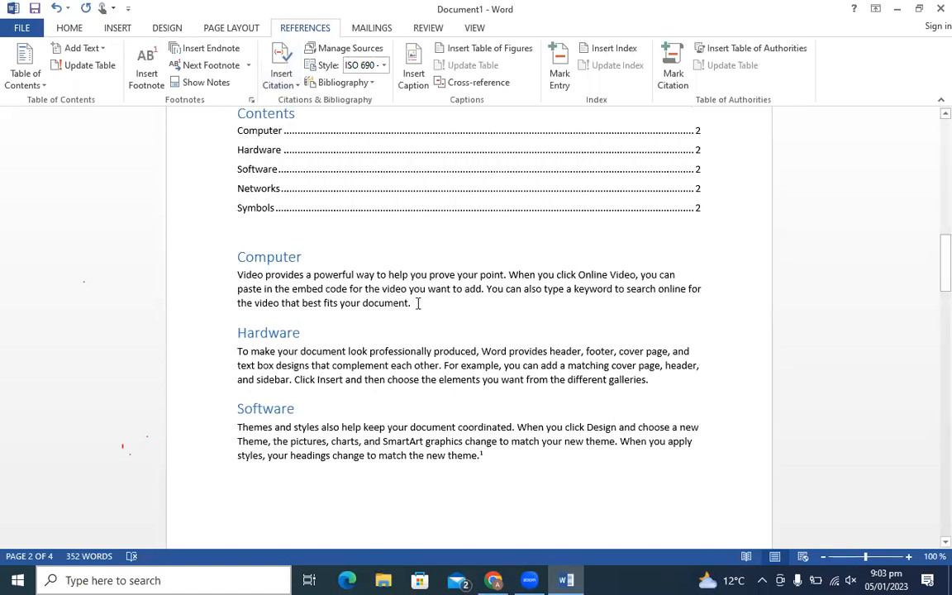
pyautogui.click(357, 50)
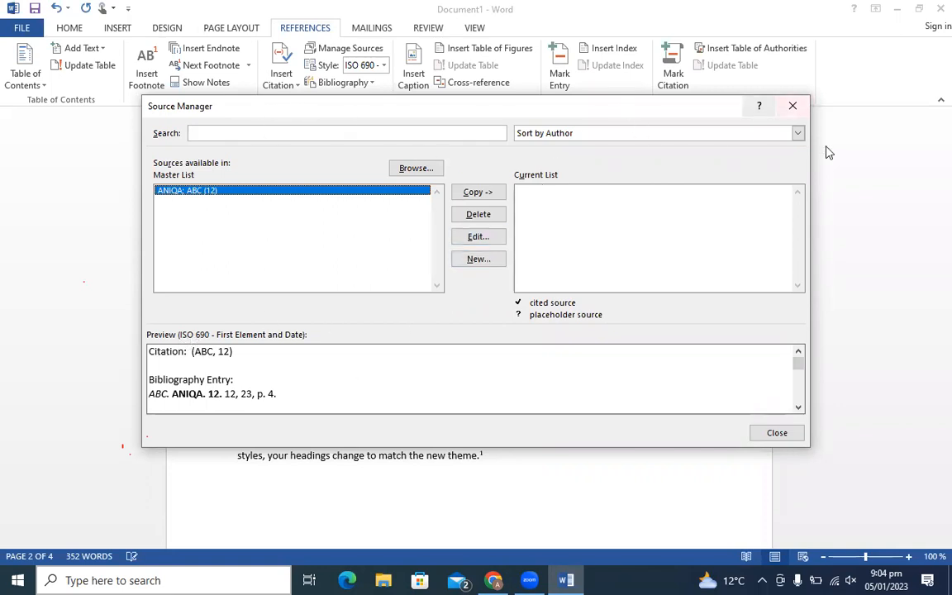
# - Start a new citation source through Add New Source with Type of Source set to Report
pyautogui.click(791, 106)
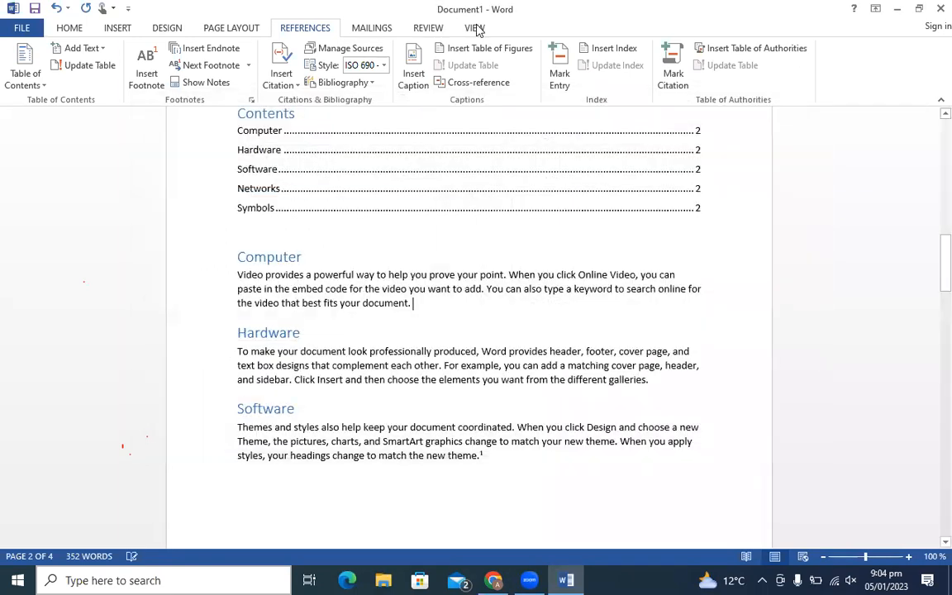
pyautogui.click(281, 54)
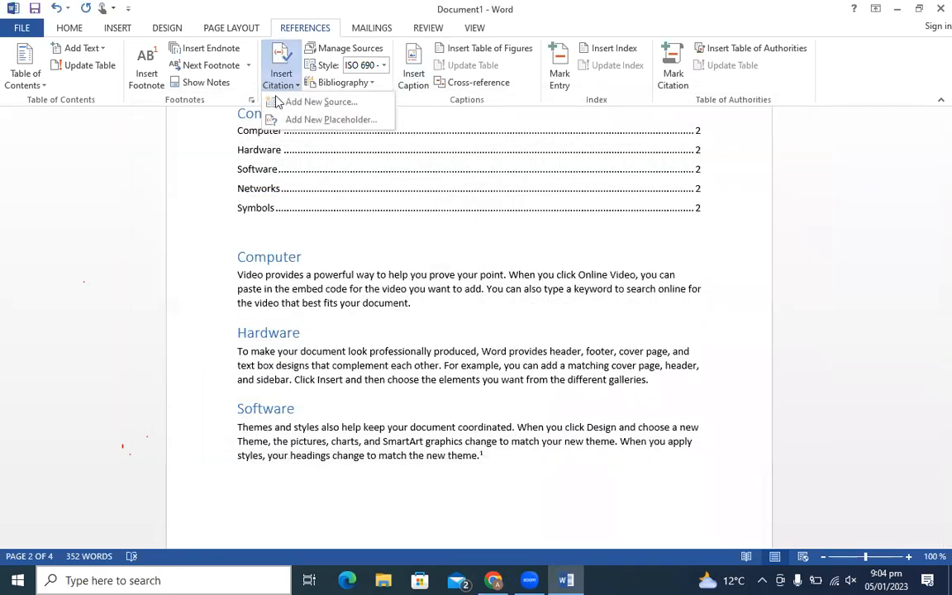
pyautogui.click(324, 110)
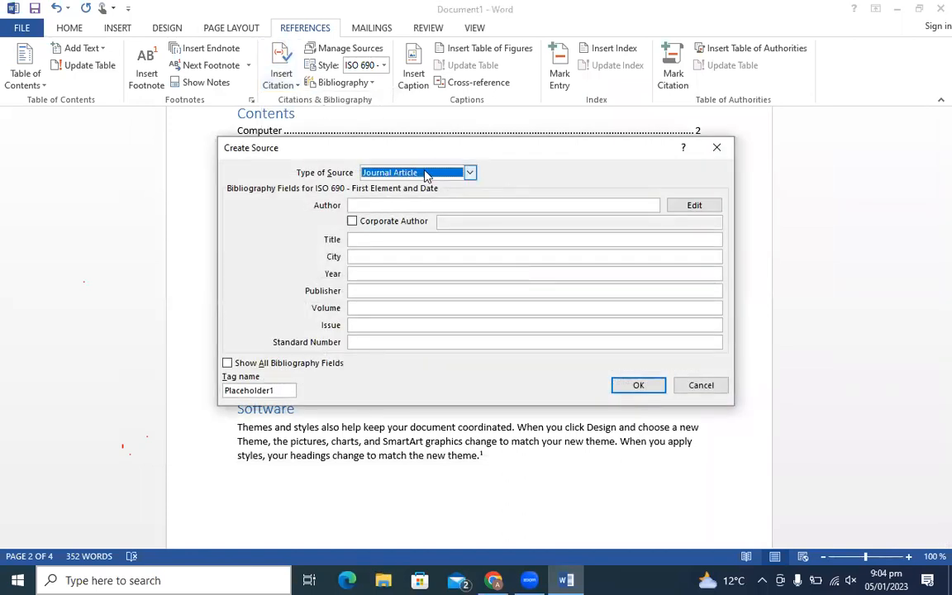
pyautogui.click(421, 175)
pyautogui.click(416, 175)
pyautogui.click(417, 174)
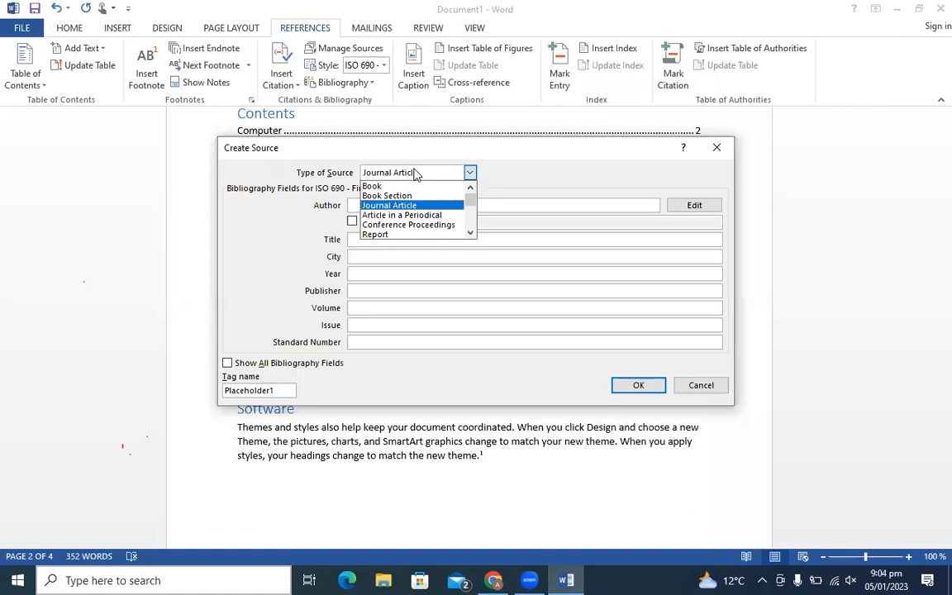
pyautogui.click(399, 235)
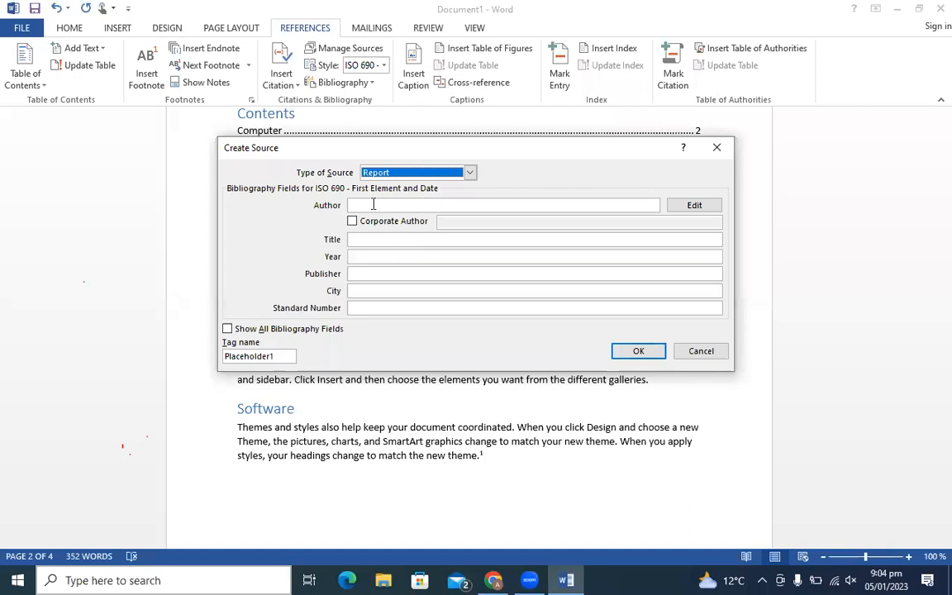
pyautogui.click(373, 204)
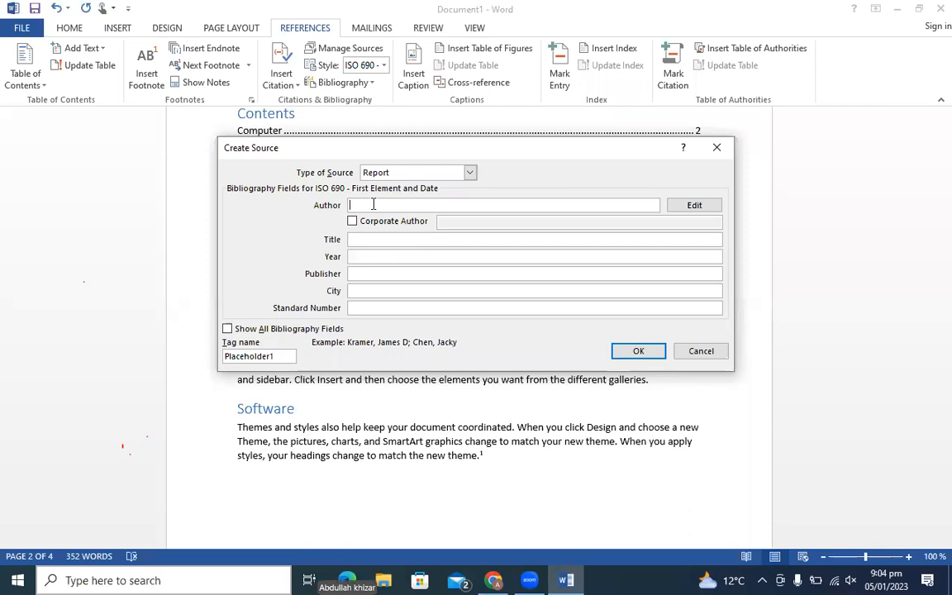
# - Enter the author's name and the title 'Information technology' for the new report source
pyautogui.write('Sehrish')
pyautogui.click(408, 239)
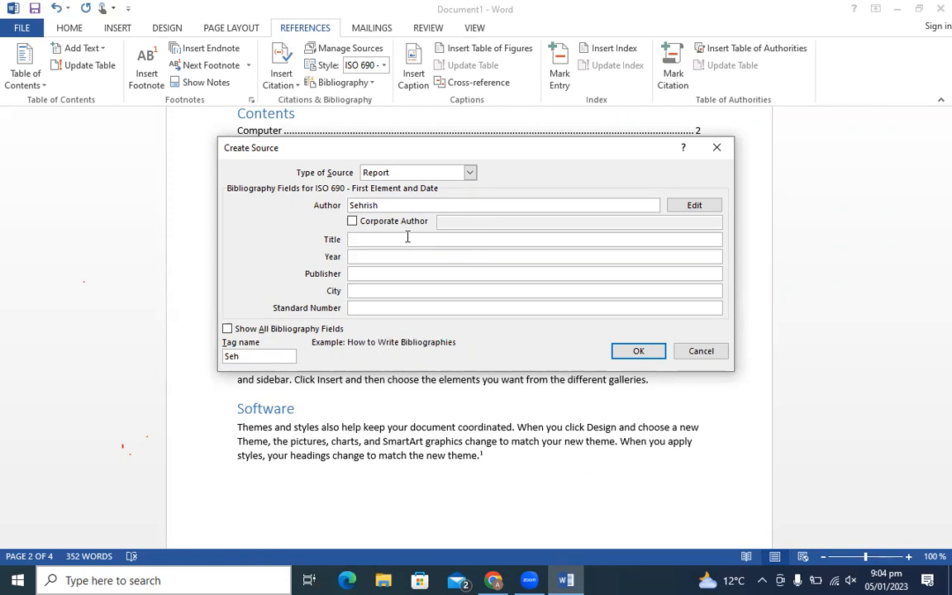
pyautogui.write('Informatrio')
pyautogui.press('BackSpace')
pyautogui.press('BackSpace')
pyautogui.press('BackSpace')
pyautogui.write('ion technology')
# - Fill in year 2023, the publisher, city multan and standard number isbn12, then insert the citation
pyautogui.click(373, 255)
pyautogui.write('2023')
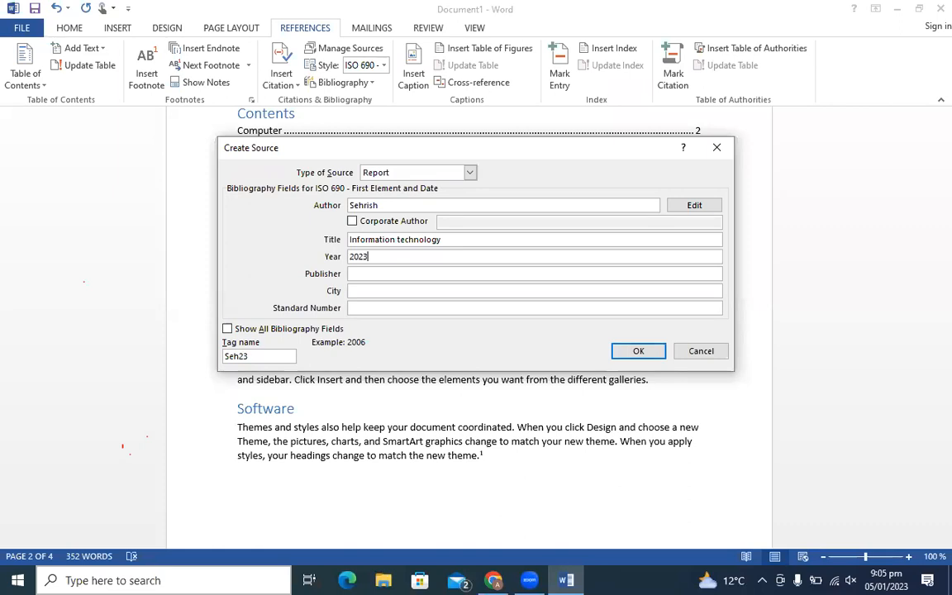
pyautogui.click(361, 273)
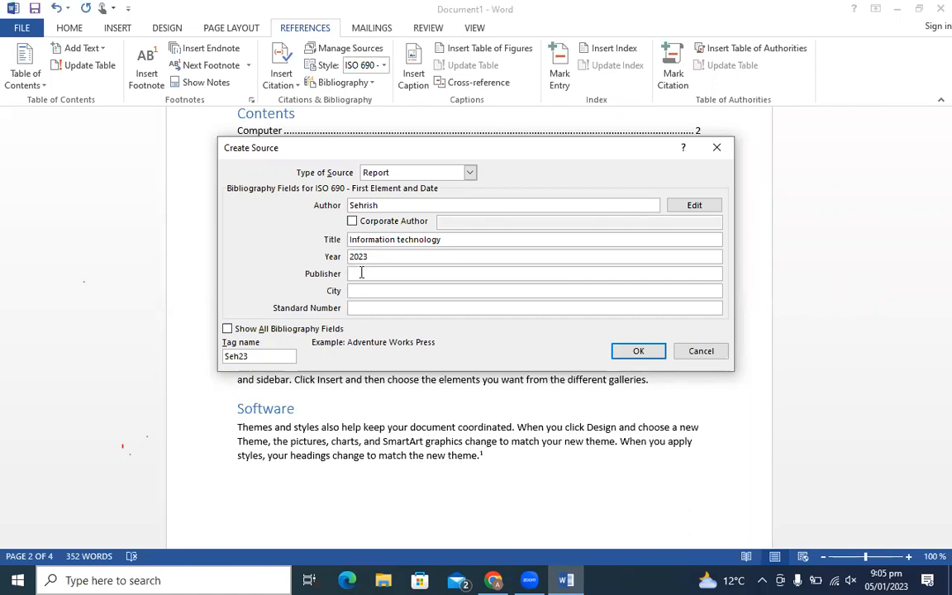
pyautogui.write('aniqa')
pyautogui.click(355, 290)
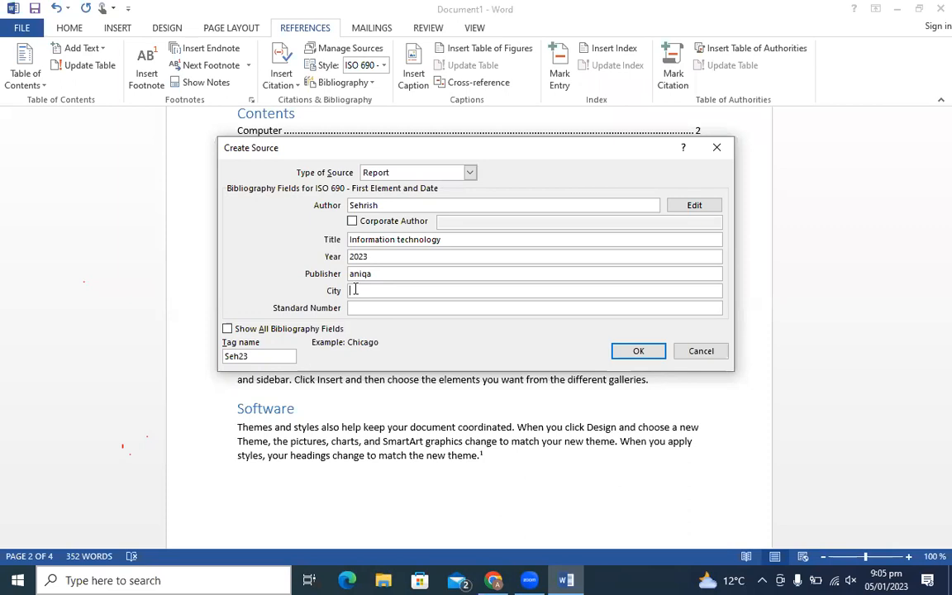
pyautogui.write('muk')
pyautogui.press('BackSpace')
pyautogui.write('ltan')
pyautogui.click(358, 308)
pyautogui.write('i')
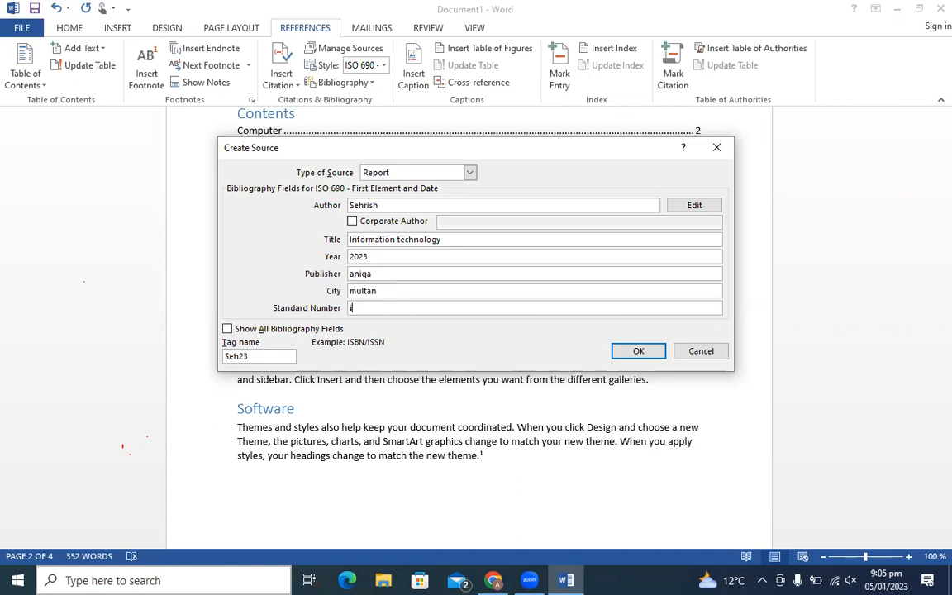
pyautogui.write('sbn12')
pyautogui.click(637, 351)
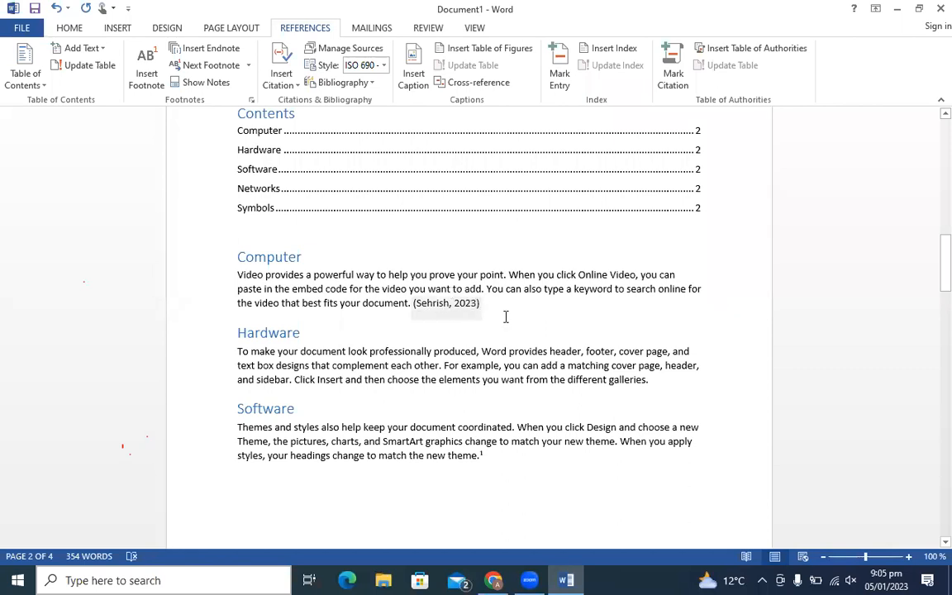
pyautogui.click(295, 86)
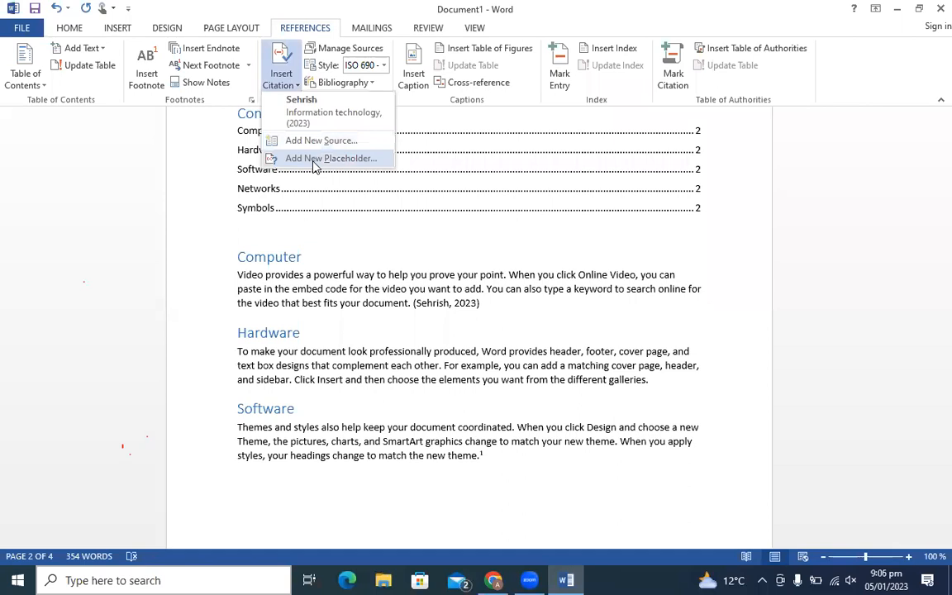
# - Insert a new placeholder citation, renaming Placeholder1 to Pakistan123
pyautogui.click(322, 159)
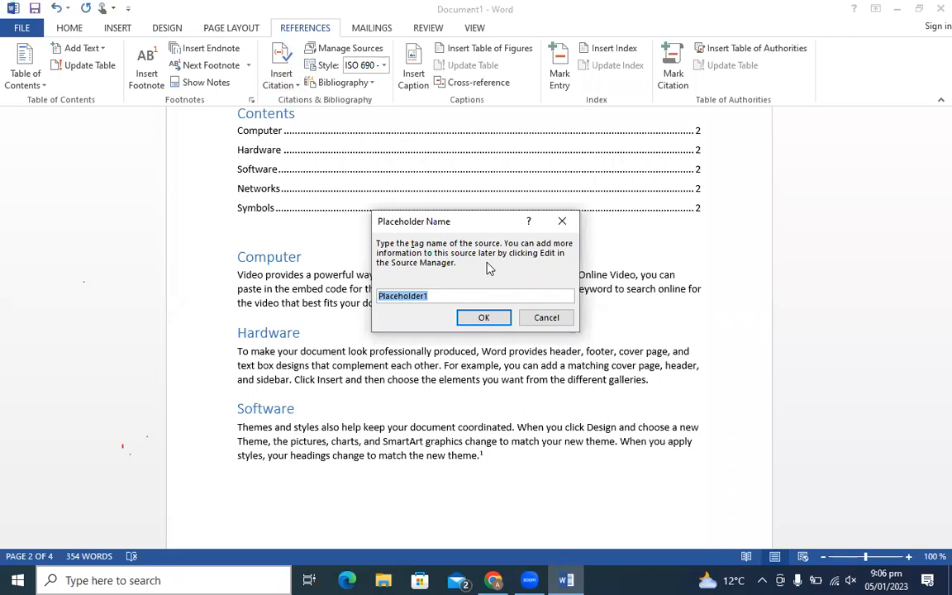
pyautogui.click(436, 295)
pyautogui.press('BackSpace')
pyautogui.press('BackSpace')
pyautogui.press('BackSpace')
pyautogui.press('BackSpace')
pyautogui.press('BackSpace')
pyautogui.press('BackSpace')
pyautogui.press('BackSpace')
pyautogui.press('BackSpace')
pyautogui.press('BackSpace')
pyautogui.press('BackSpace')
pyautogui.press('BackSpace')
pyautogui.press('BackSpace')
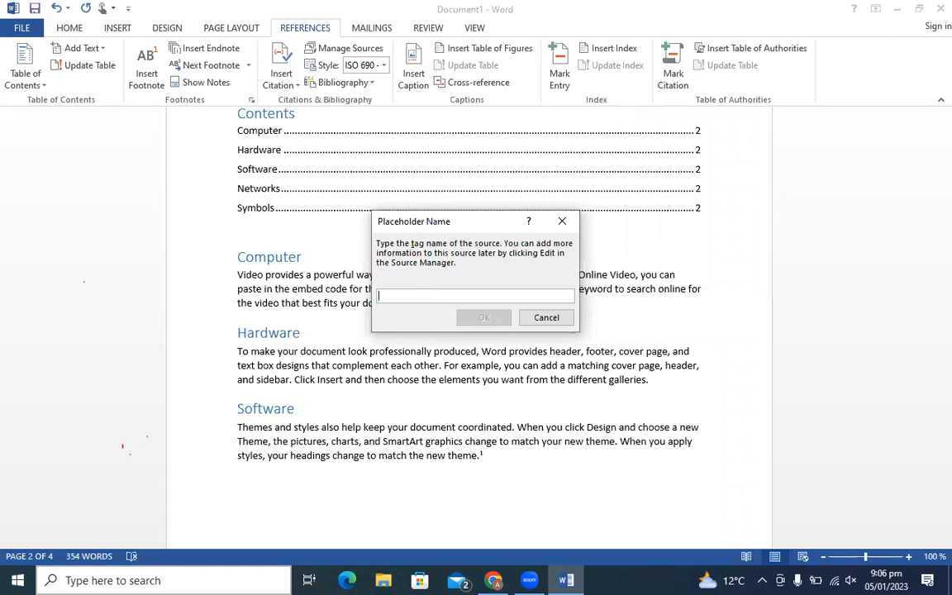
pyautogui.write('Pakist')
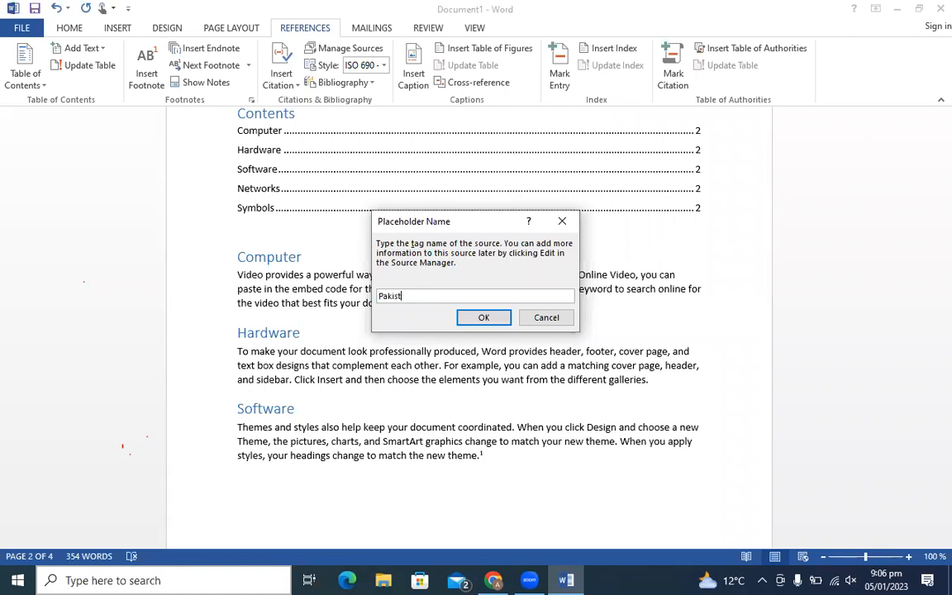
pyautogui.write('an')
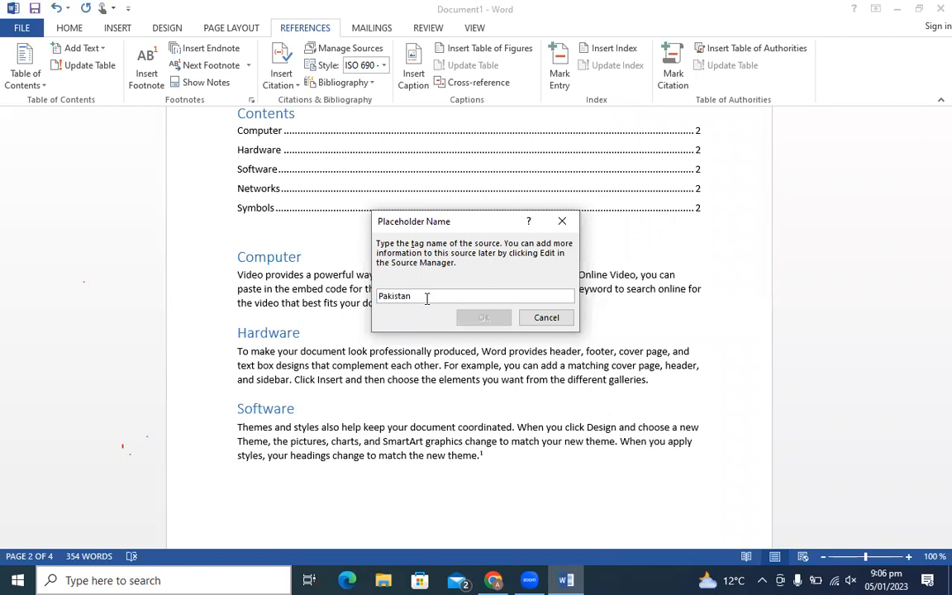
pyautogui.press('BackSpace')
pyautogui.write('123')
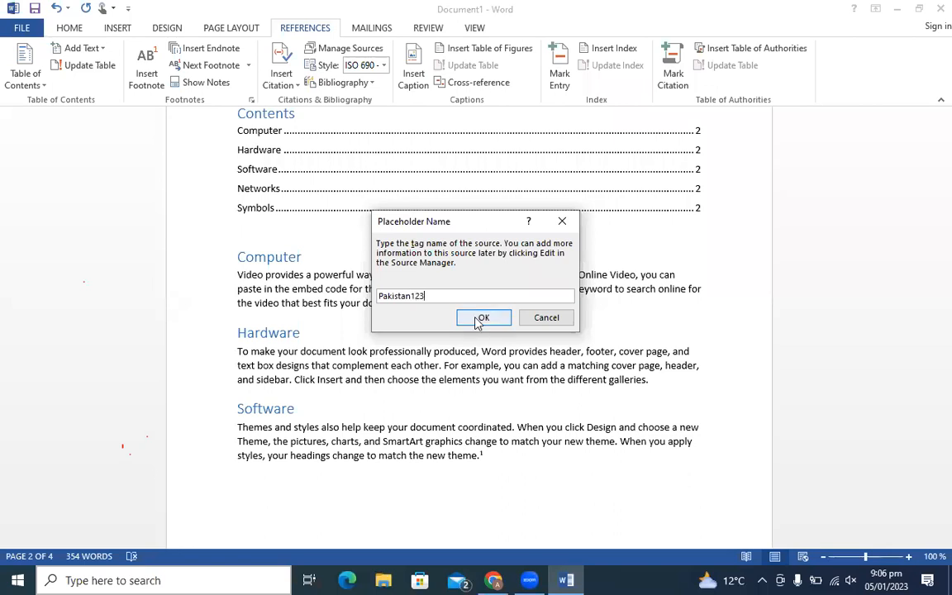
pyautogui.click(481, 319)
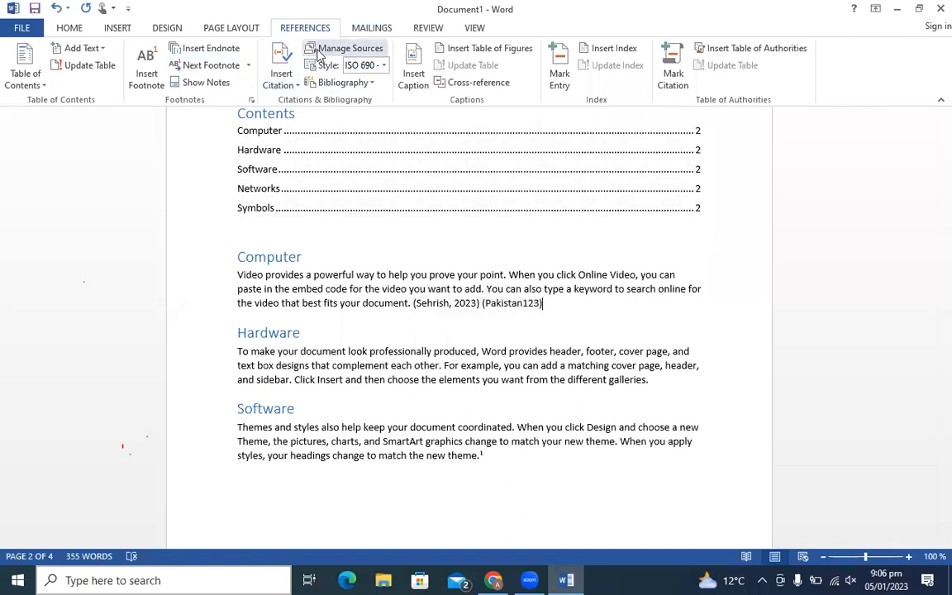
# - Cite the existing 2023 Information technology report after 'galleries.' in the Hardware paragraph
pyautogui.click(288, 82)
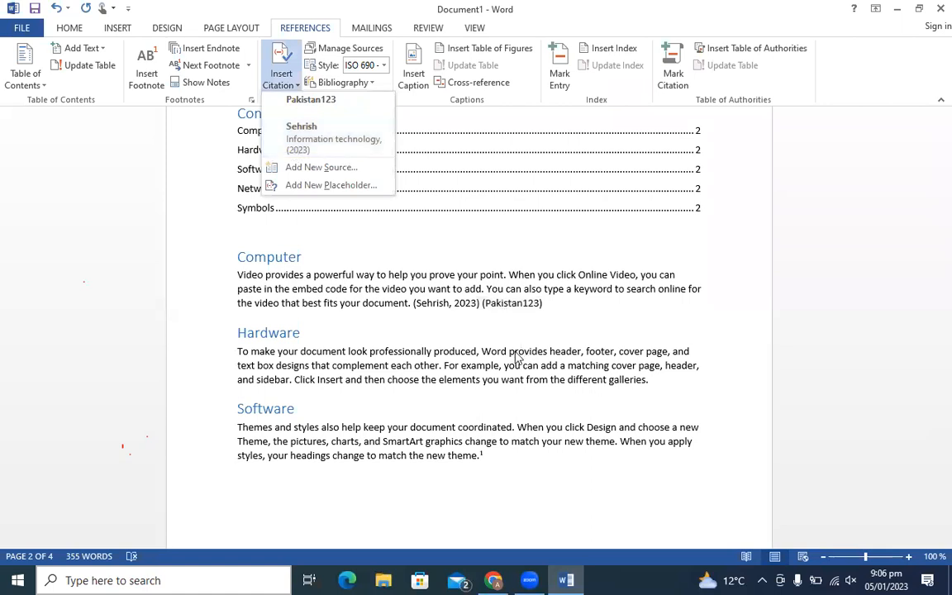
pyautogui.click(652, 380)
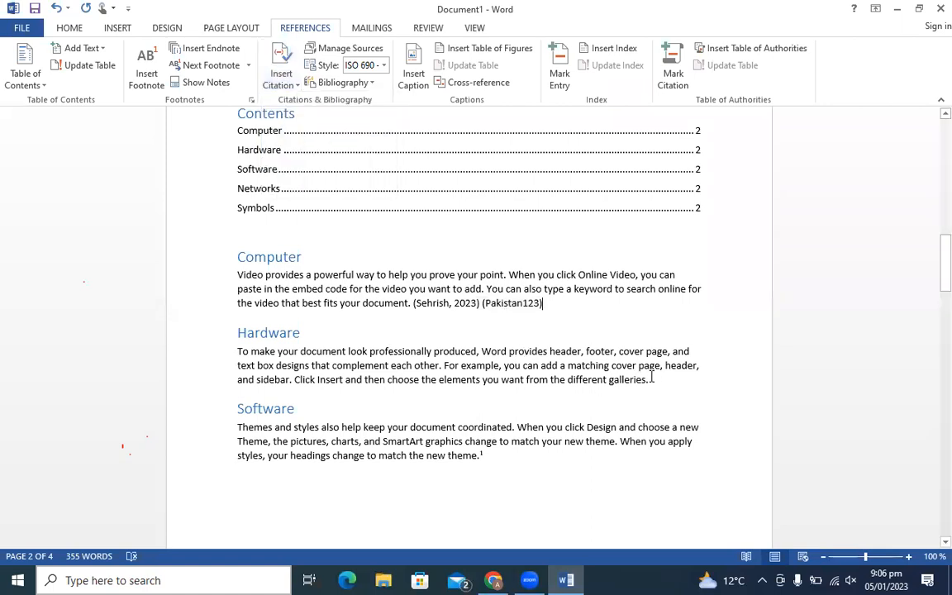
pyautogui.click(294, 73)
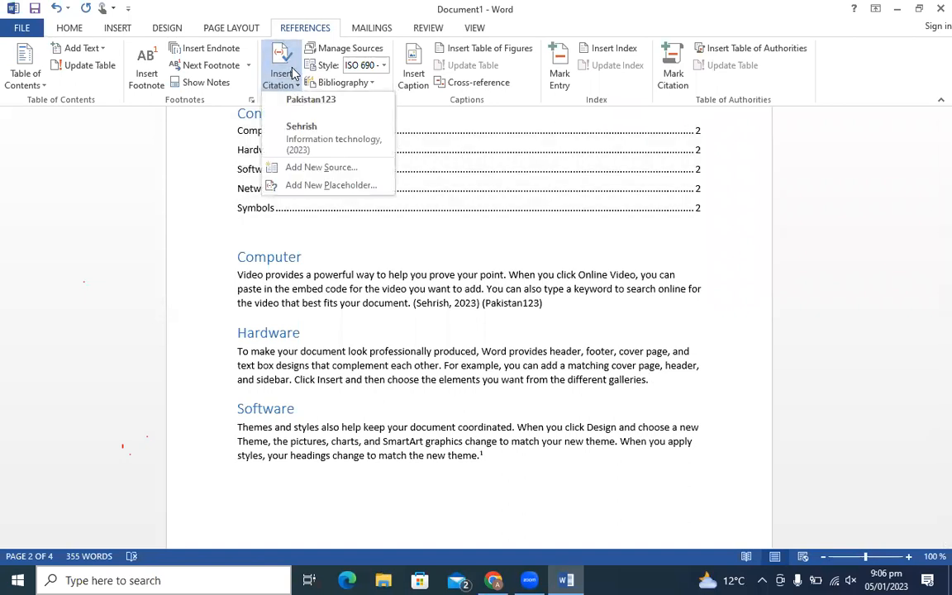
pyautogui.click(331, 144)
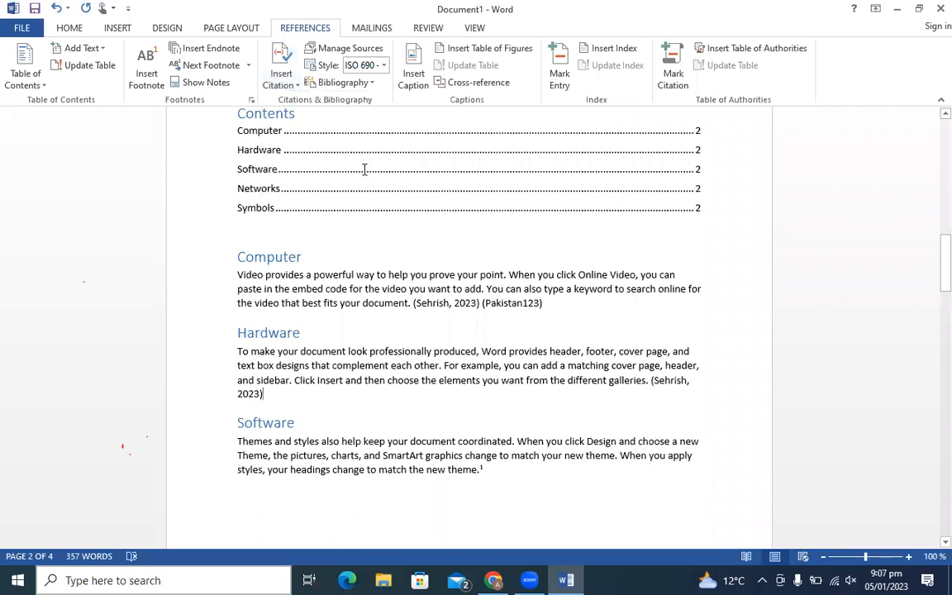
pyautogui.click(286, 86)
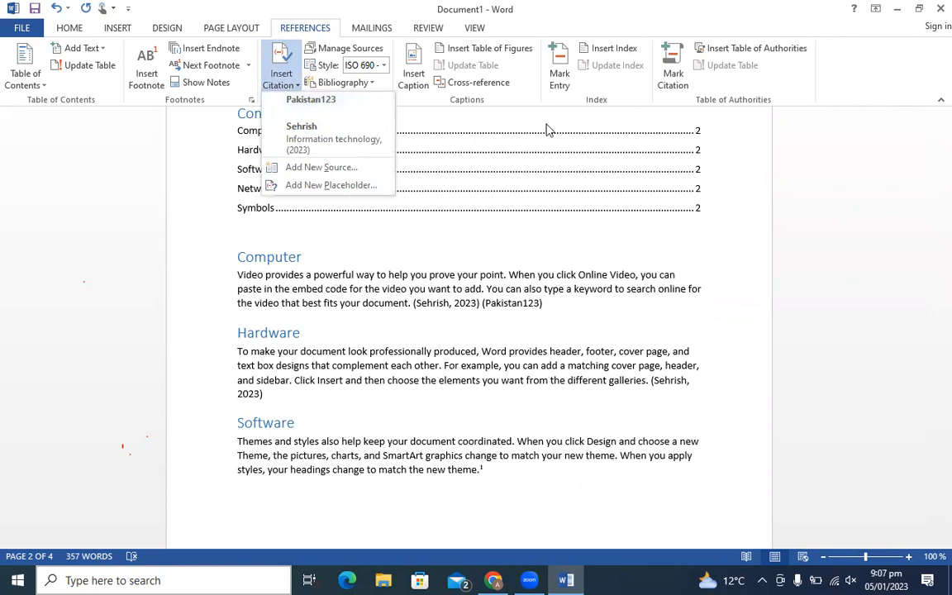
pyautogui.click(651, 84)
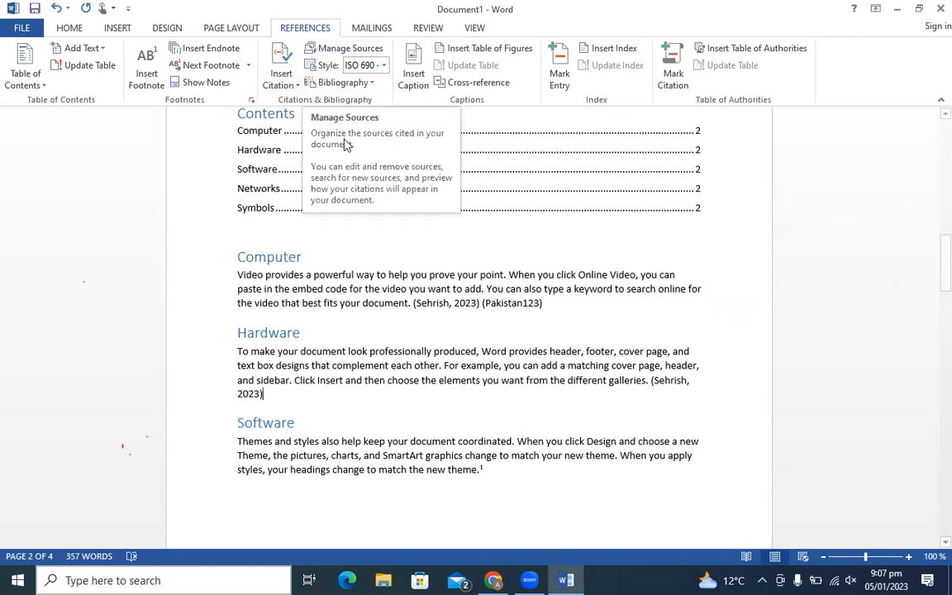
pyautogui.click(325, 55)
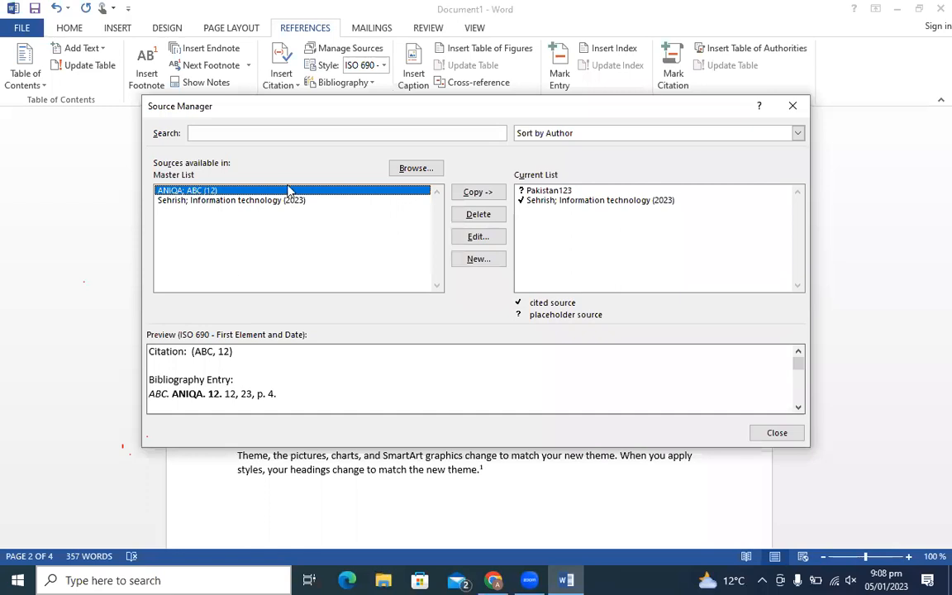
pyautogui.click(794, 107)
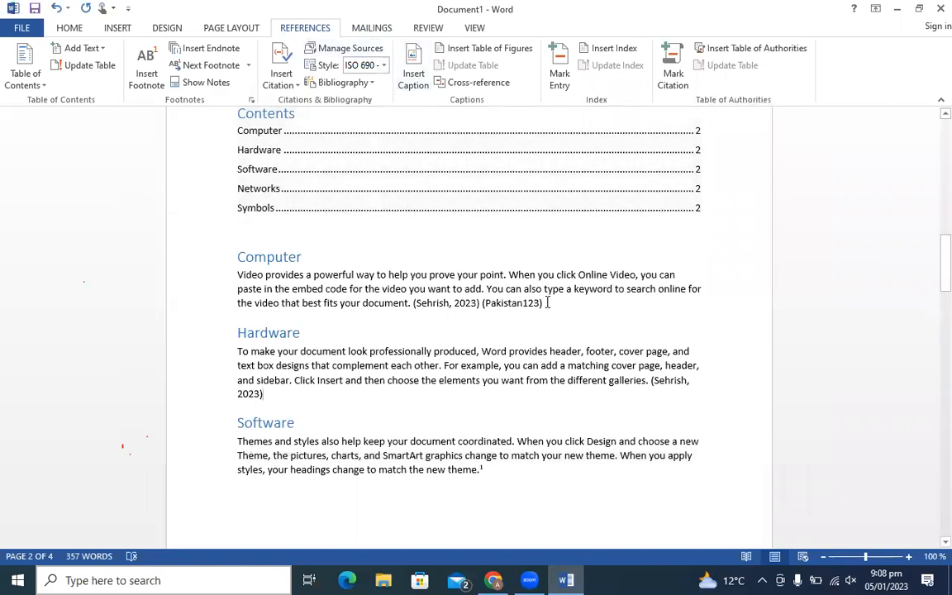
# - Select the Computer paragraph citations and change the citation style to SIST02
pyautogui.moveTo(543, 304); pyautogui.dragTo(414, 305)
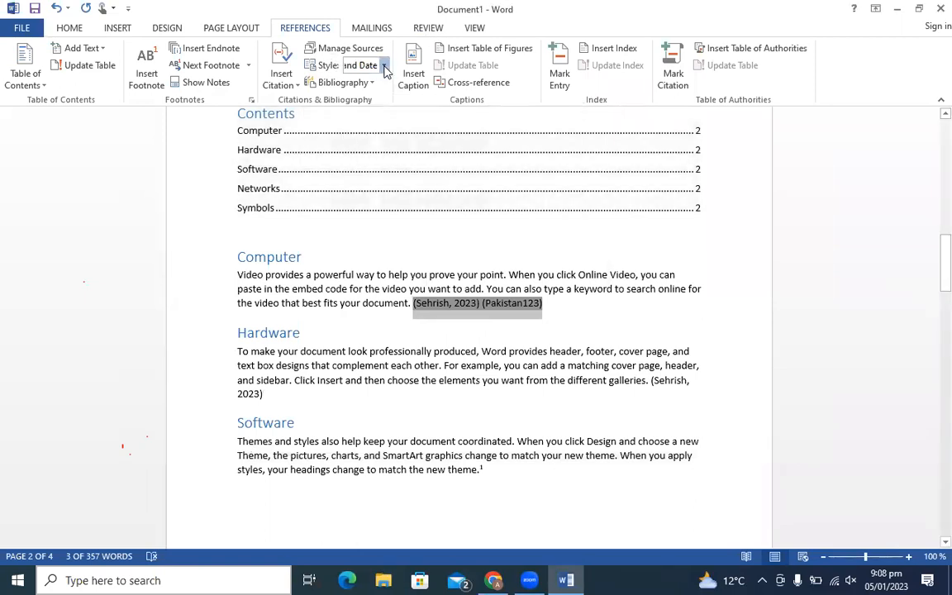
pyautogui.click(384, 65)
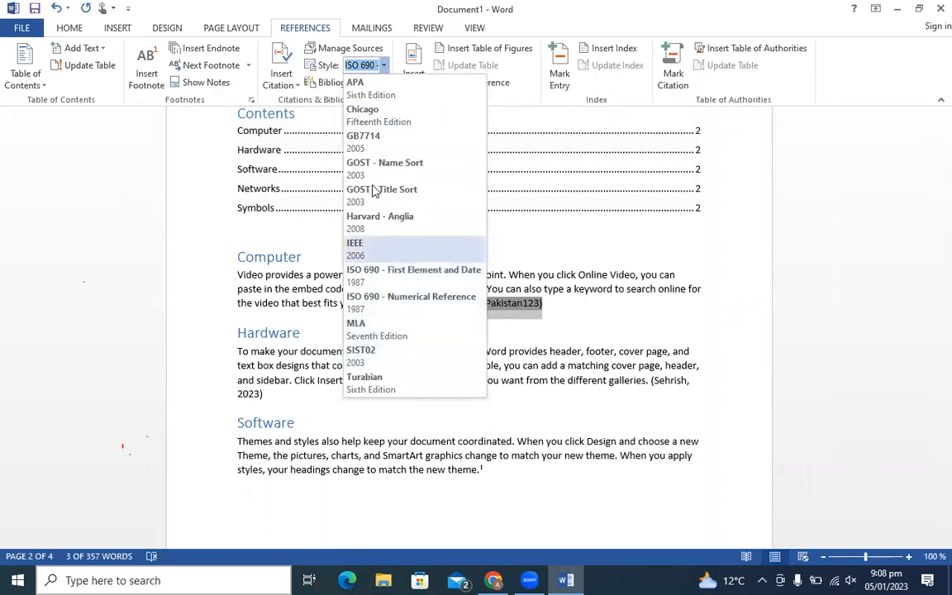
pyautogui.click(378, 362)
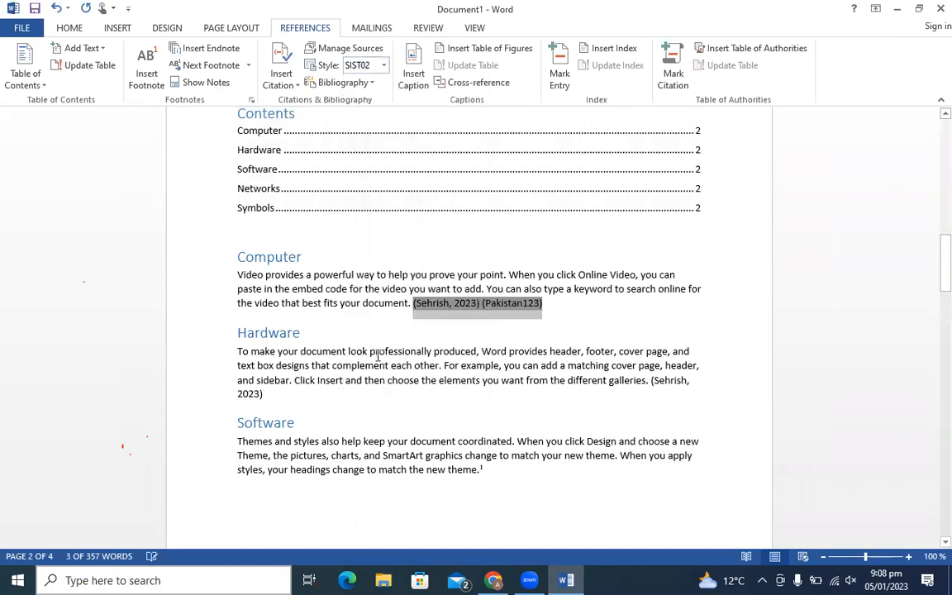
pyautogui.click(504, 325)
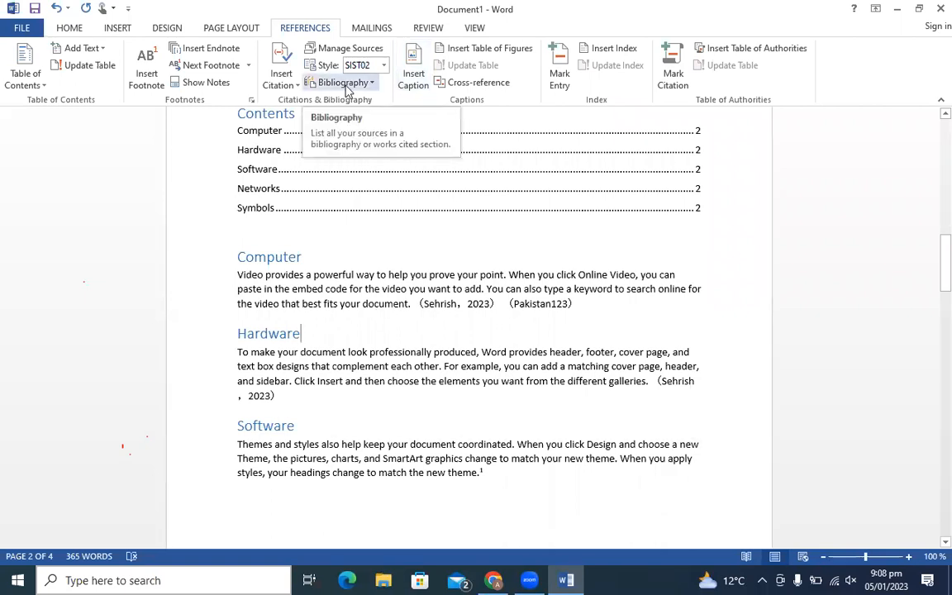
# - Insert a Bibliography list under the Hardware heading
pyautogui.click(372, 82)
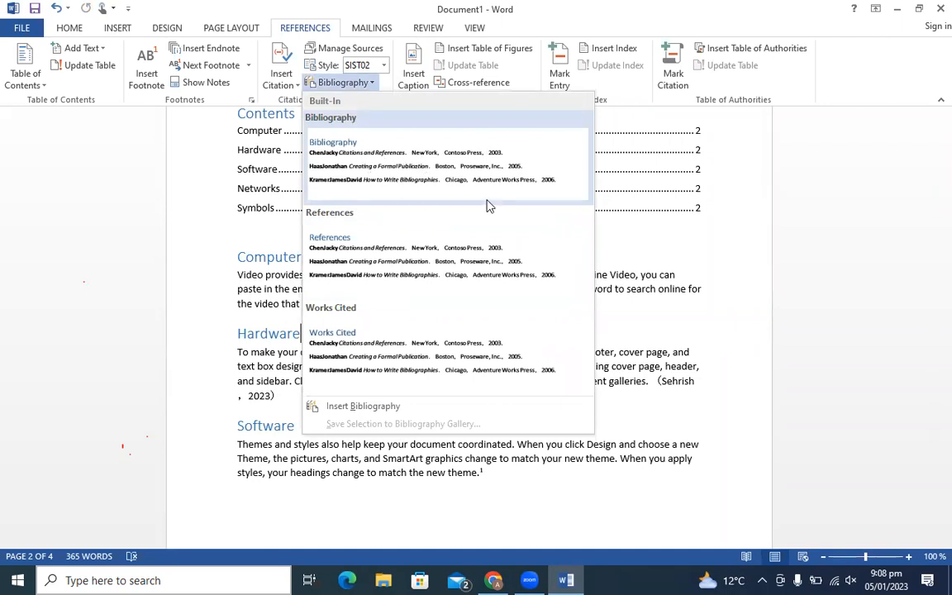
pyautogui.click(437, 184)
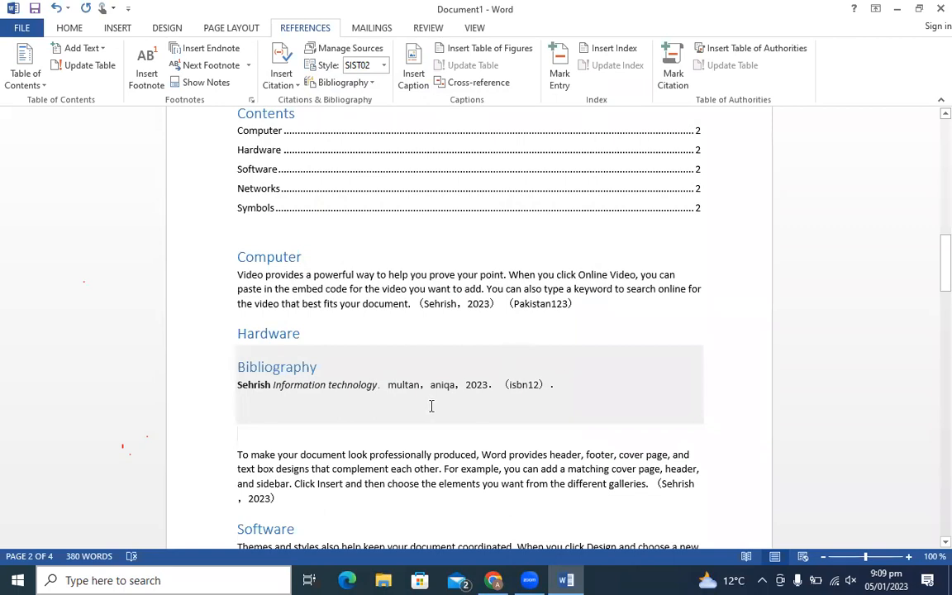
pyautogui.click(288, 76)
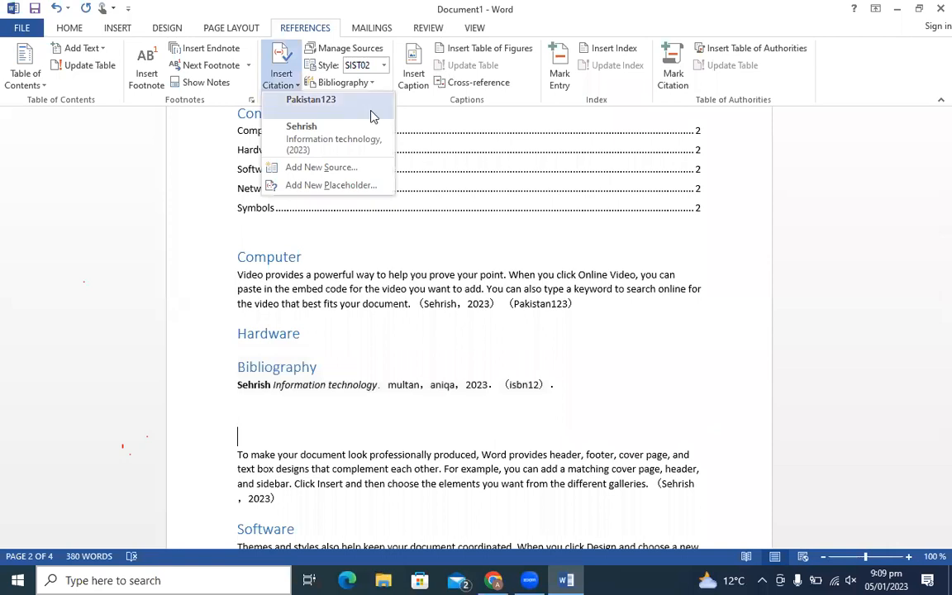
pyautogui.click(91, 154)
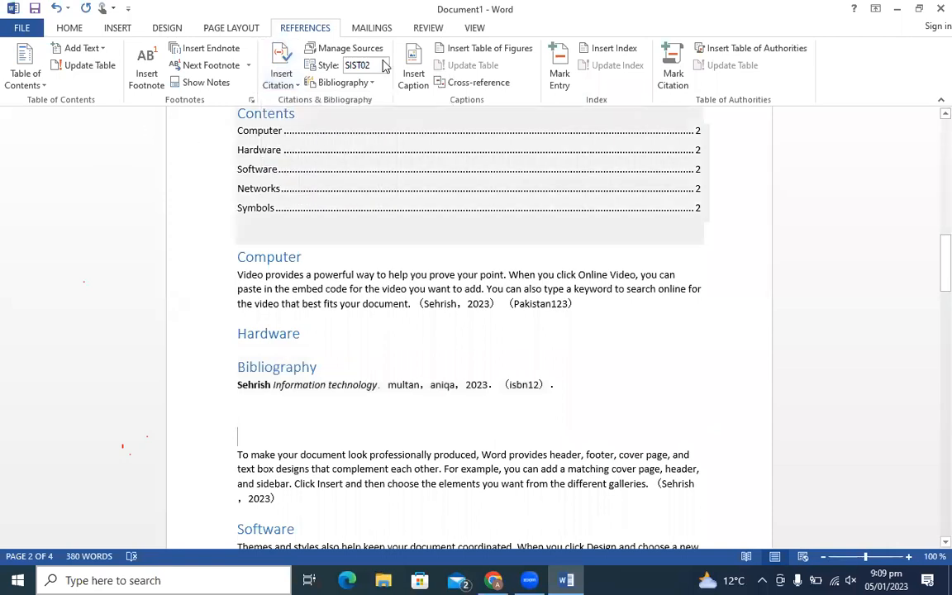
# - Add a References list and then a Works Cited list from the built-in bibliographies
pyautogui.click(371, 83)
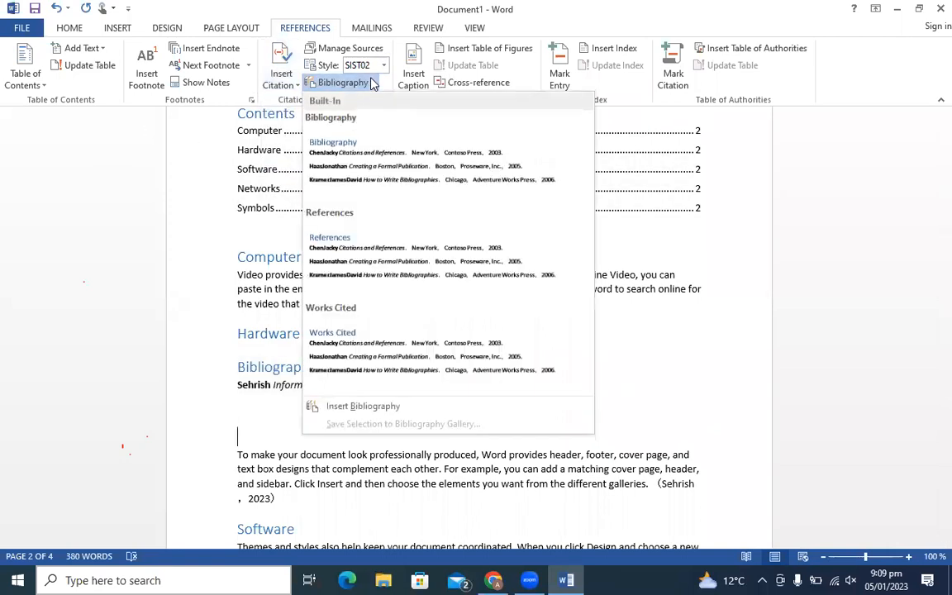
pyautogui.click(361, 248)
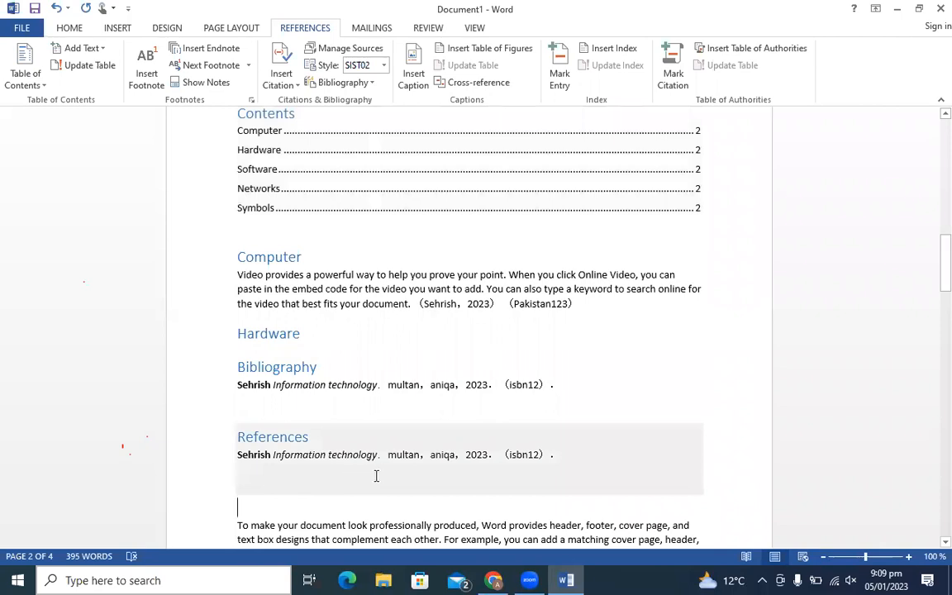
pyautogui.click(341, 82)
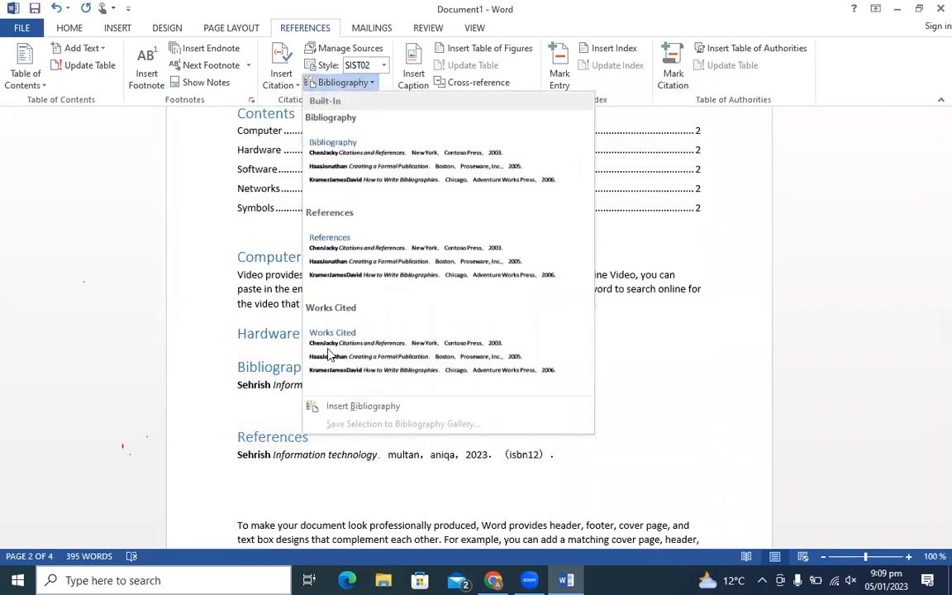
pyautogui.click(344, 351)
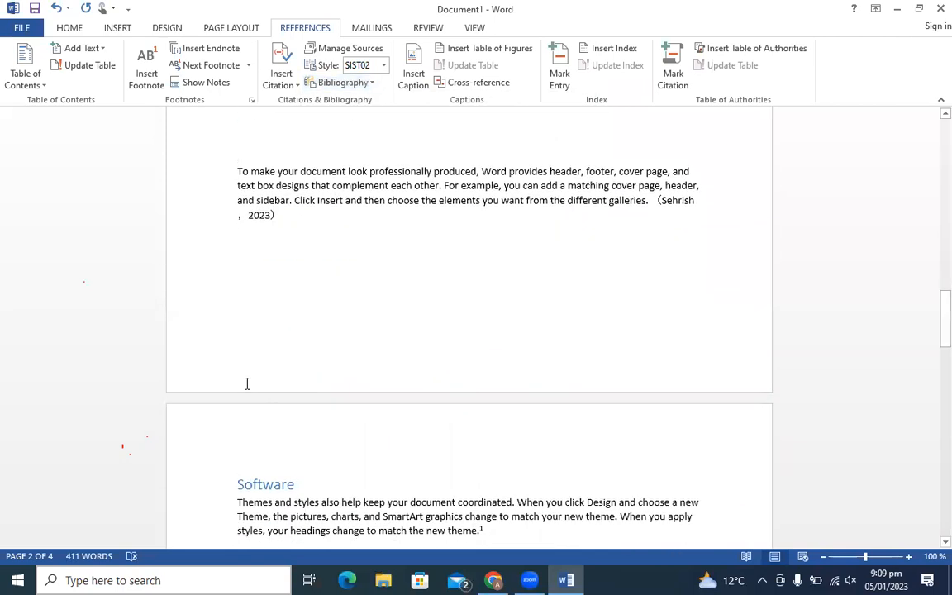
pyautogui.moveTo(942, 321)
pyautogui.mouseDown()
pyautogui.moveTo(929, 281)
pyautogui.moveTo(932, 306)
pyautogui.mouseUp()
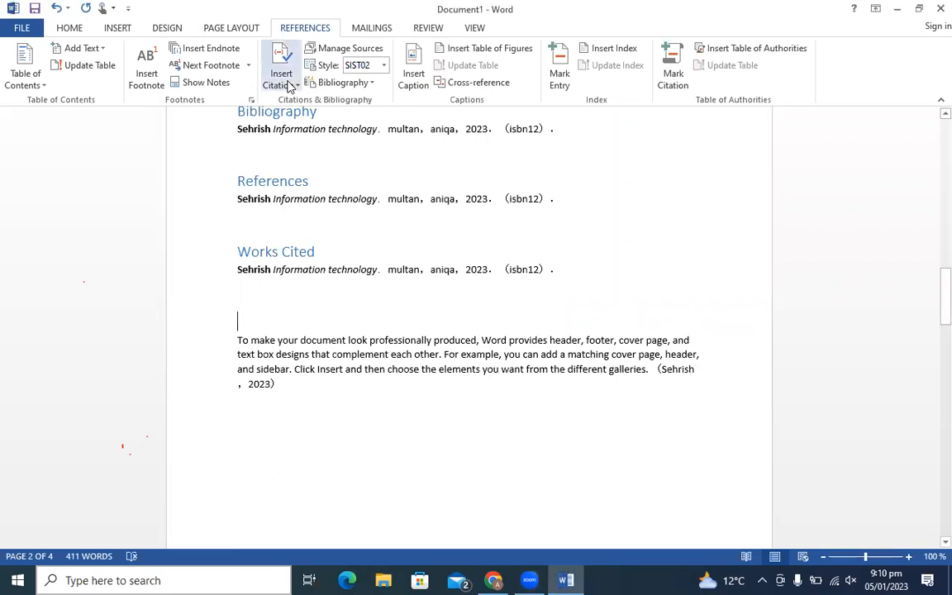
pyautogui.click(300, 87)
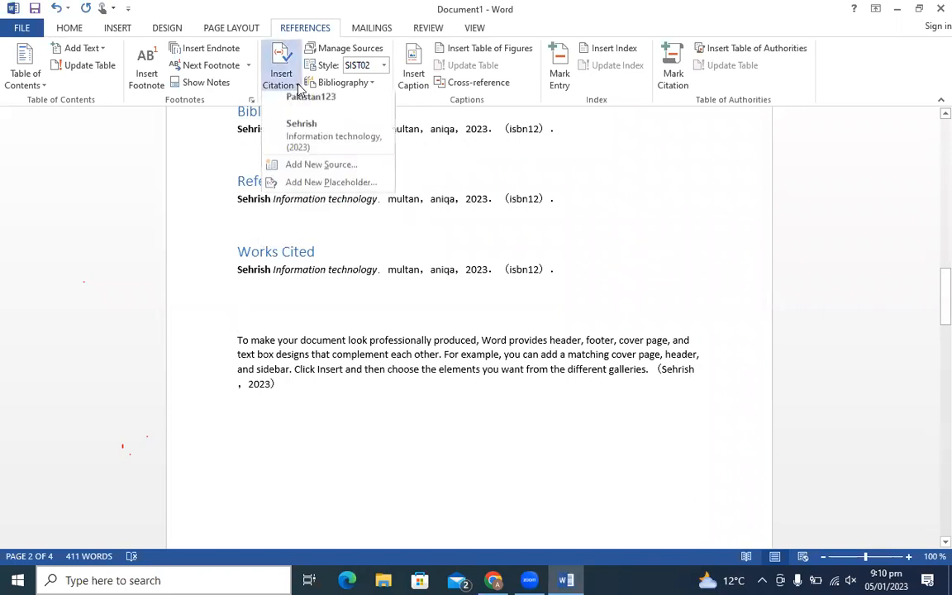
pyautogui.click(304, 168)
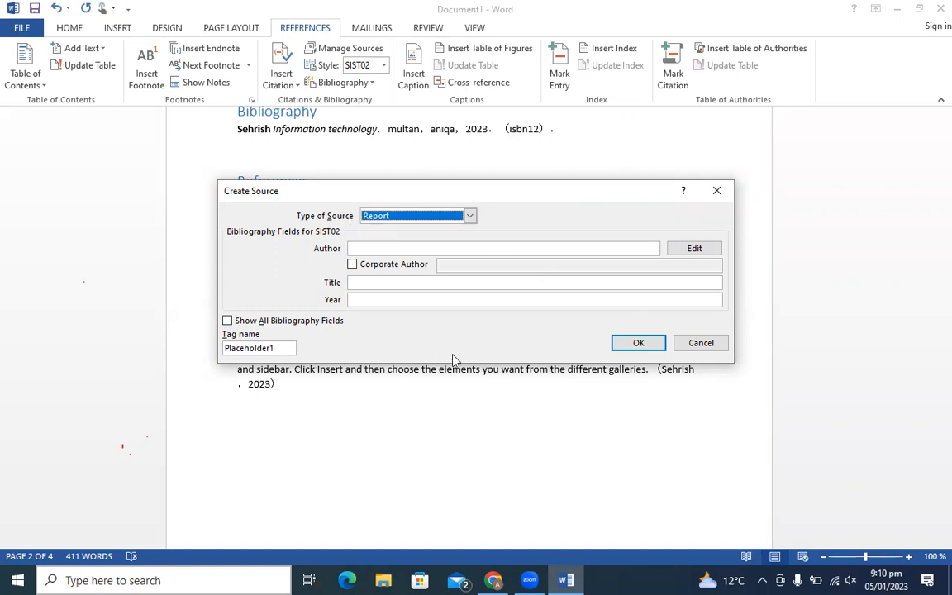
pyautogui.click(717, 191)
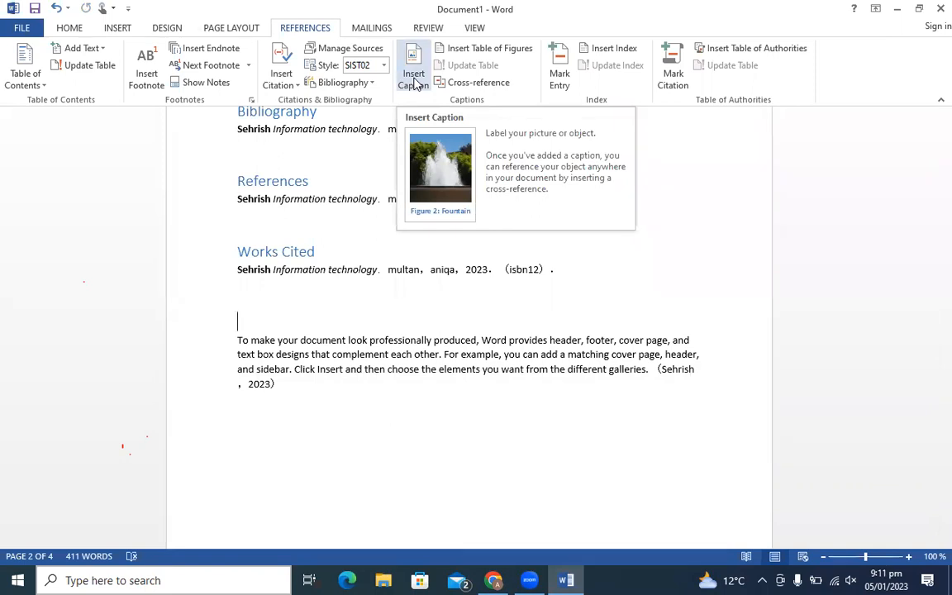
# - Cancel the Caption dialog and place the insertion point on the empty line below Software
pyautogui.click(418, 77)
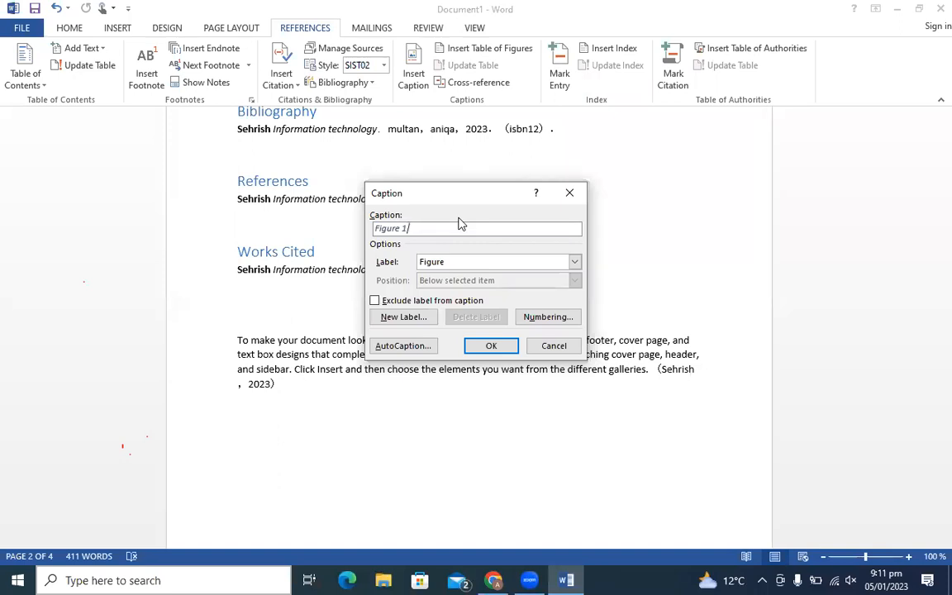
pyautogui.click(569, 195)
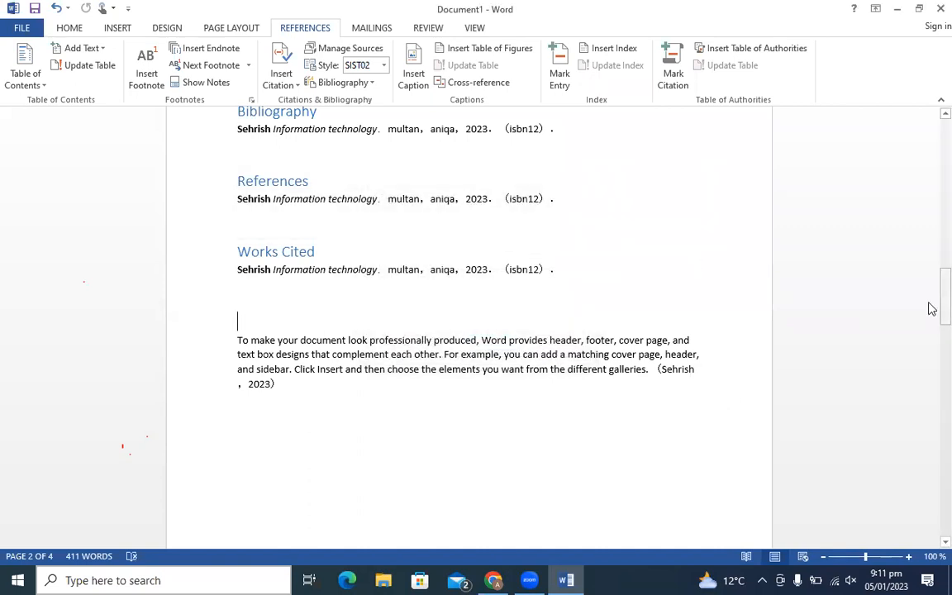
pyautogui.moveTo(944, 309); pyautogui.dragTo(929, 361)
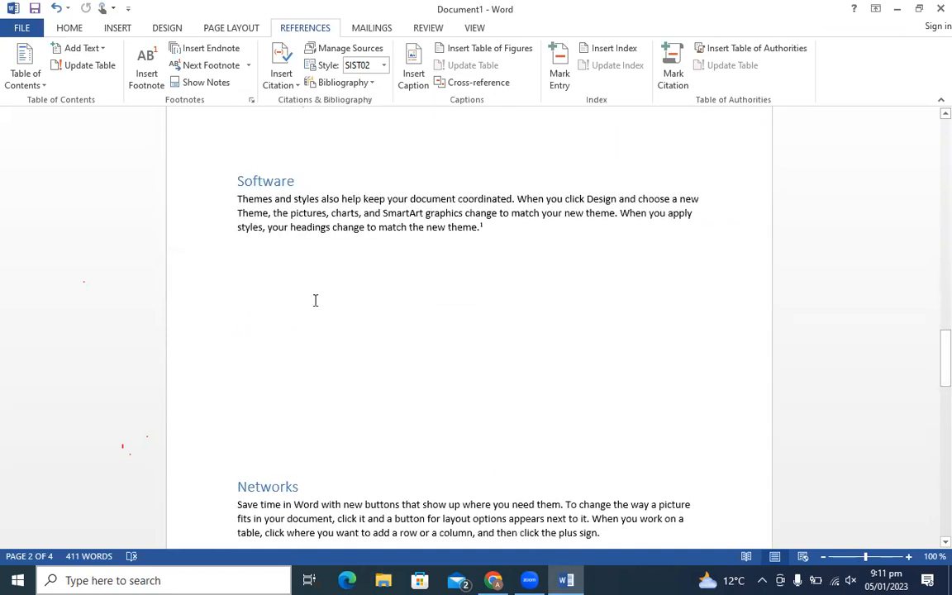
pyautogui.click(285, 304)
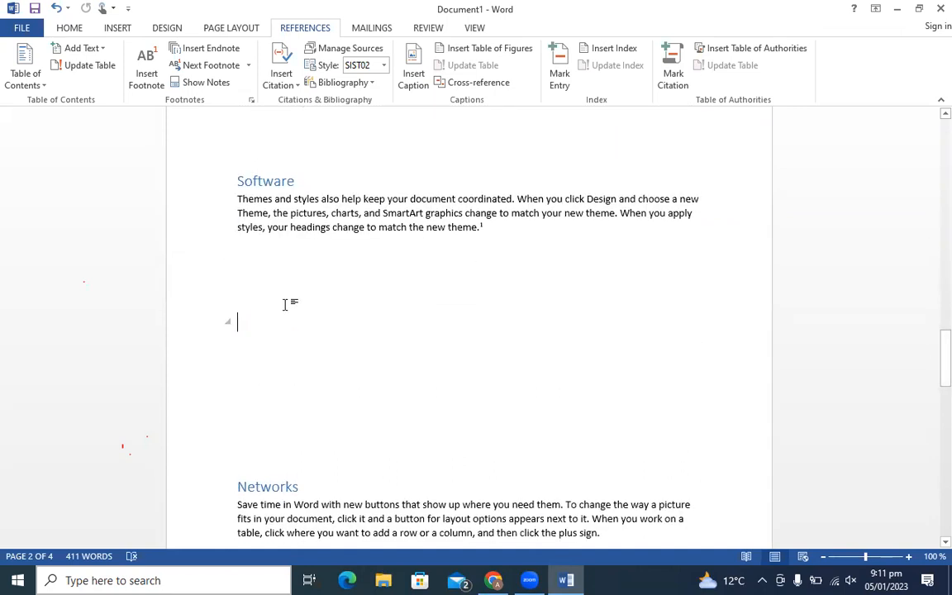
pyautogui.click(118, 30)
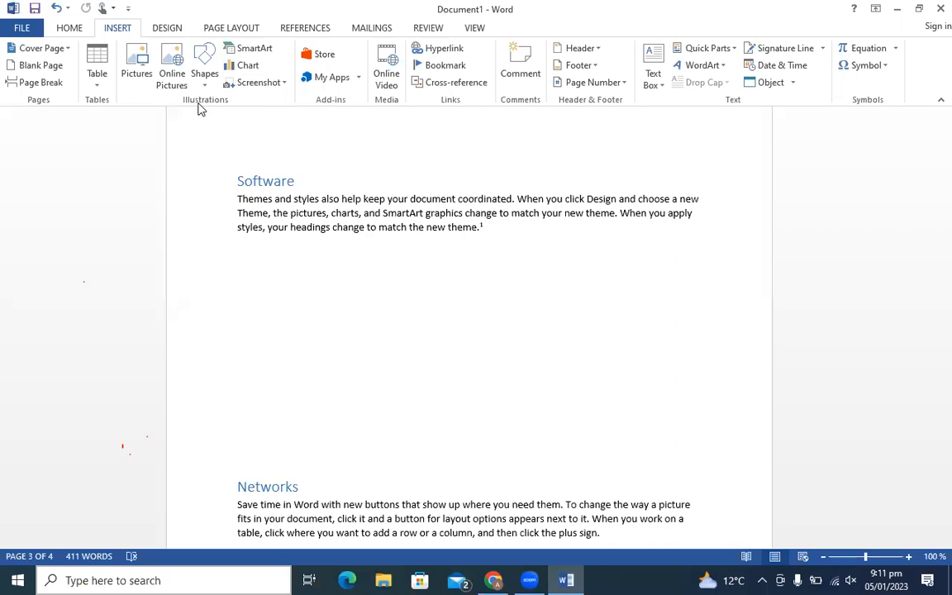
# - Draw an oval shape below the Software paragraph
pyautogui.click(208, 76)
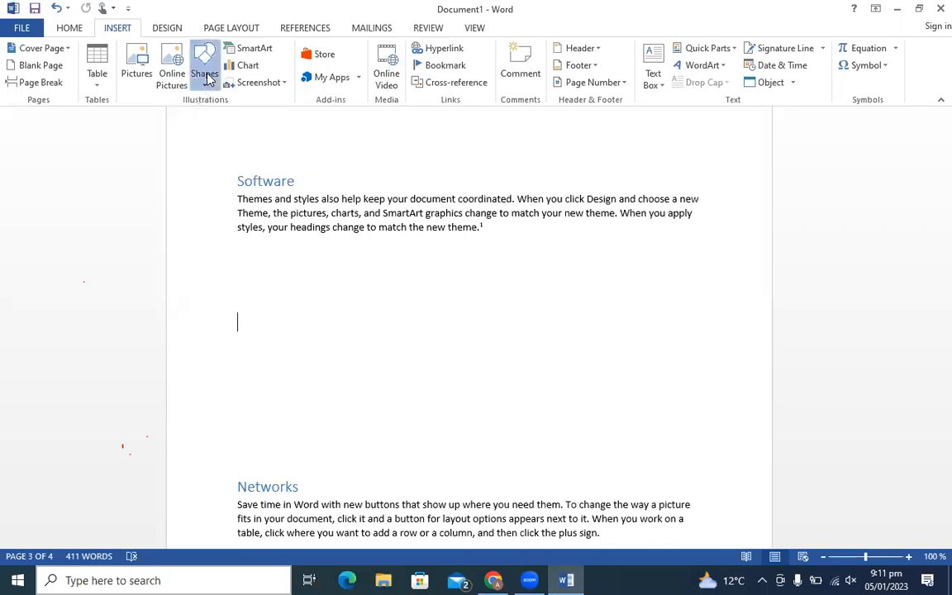
pyautogui.click(240, 151)
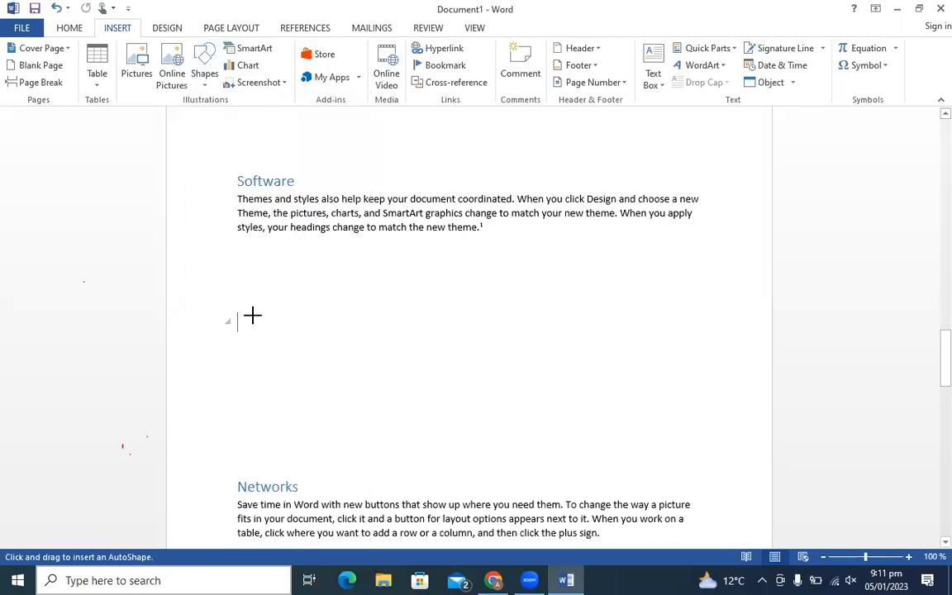
pyautogui.moveTo(250, 307); pyautogui.dragTo(382, 377)
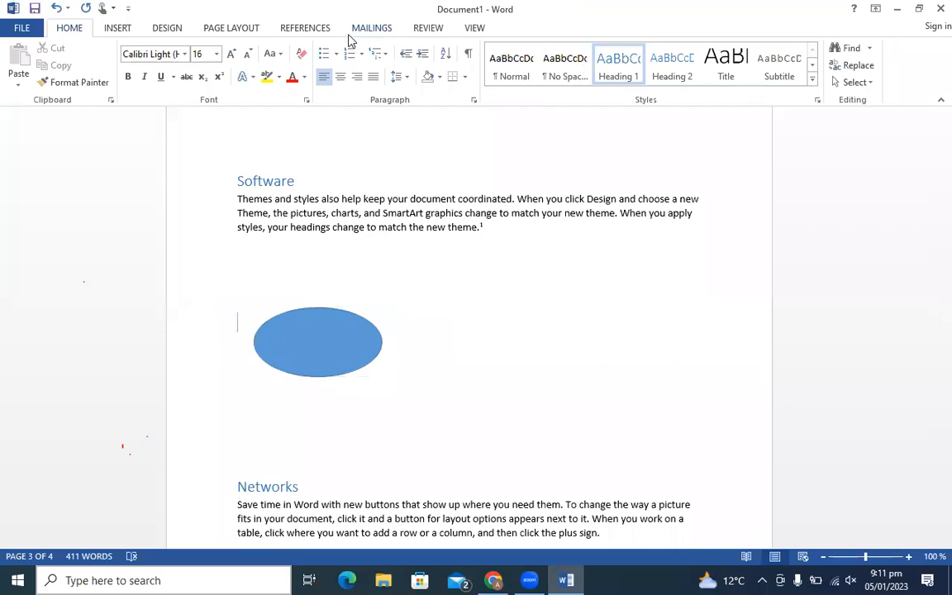
# - Give the oval the caption Figure 1
pyautogui.click(291, 27)
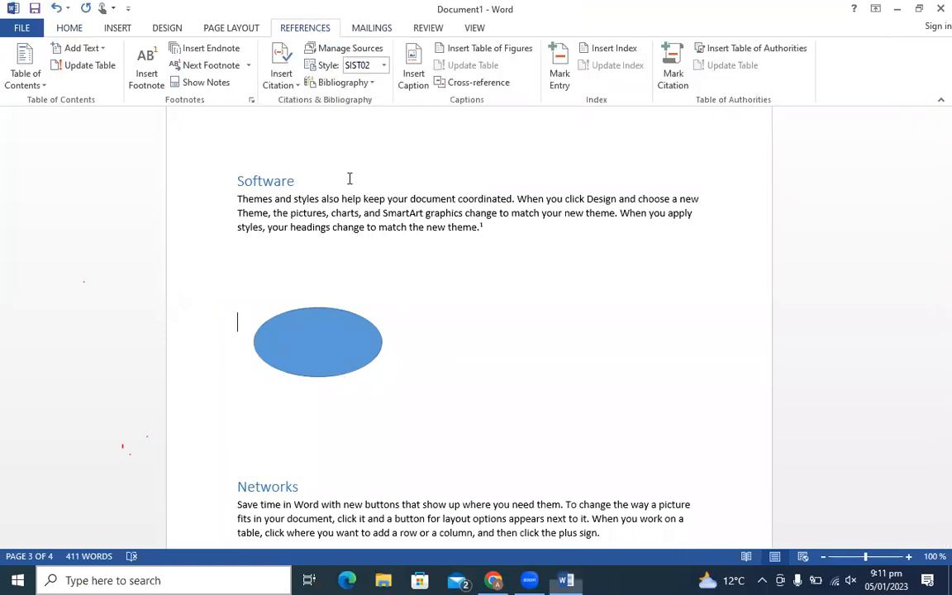
pyautogui.click(416, 80)
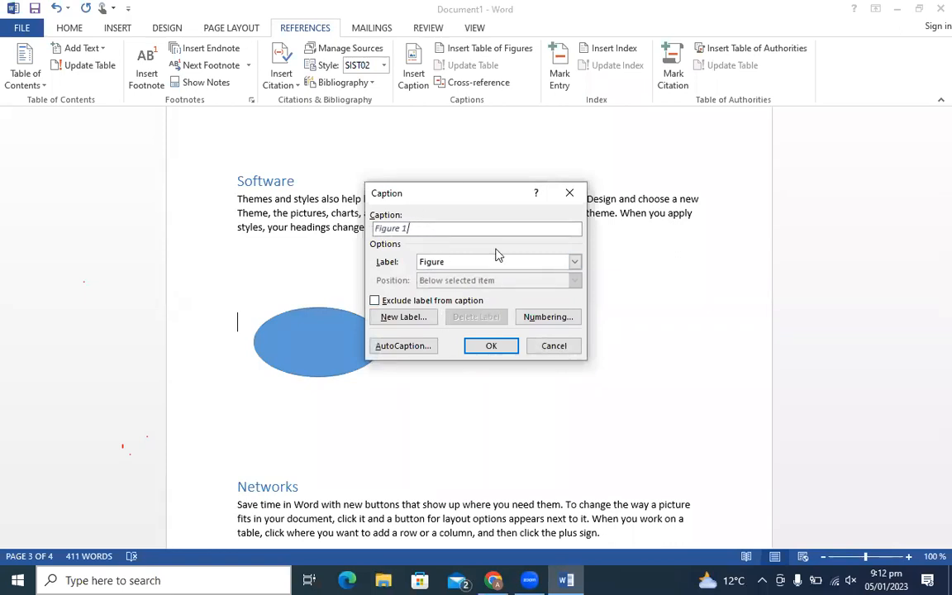
pyautogui.click(489, 349)
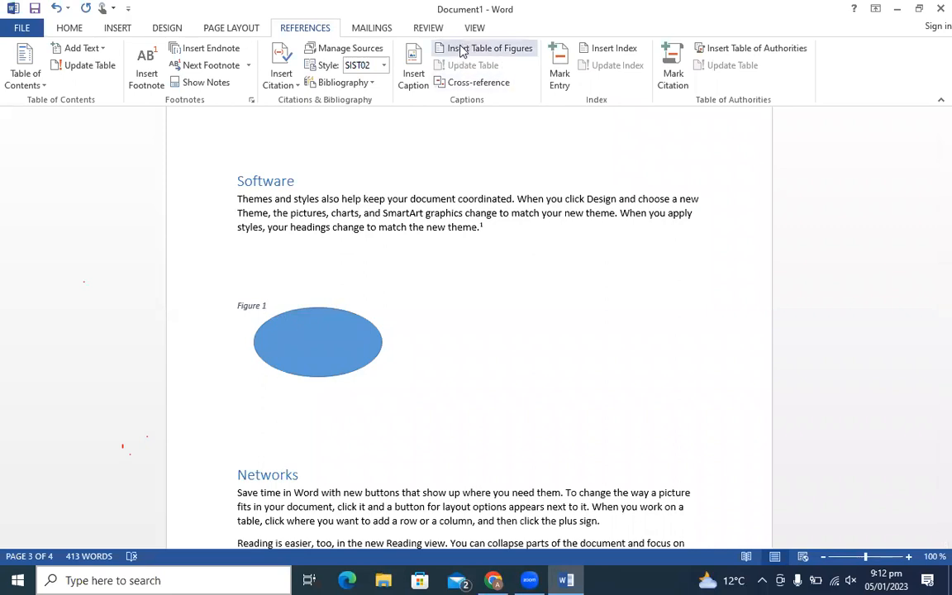
# - Draw a rounded rectangle to the right of the oval
pyautogui.click(115, 28)
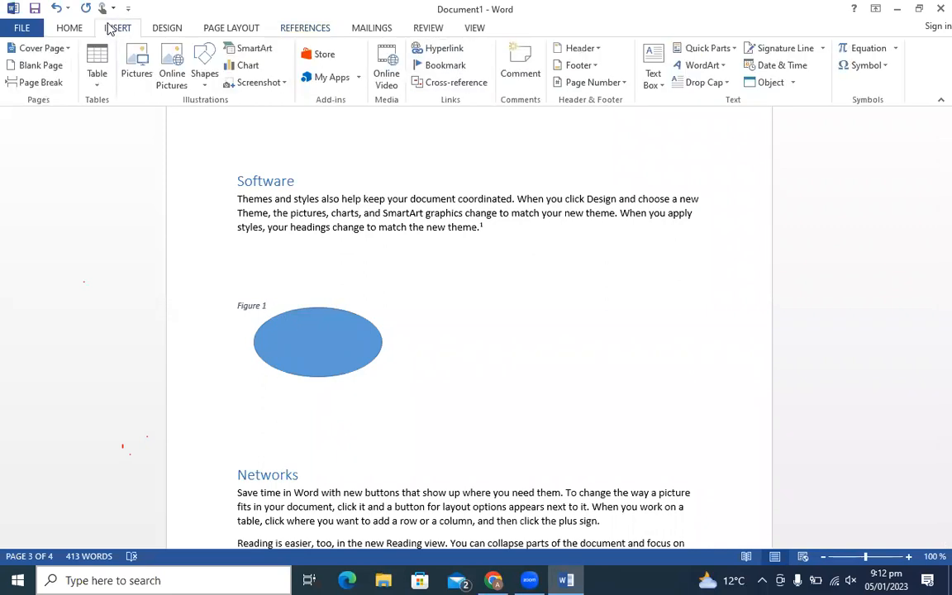
pyautogui.click(211, 68)
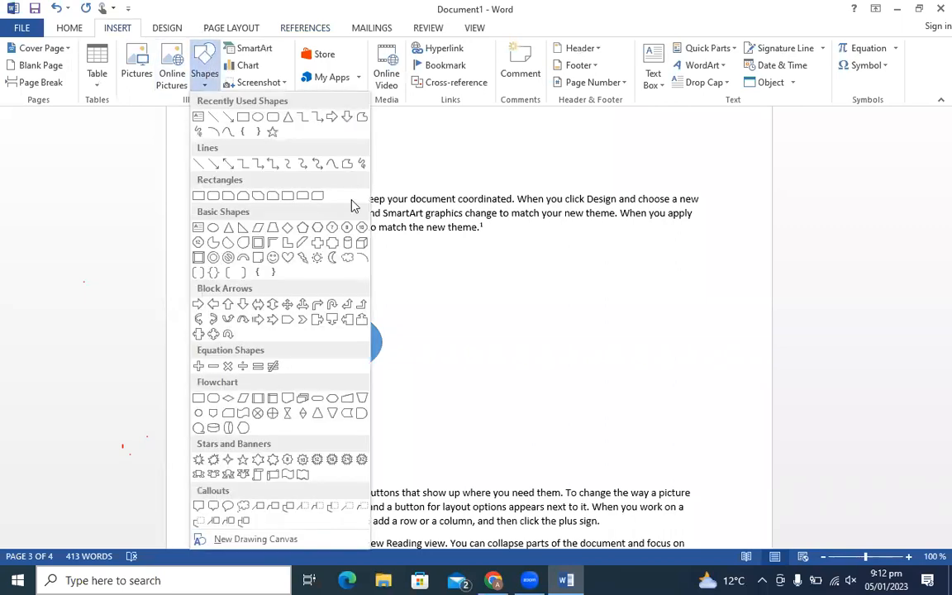
pyautogui.click(259, 116)
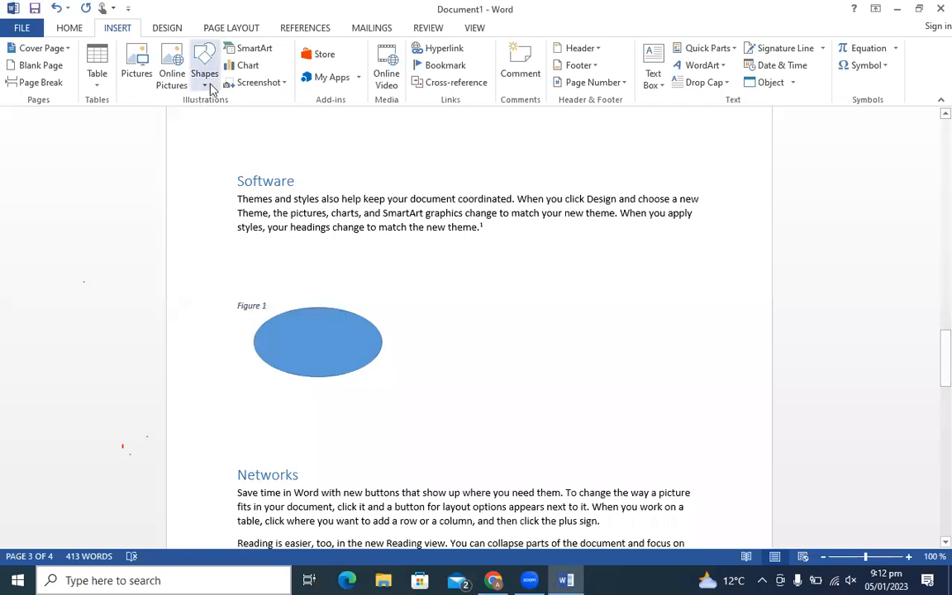
pyautogui.click(207, 82)
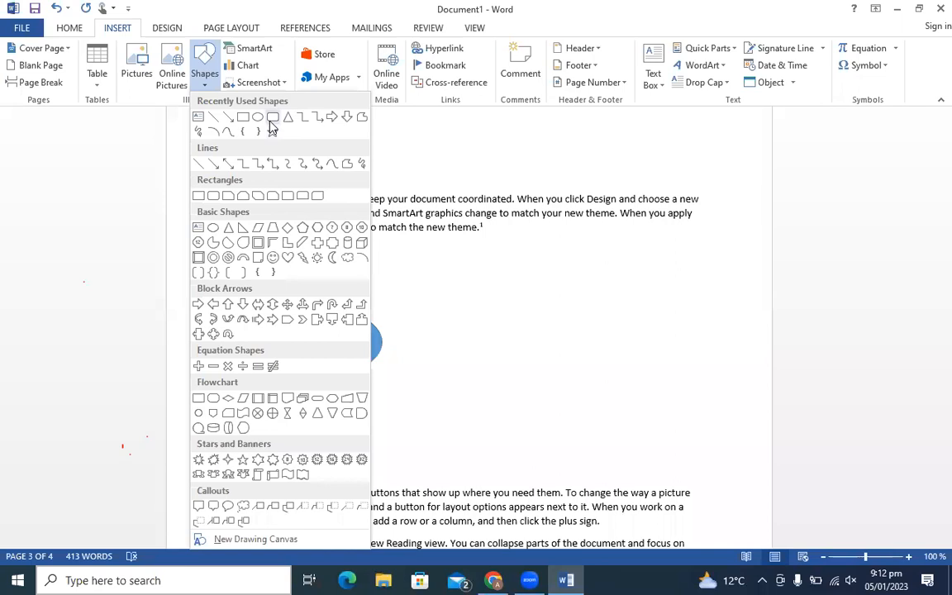
pyautogui.click(271, 121)
pyautogui.moveTo(523, 304); pyautogui.dragTo(677, 395)
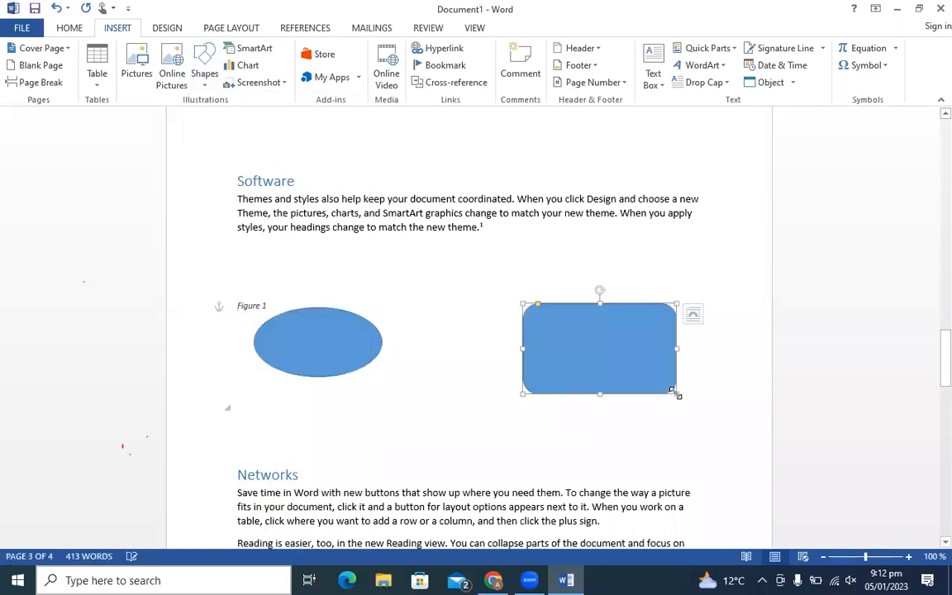
pyautogui.click(569, 273)
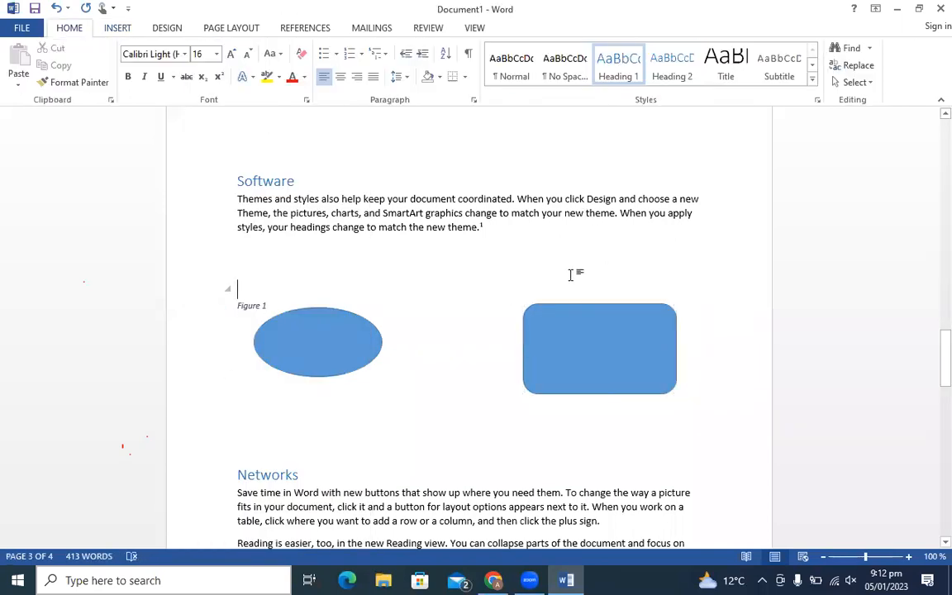
# - Insert a Figure 2 caption, keeping Figure as the label
pyautogui.click(310, 25)
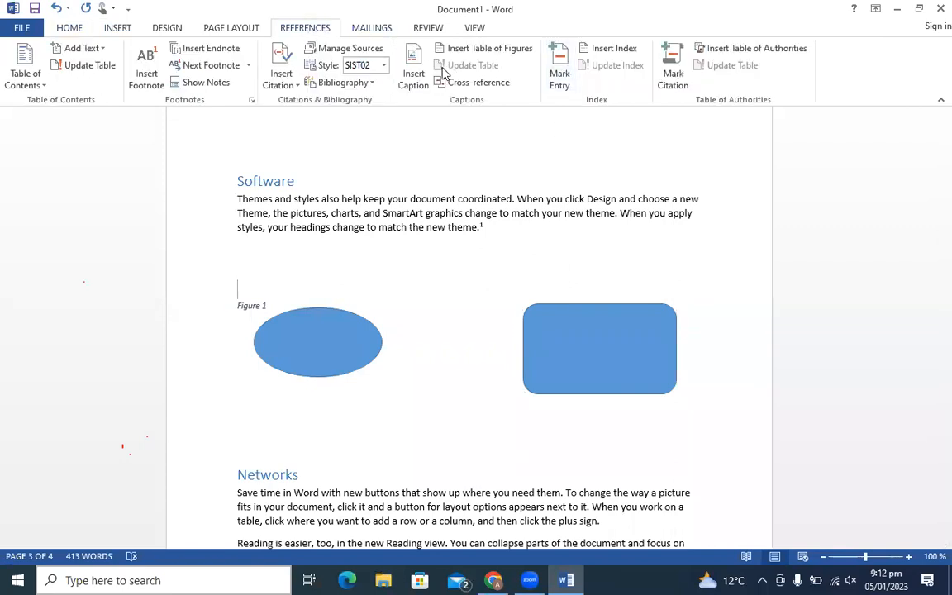
pyautogui.click(413, 75)
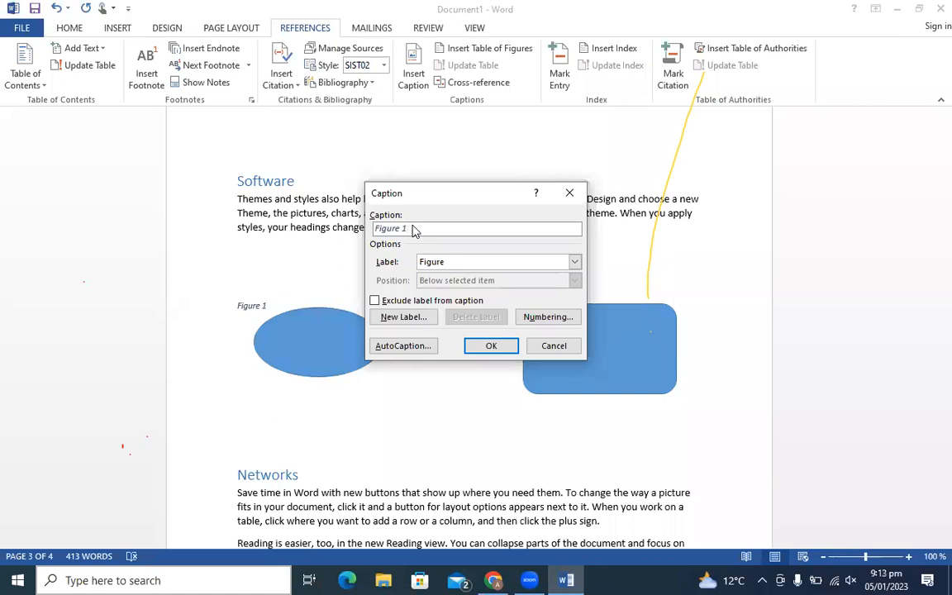
pyautogui.click(452, 264)
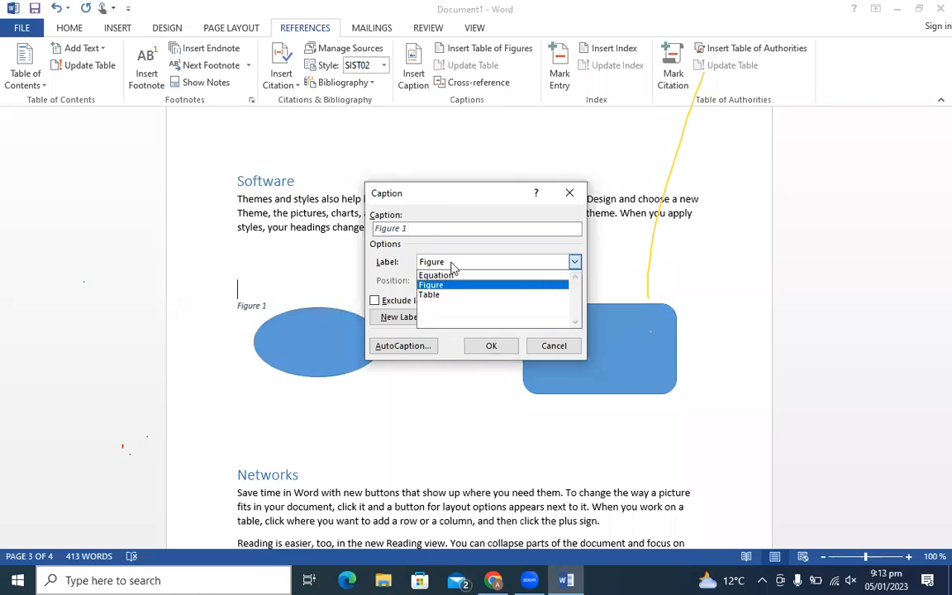
pyautogui.click(449, 264)
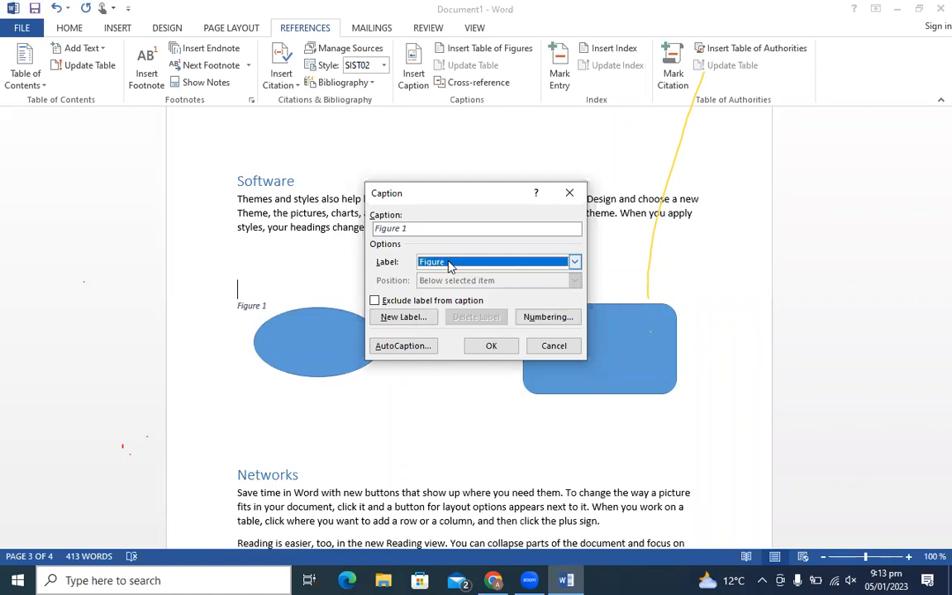
pyautogui.click(450, 266)
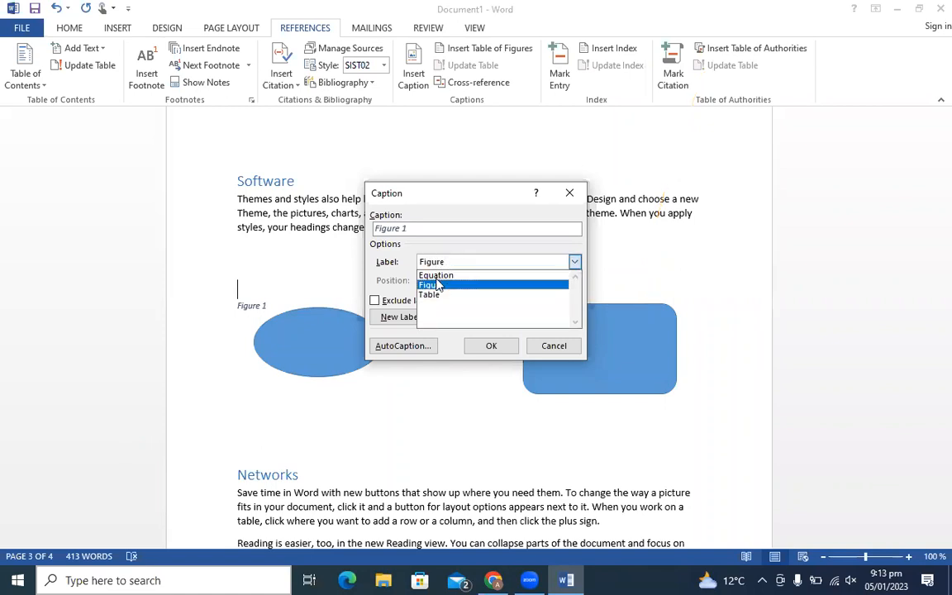
pyautogui.click(438, 284)
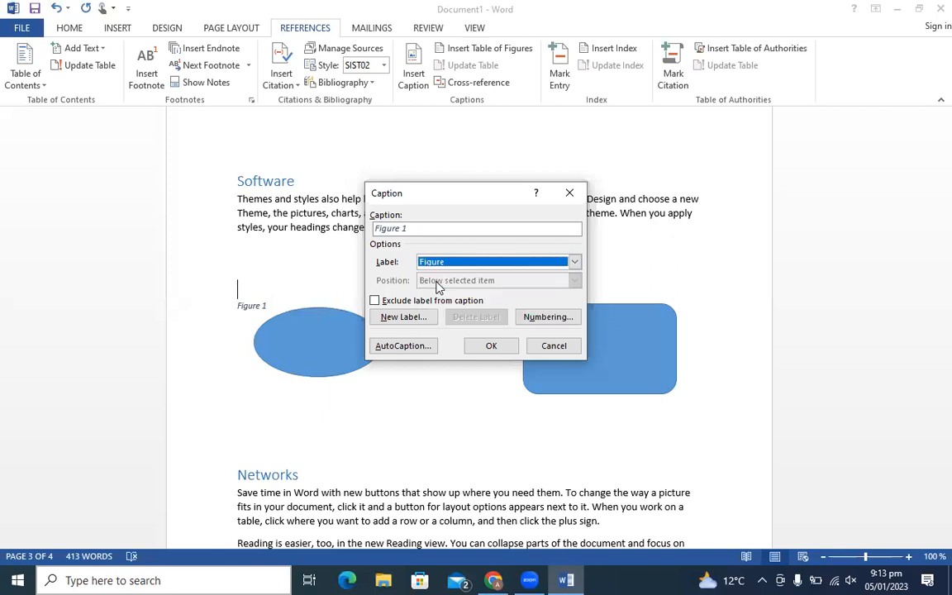
pyautogui.click(485, 347)
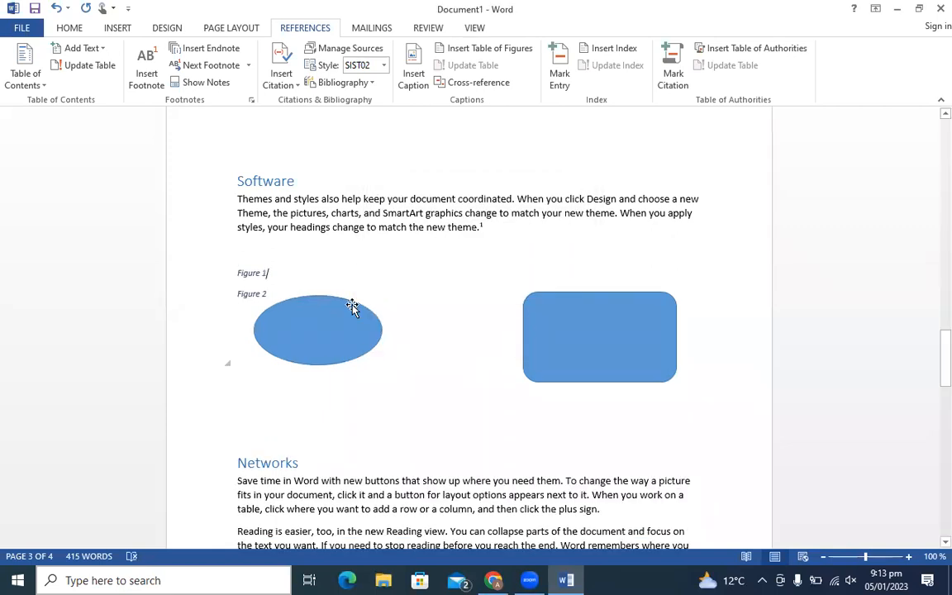
# - Move the ellipse up beside the captions and the rounded rectangle beneath it on the left
pyautogui.moveTo(266, 294); pyautogui.dragTo(238, 294)
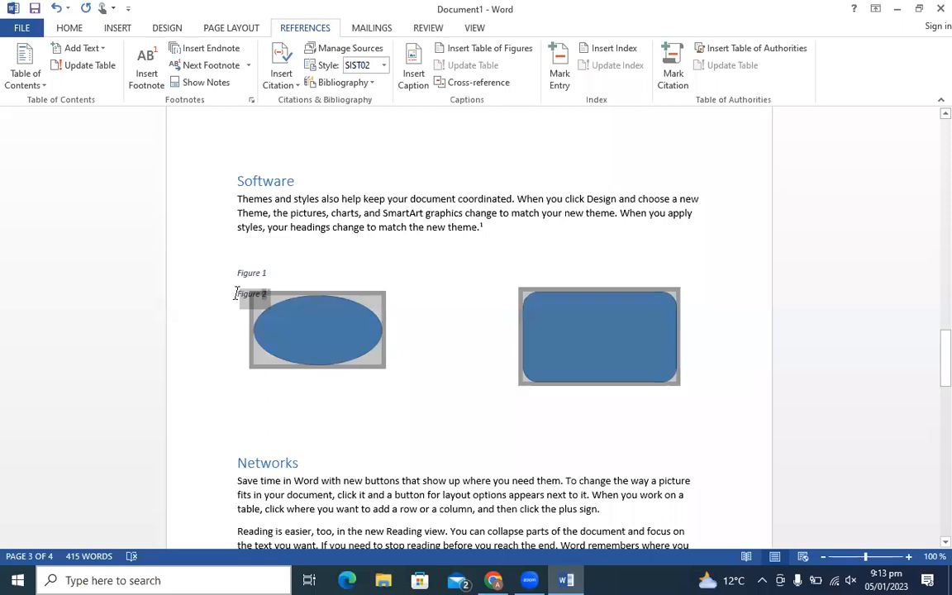
pyautogui.click(219, 328)
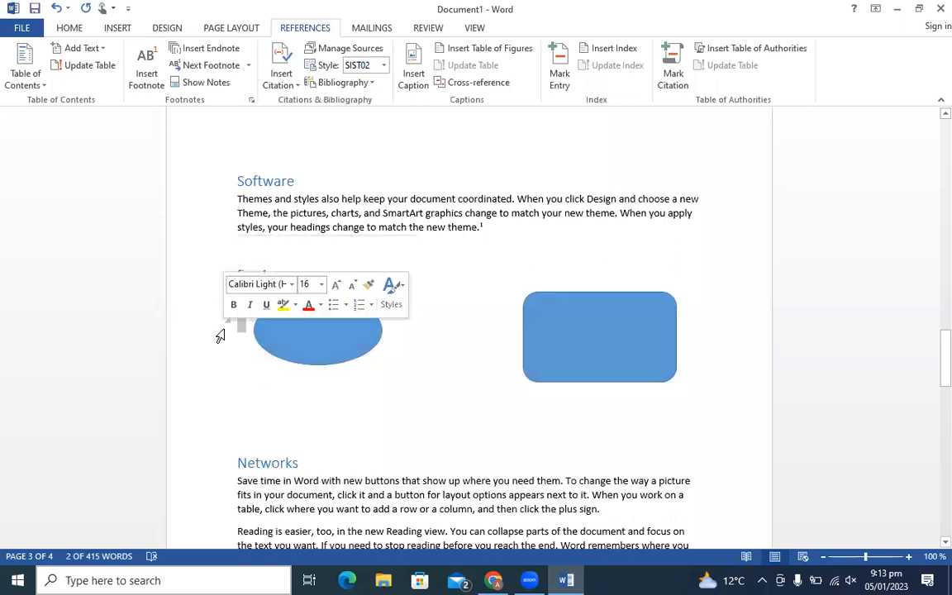
pyautogui.click(303, 419)
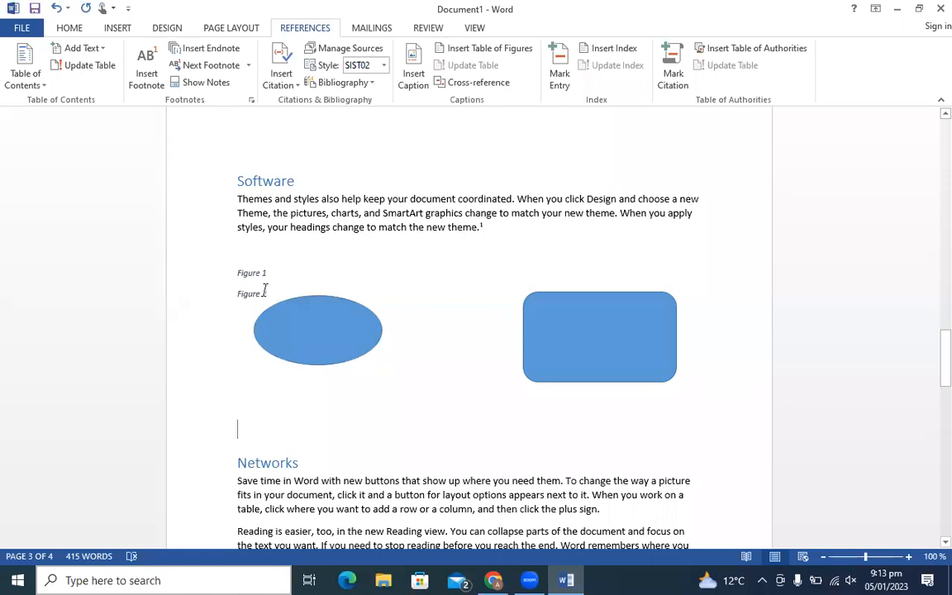
pyautogui.click(300, 330)
pyautogui.moveTo(299, 330); pyautogui.dragTo(329, 266)
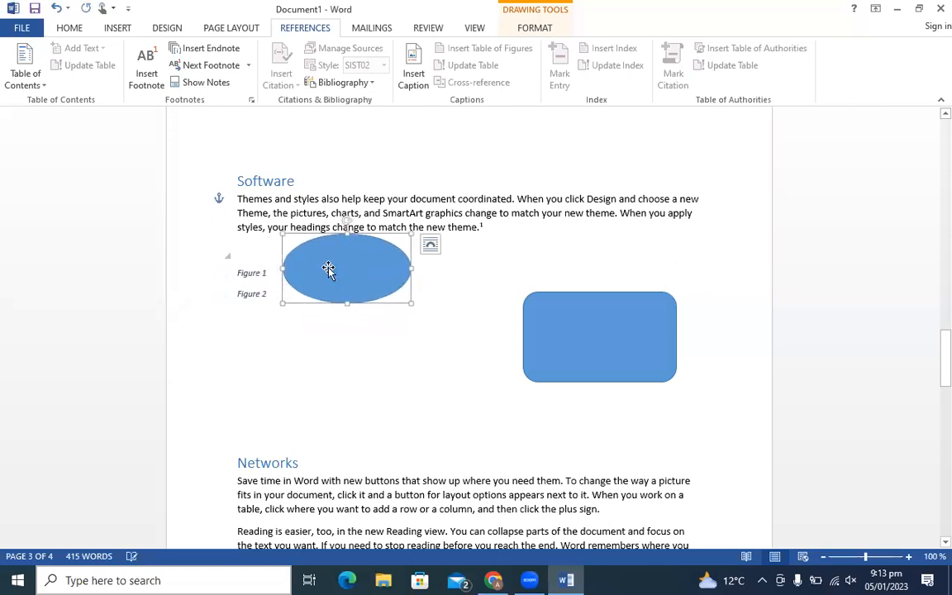
pyautogui.moveTo(602, 339); pyautogui.dragTo(290, 367)
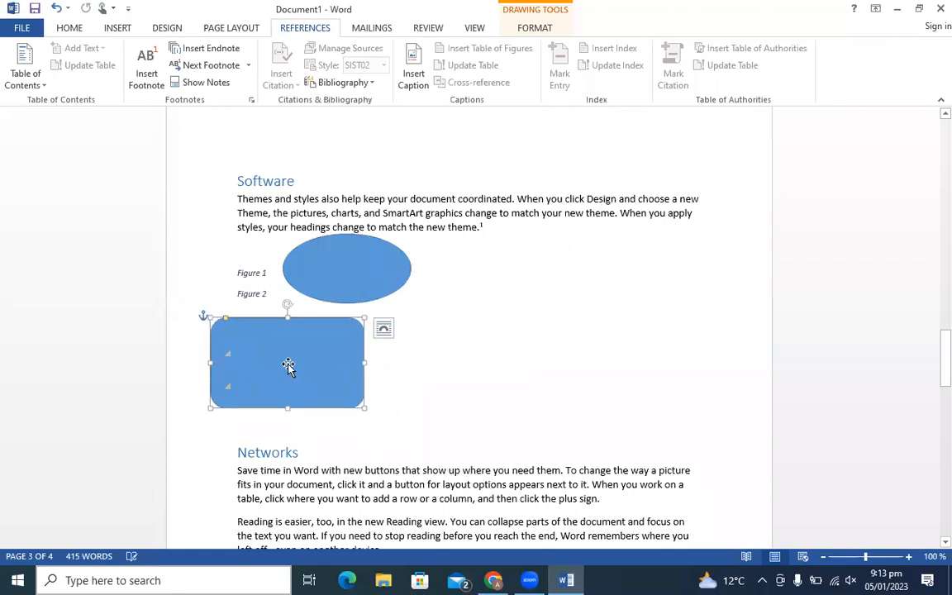
pyautogui.click(459, 373)
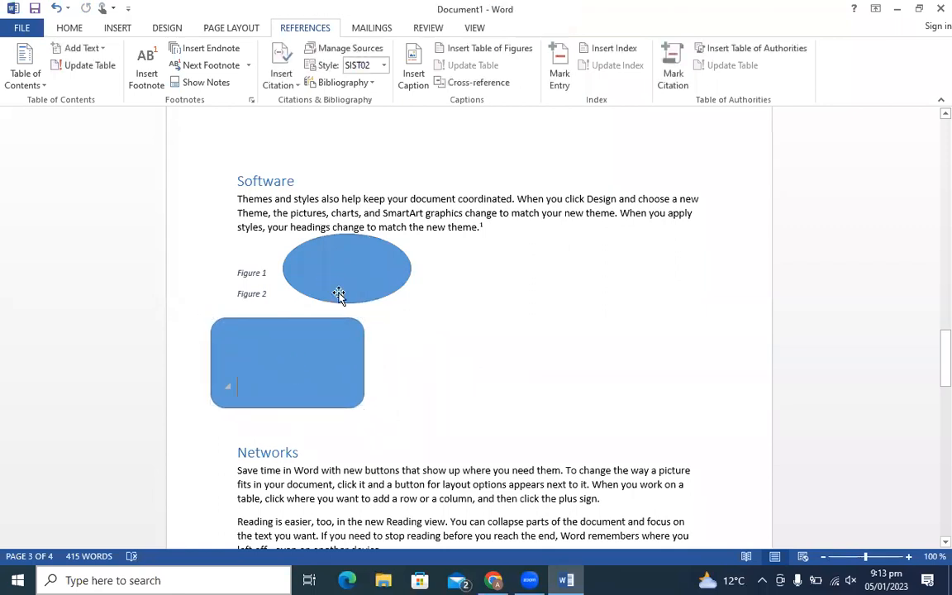
# - Insert a table of figures listing Figure 1 and 2, then move the rounded rectangle beside the ellipse
pyautogui.click(473, 50)
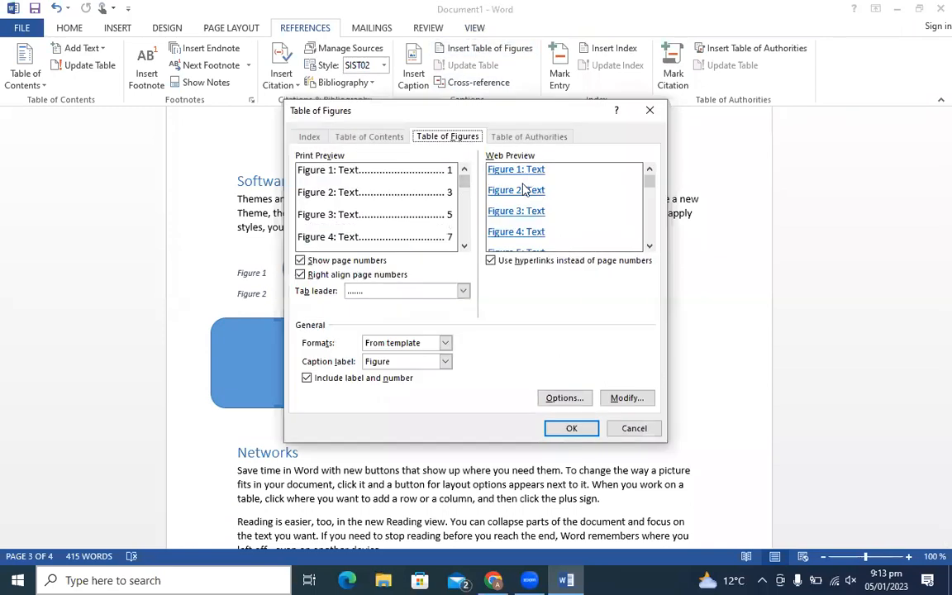
pyautogui.click(573, 427)
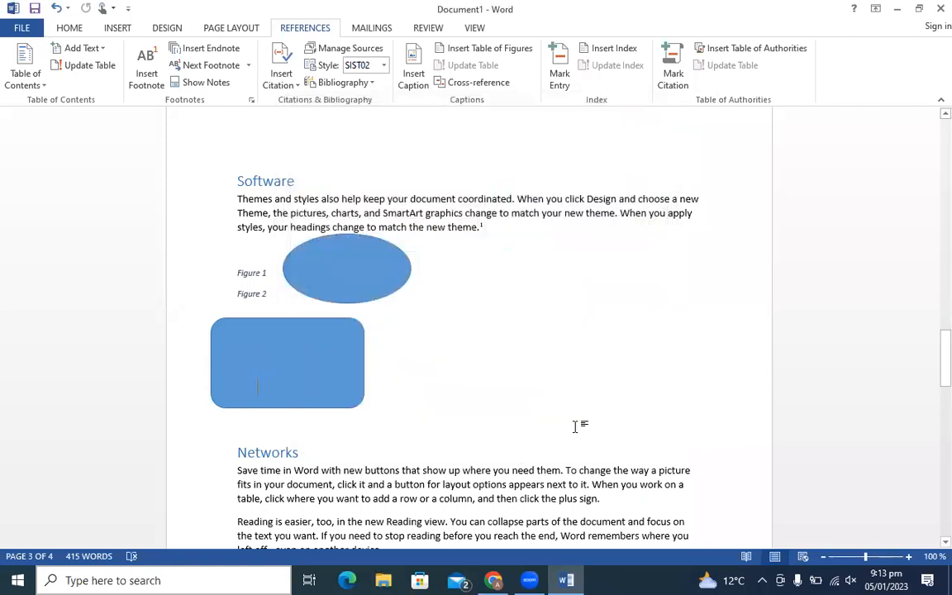
pyautogui.moveTo(307, 376); pyautogui.dragTo(605, 276)
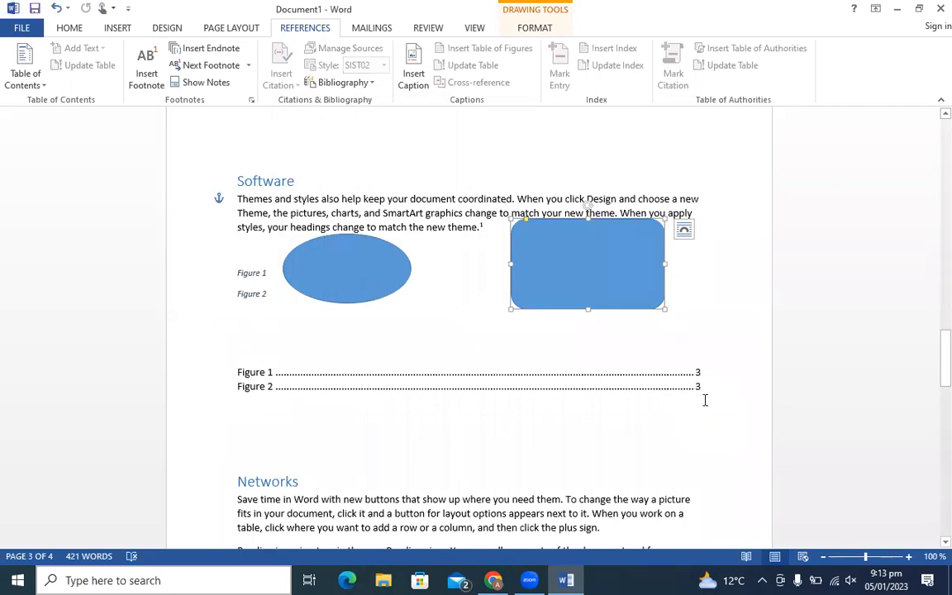
pyautogui.moveTo(550, 290); pyautogui.dragTo(551, 313)
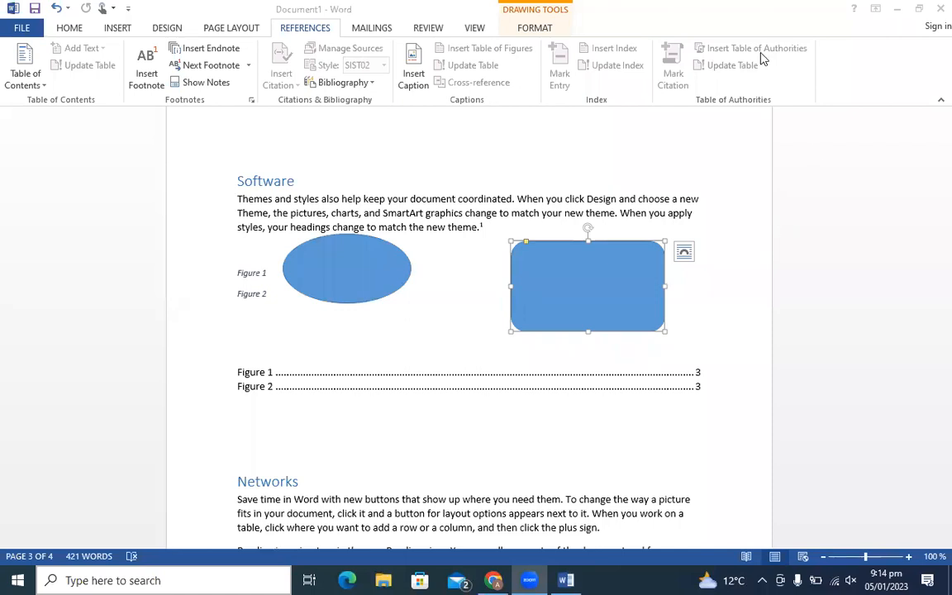
# - Delete the rounded rectangle and the ellipse from the page
pyautogui.click(480, 284)
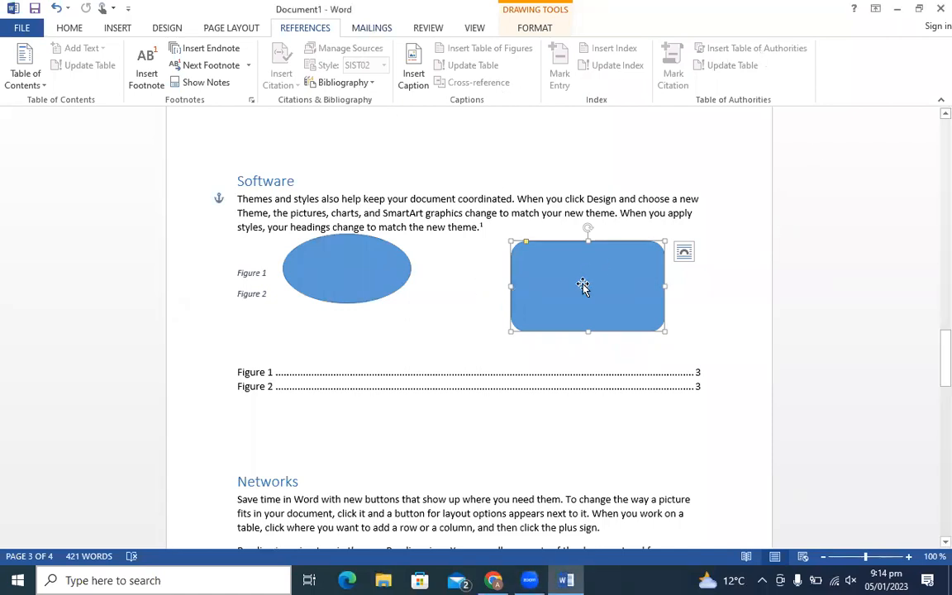
pyautogui.press('Delete')
pyautogui.click(330, 271)
pyautogui.press('Delete')
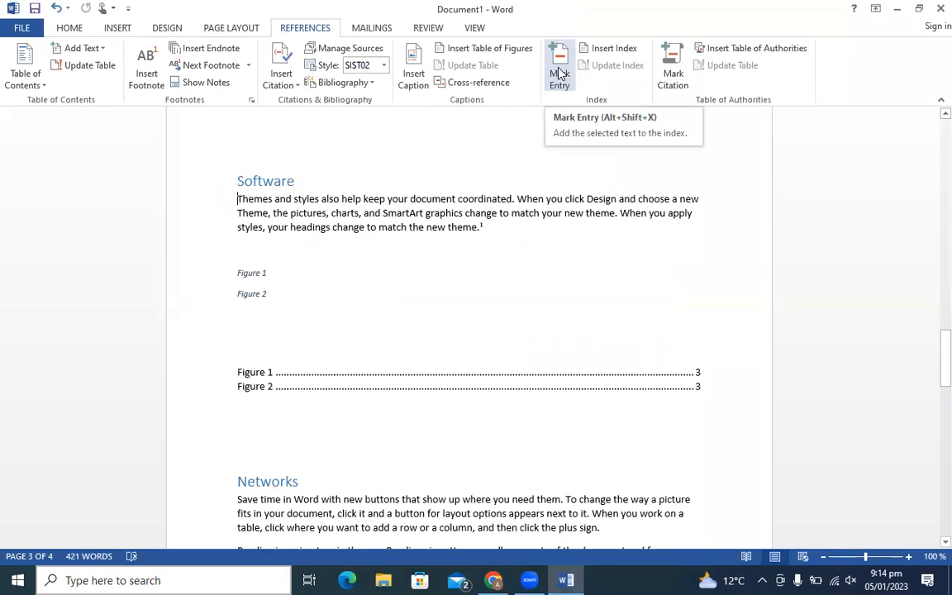
# - Check the Insert Index settings without changes, then start the Mark Index Entry dialog
pyautogui.click(597, 49)
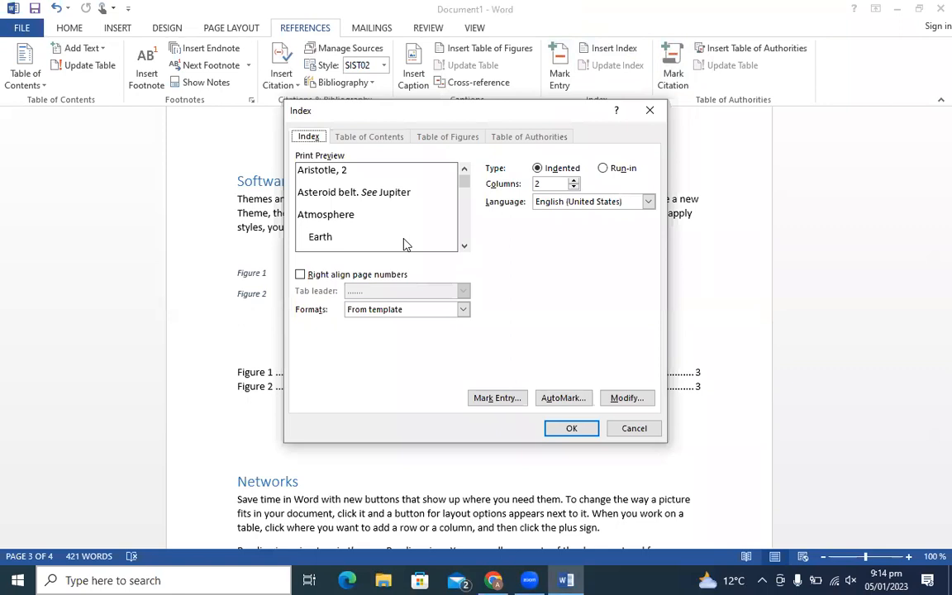
pyautogui.click(649, 110)
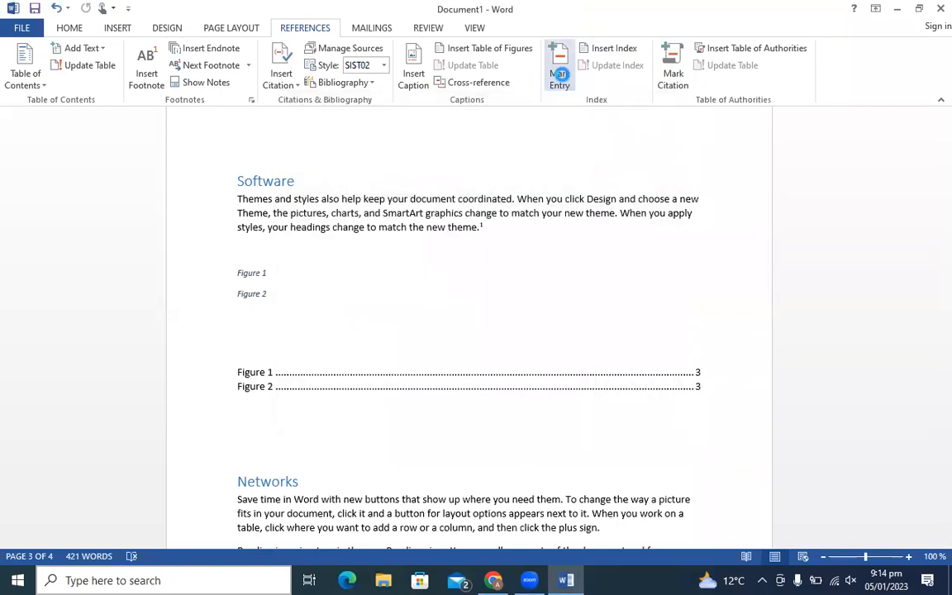
pyautogui.click(562, 79)
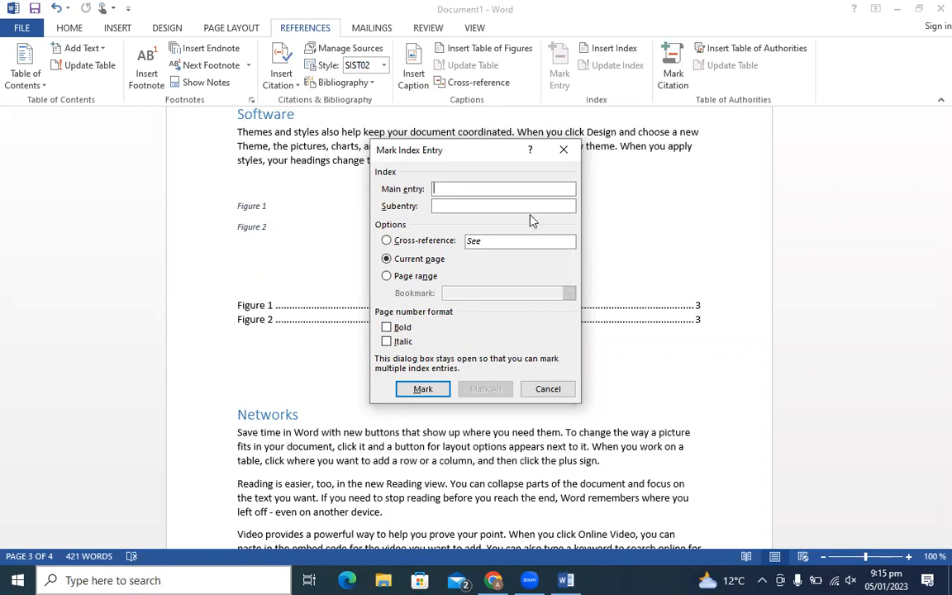
# - Close the Mark Index Entry dialog without marking an entry and bring up the Mailings tools
pyautogui.click(564, 152)
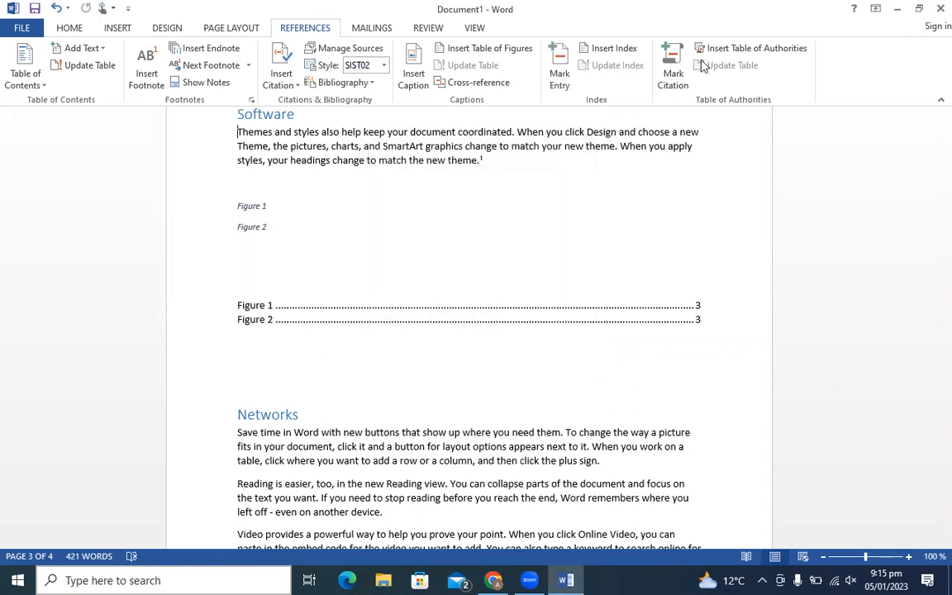
pyautogui.click(372, 29)
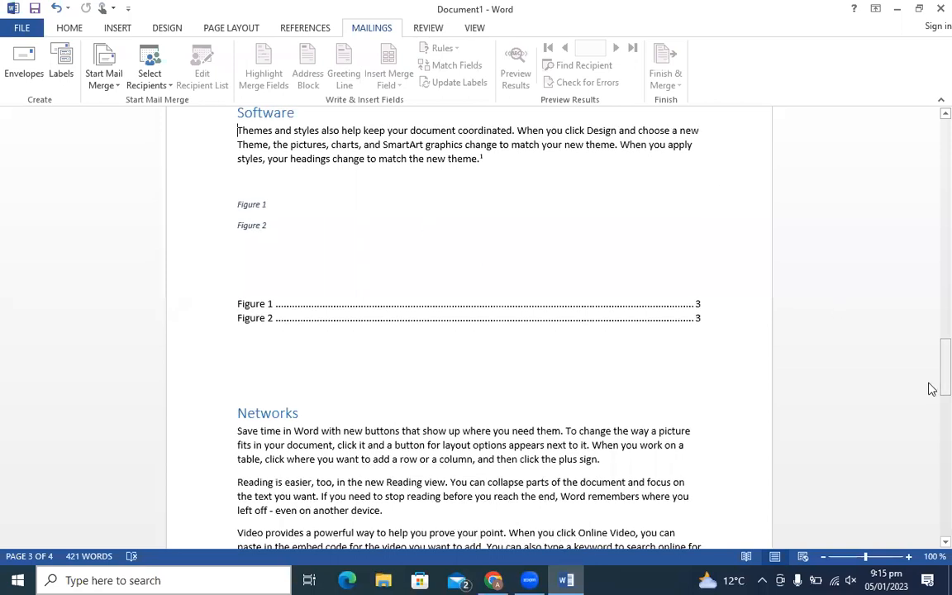
# - Scroll up to the blank first page of the document
pyautogui.moveTo(929, 378); pyautogui.dragTo(929, 115)
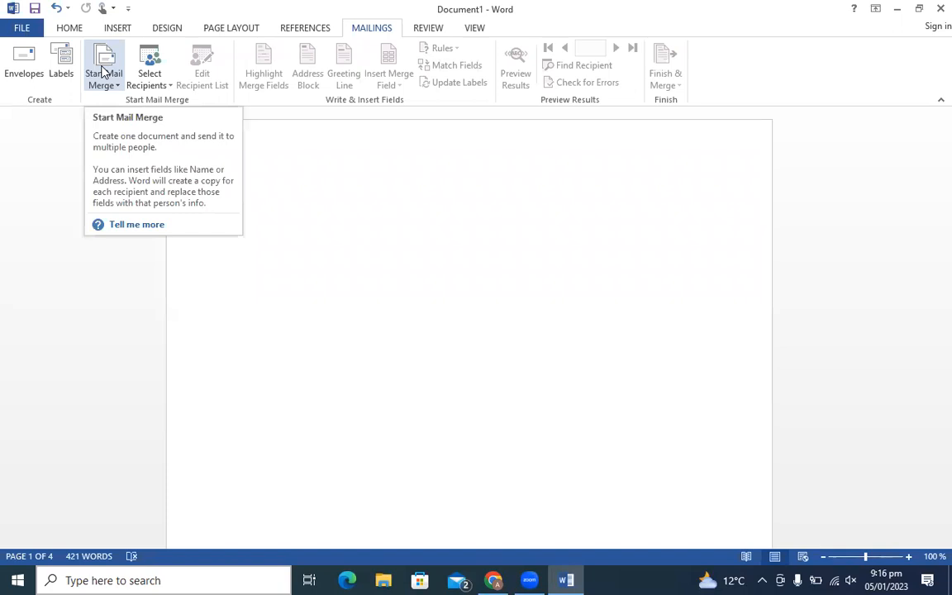
pyautogui.click(165, 89)
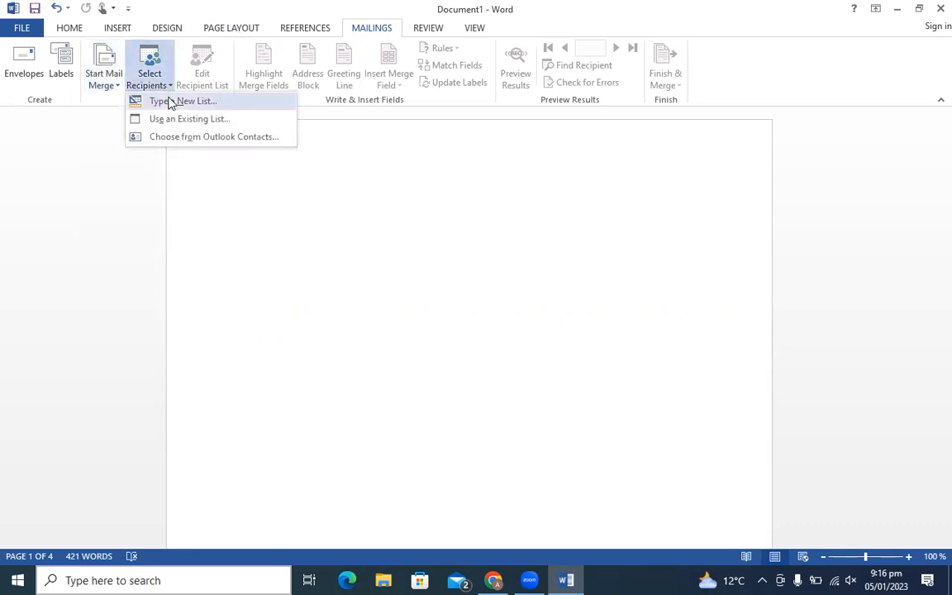
pyautogui.click(170, 101)
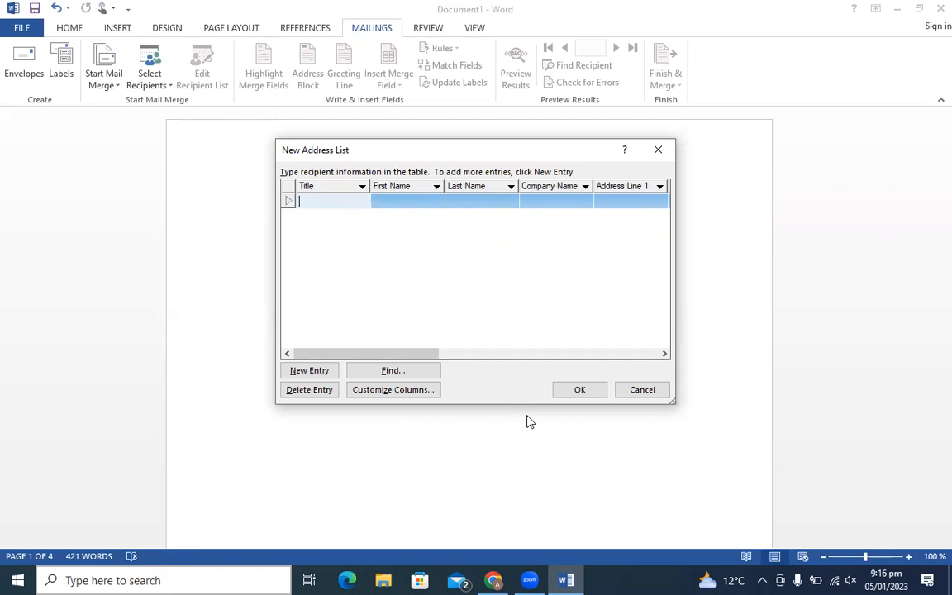
pyautogui.click(658, 148)
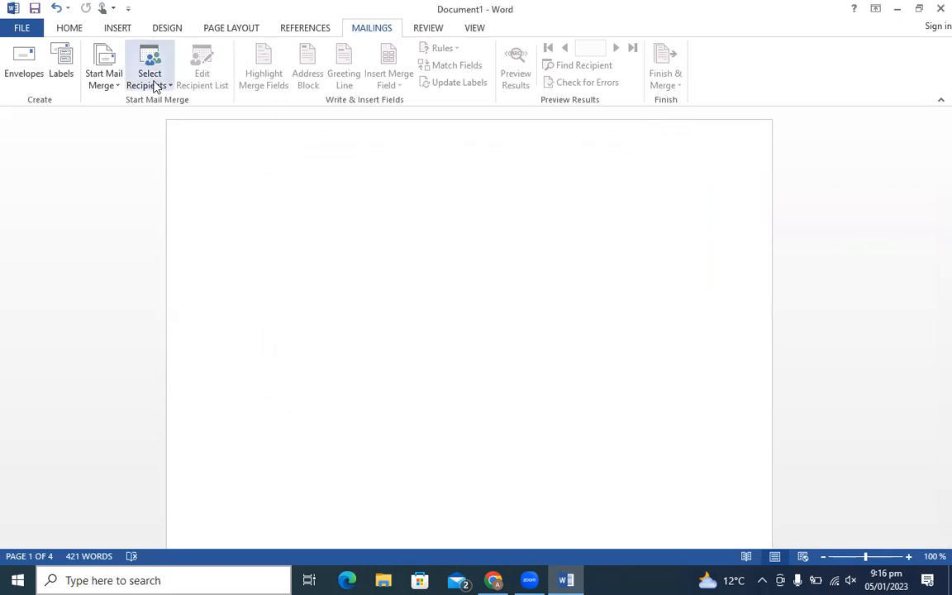
pyautogui.click(116, 80)
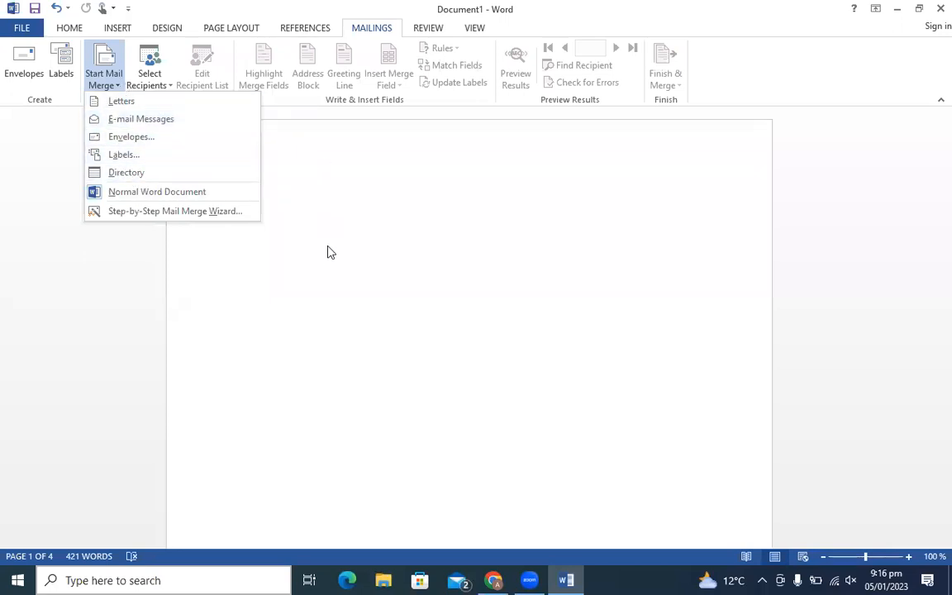
pyautogui.click(400, 231)
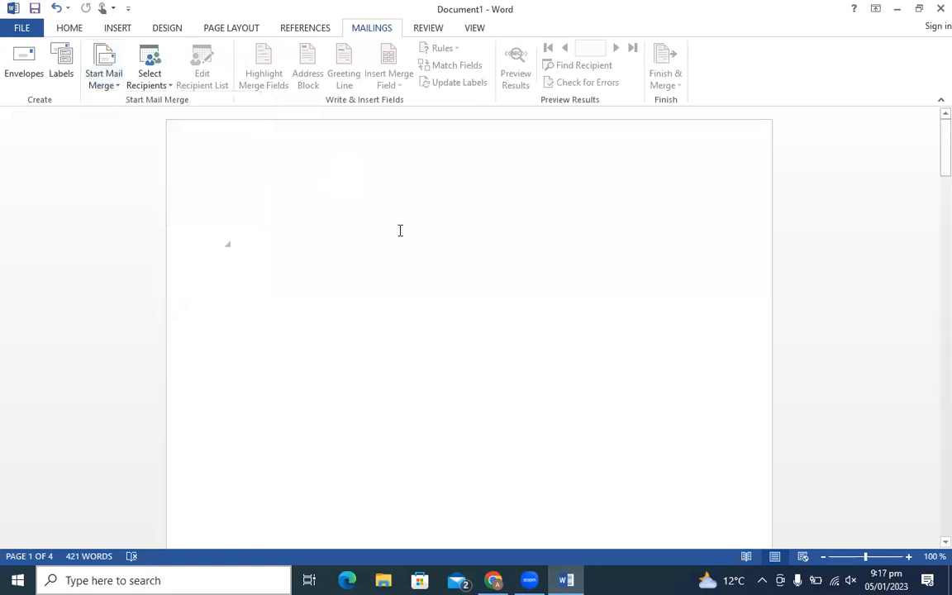
pyautogui.click(14, 57)
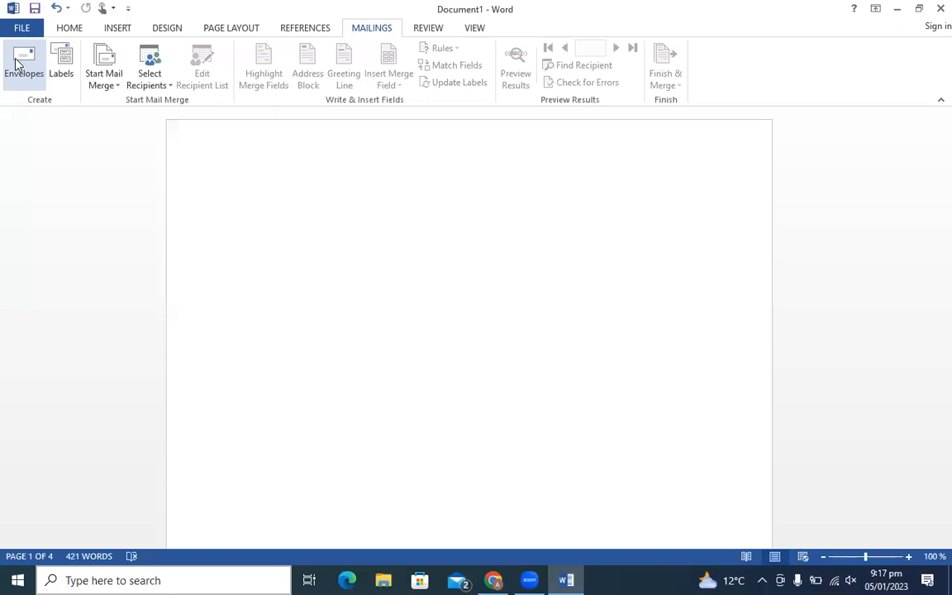
# - In the envelope settings, enter the recipient's e-mail address as the first delivery address line
pyautogui.click(15, 62)
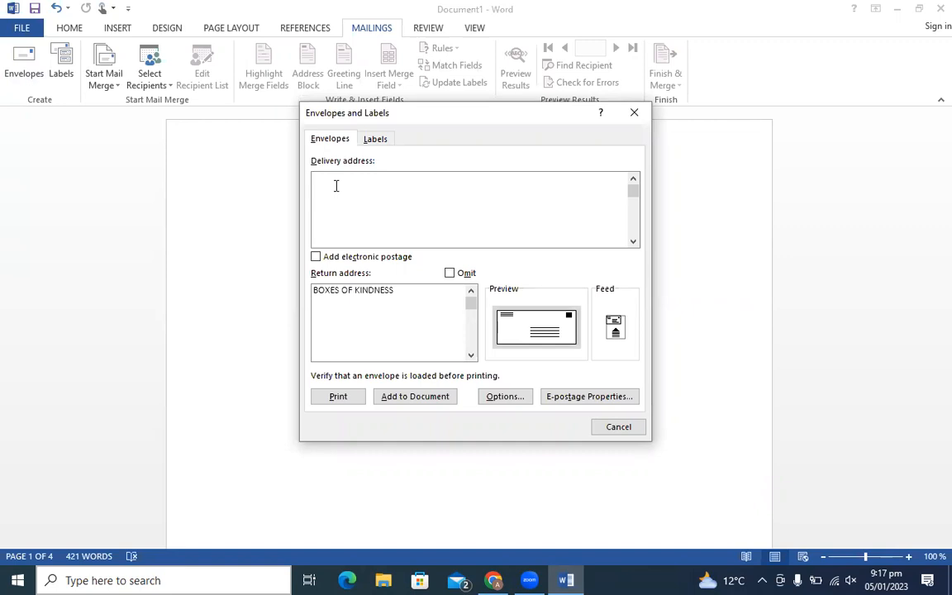
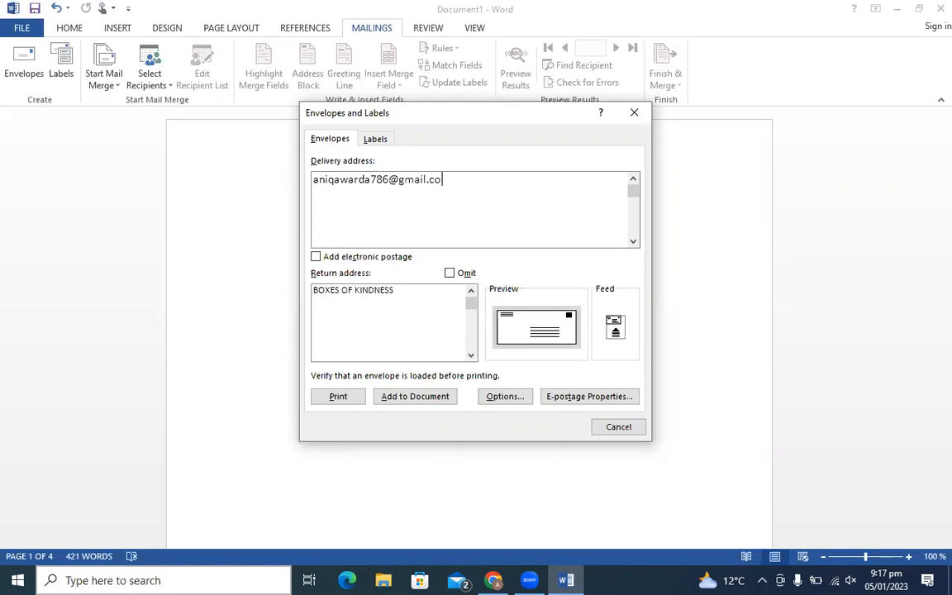
# - Add the recipient's name, city, country and phone number as separate delivery address lines
pyautogui.press('Return')
pyautogui.write('aniqa')
pyautogui.press('Return')
pyautogui.write('mulk')
pyautogui.press('BackSpace')
pyautogui.write('tan')
pyautogui.press('Return')
pyautogui.write('pakistan')
pyautogui.press('Return')
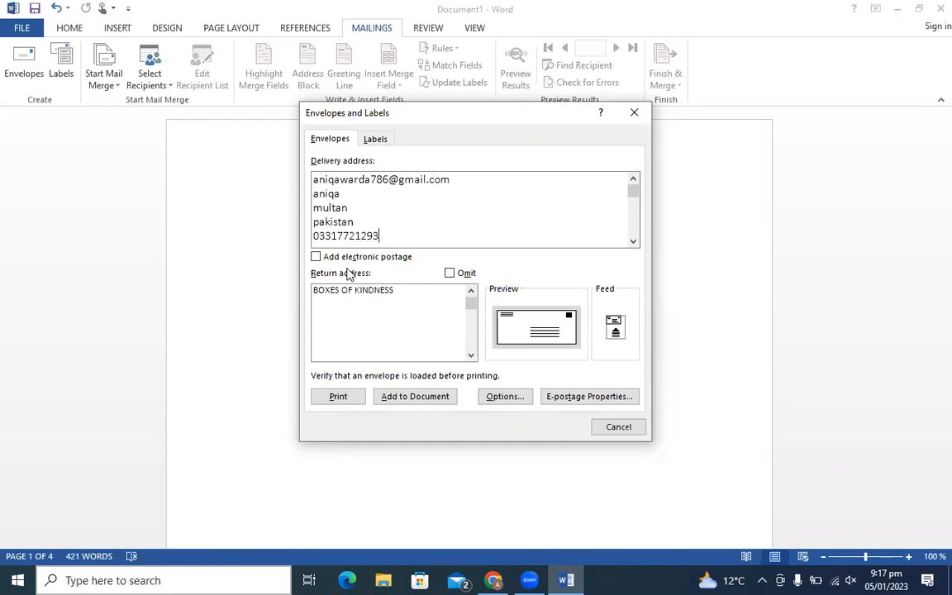
pyautogui.click(400, 291)
# - Add the envelope with return address BOXES OF KINDNESS to the start of the document
pyautogui.click(416, 397)
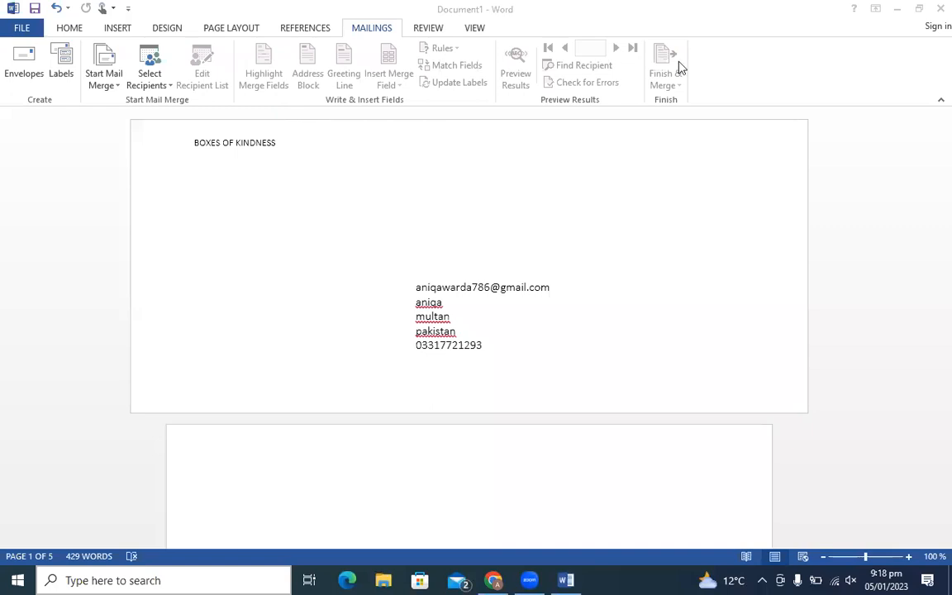
pyautogui.click(426, 28)
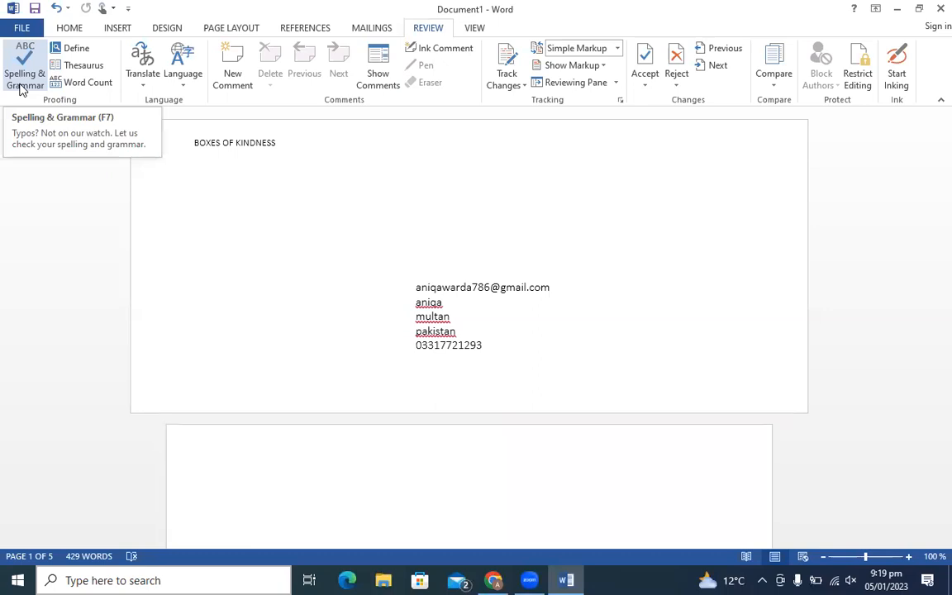
# - Open the Thesaurus pane and attach an empty comment to the envelope's phone number line
pyautogui.click(73, 68)
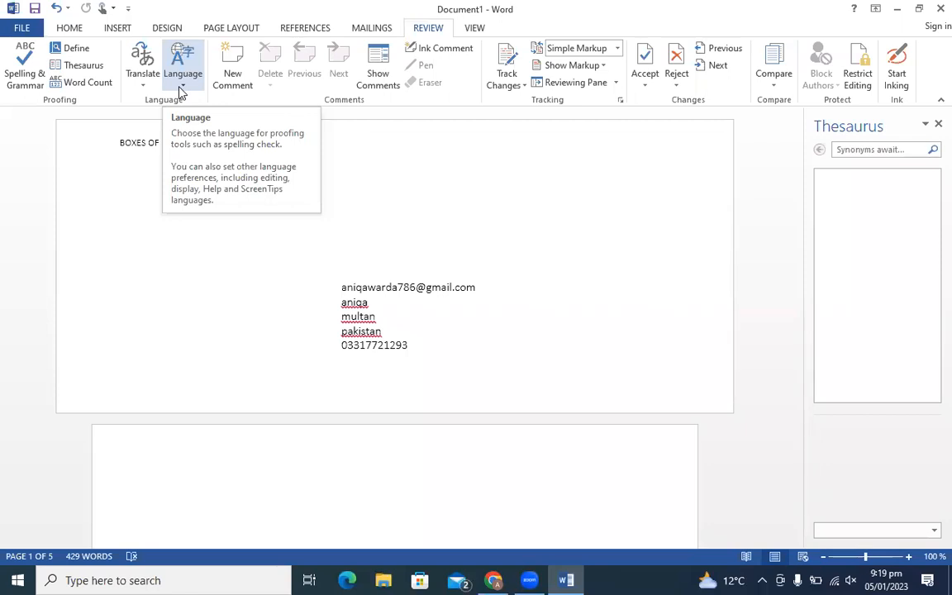
pyautogui.click(233, 72)
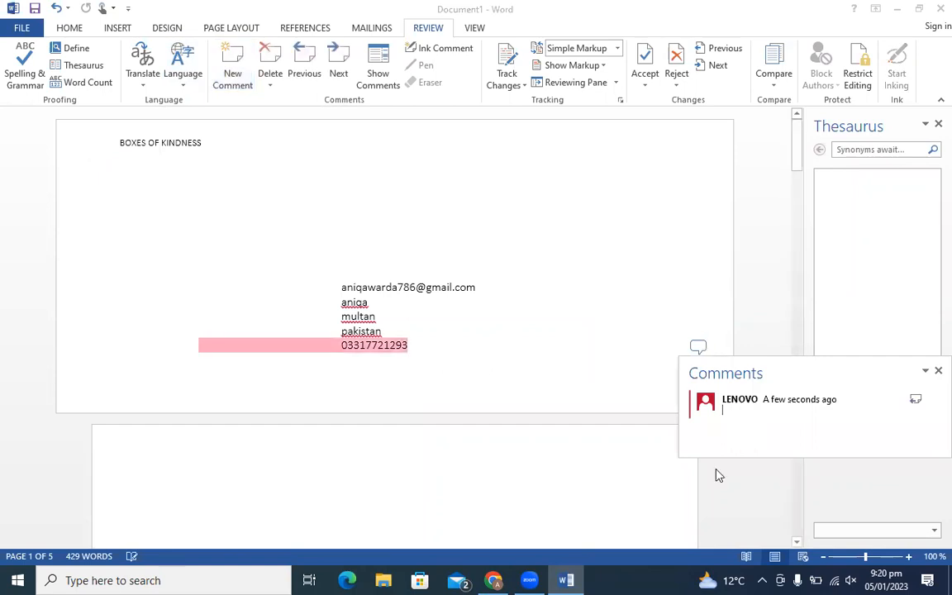
pyautogui.click(936, 372)
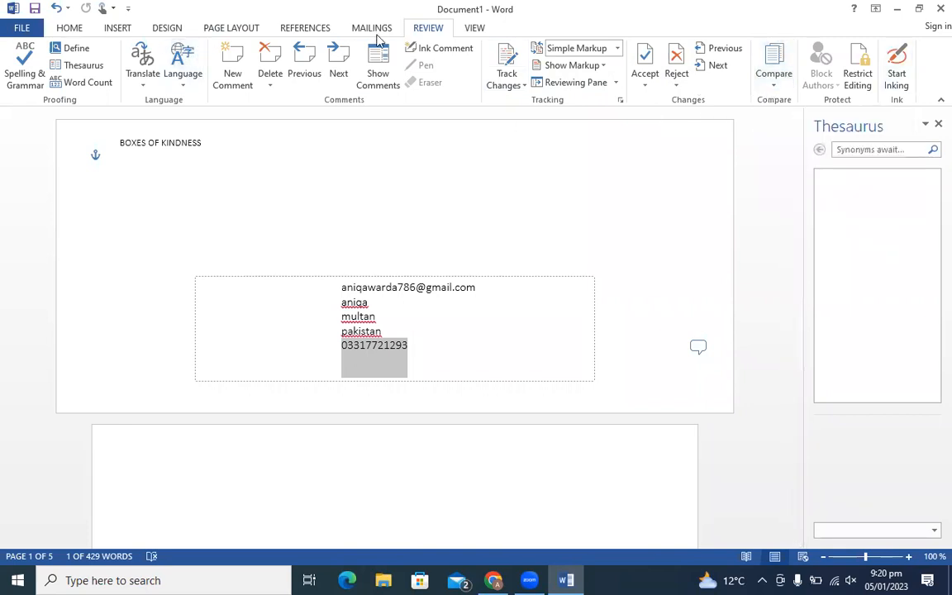
pyautogui.click(473, 31)
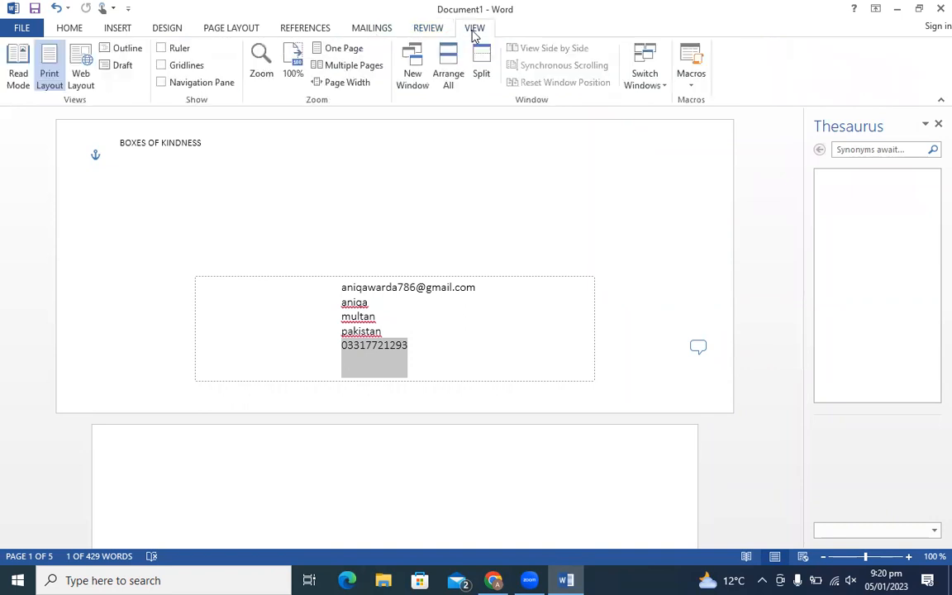
# - Delete the BOXES OF KINDNESS return address from the envelope, then close the document
pyautogui.click(532, 579)
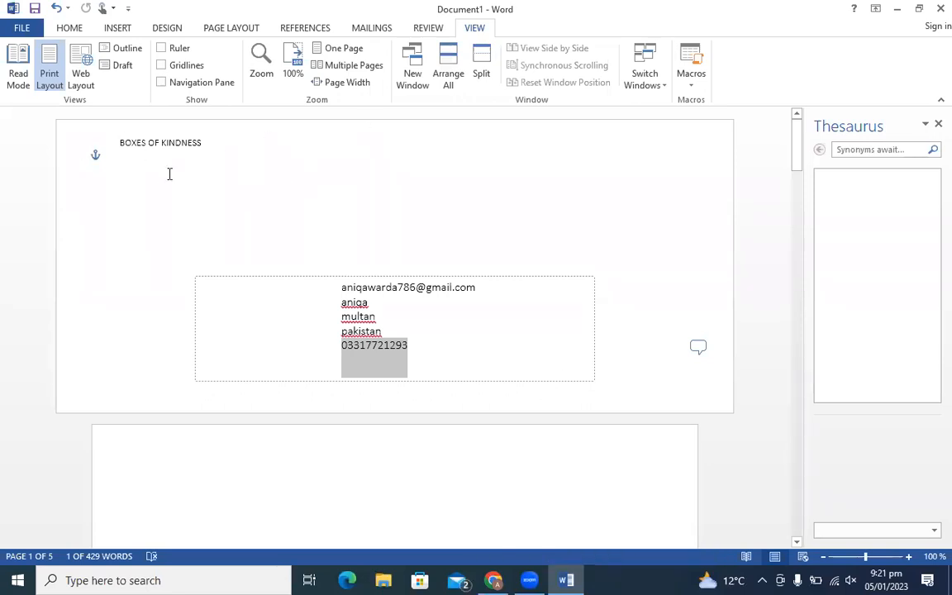
pyautogui.click(78, 130)
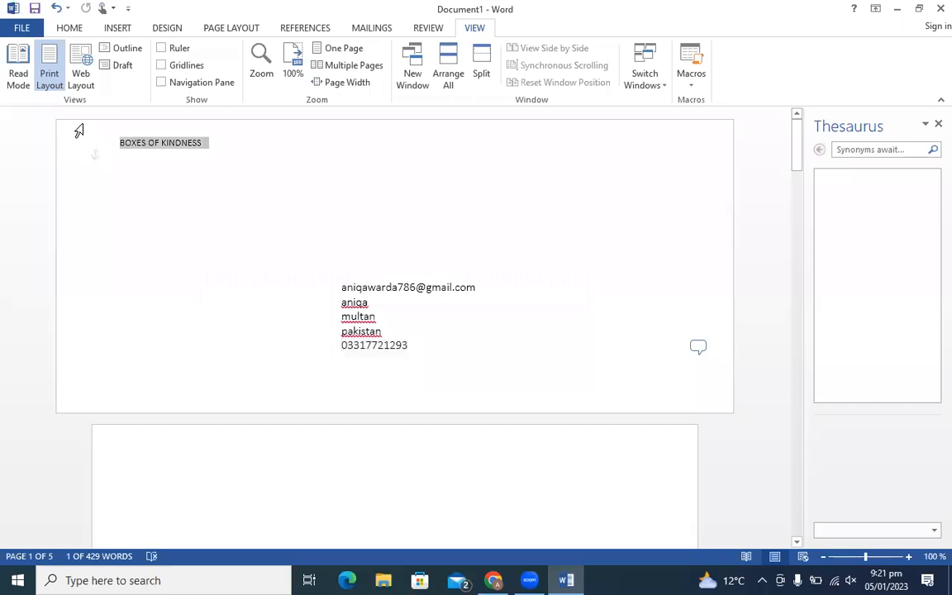
pyautogui.press('Delete')
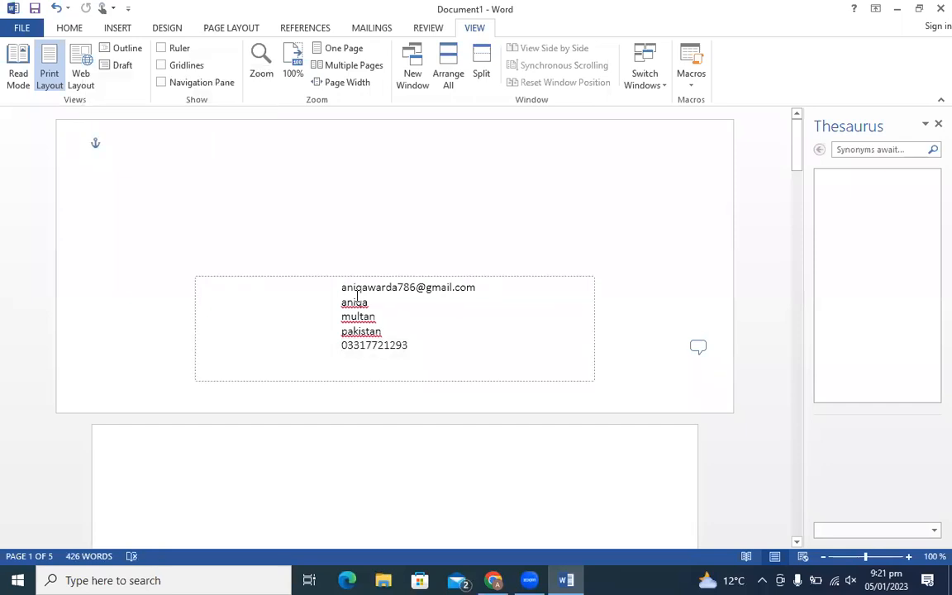
pyautogui.click(324, 290)
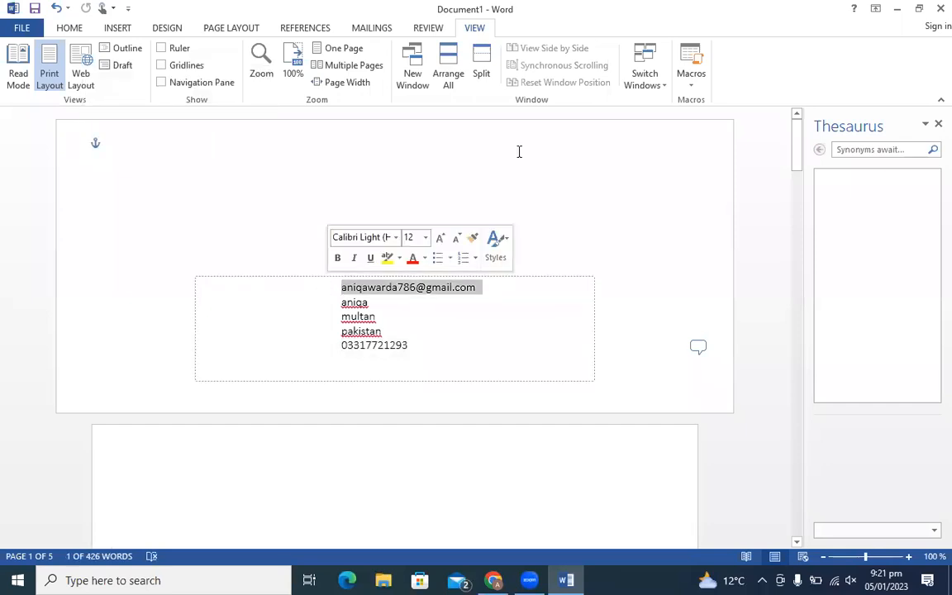
pyautogui.click(624, 116)
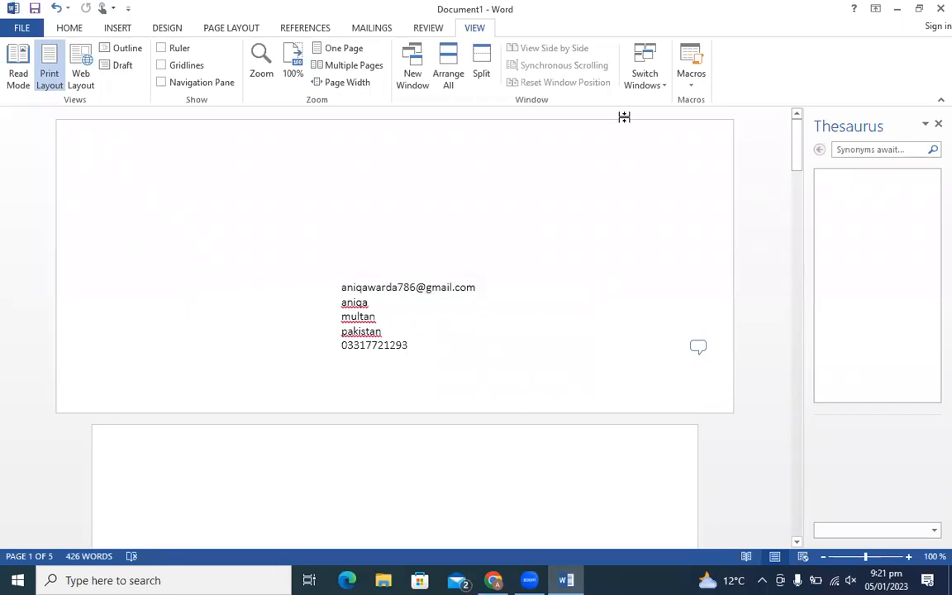
pyautogui.click(938, 8)
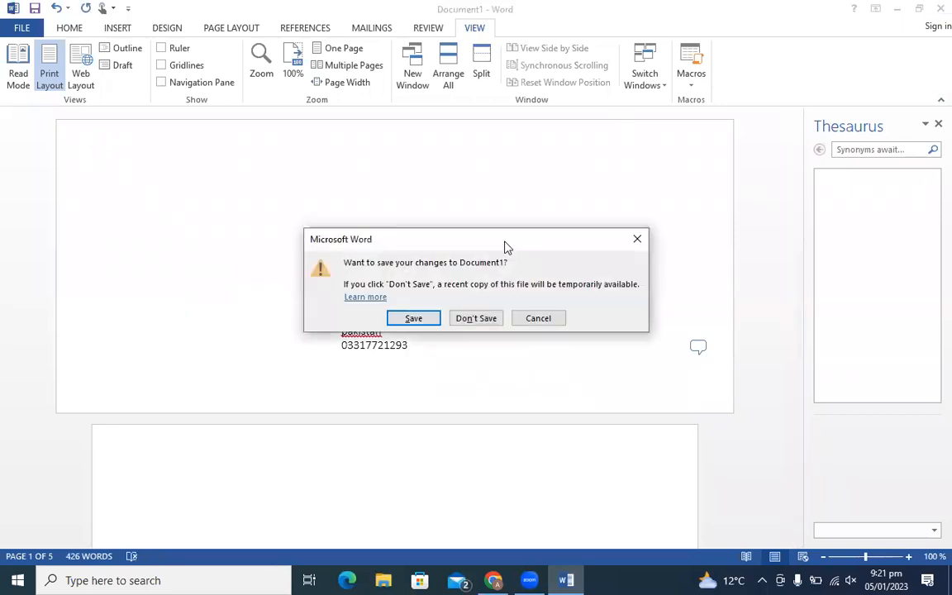
# - Discard the envelope document without saving and start a new blank document in Word 2013
pyautogui.click(475, 318)
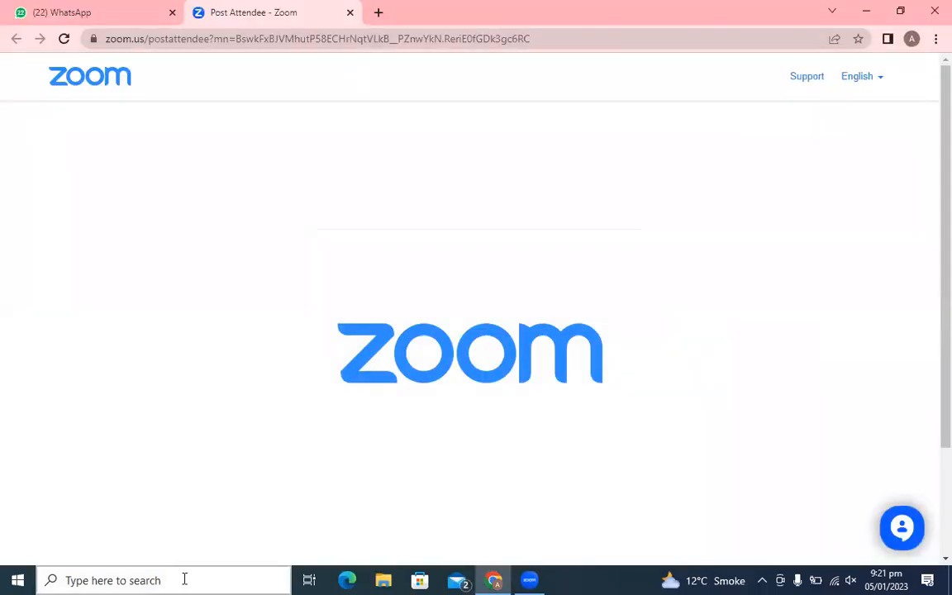
pyautogui.click(184, 579)
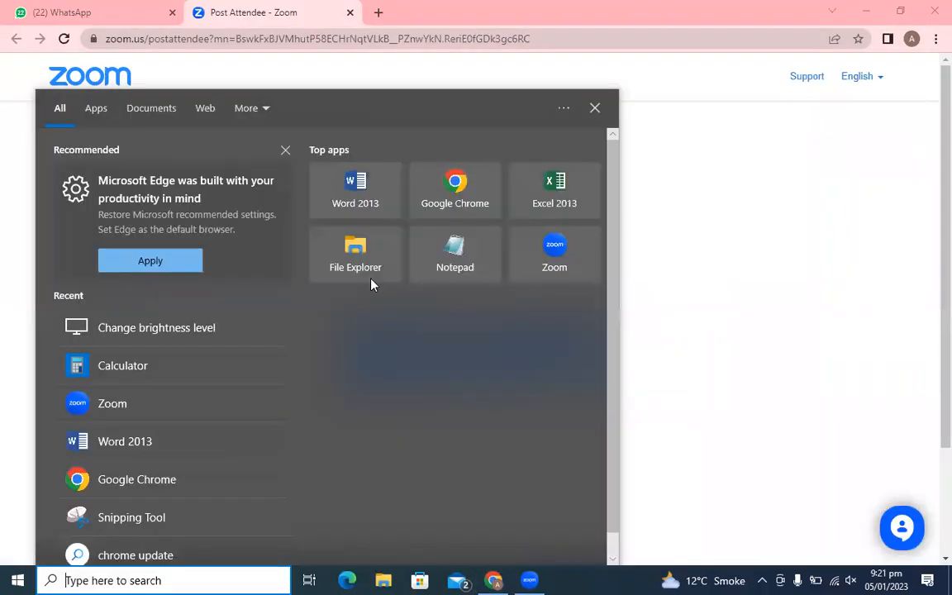
pyautogui.click(370, 203)
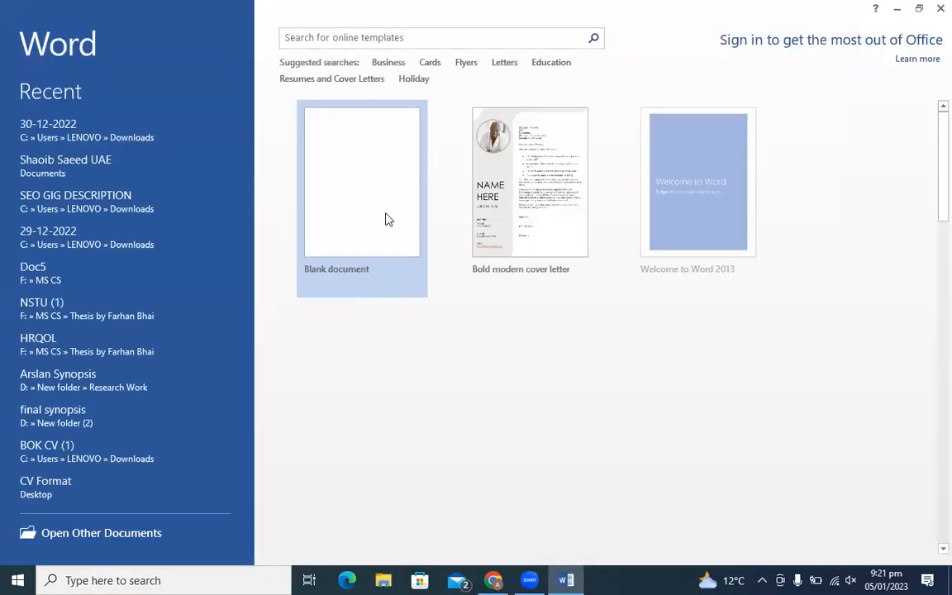
pyautogui.click(370, 202)
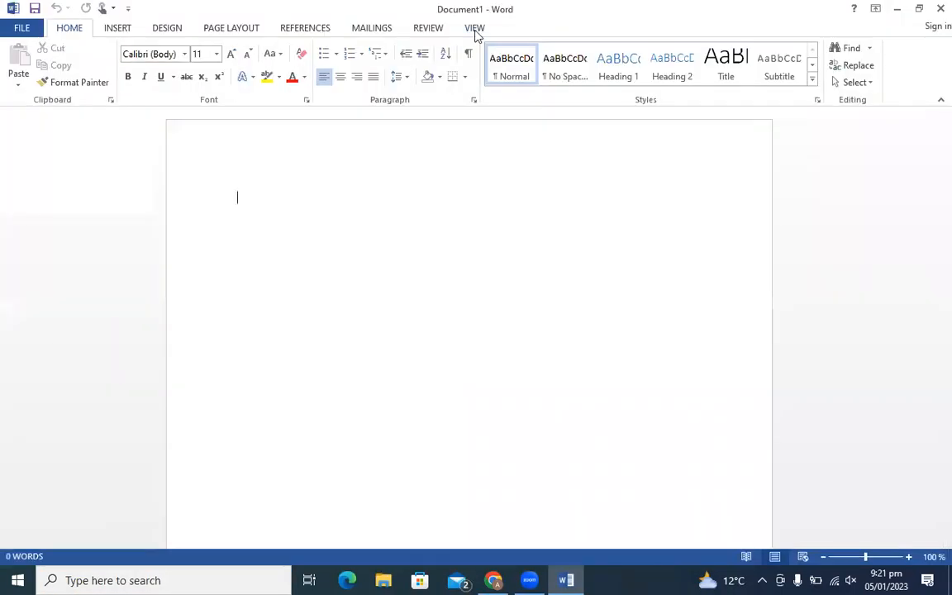
# - Generate nine paragraphs of sample text with =rand(9) on the empty page
pyautogui.click(474, 30)
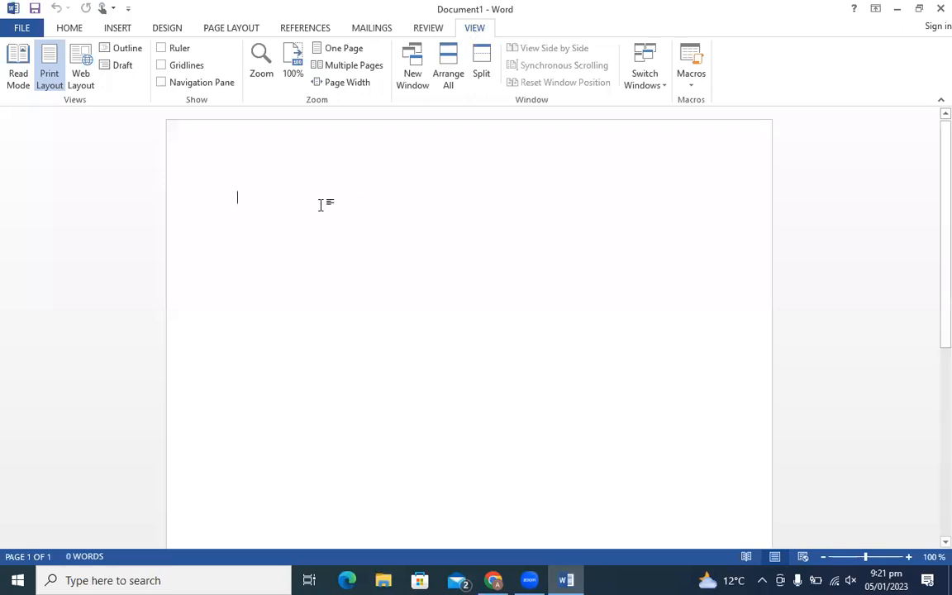
pyautogui.write('=rand')
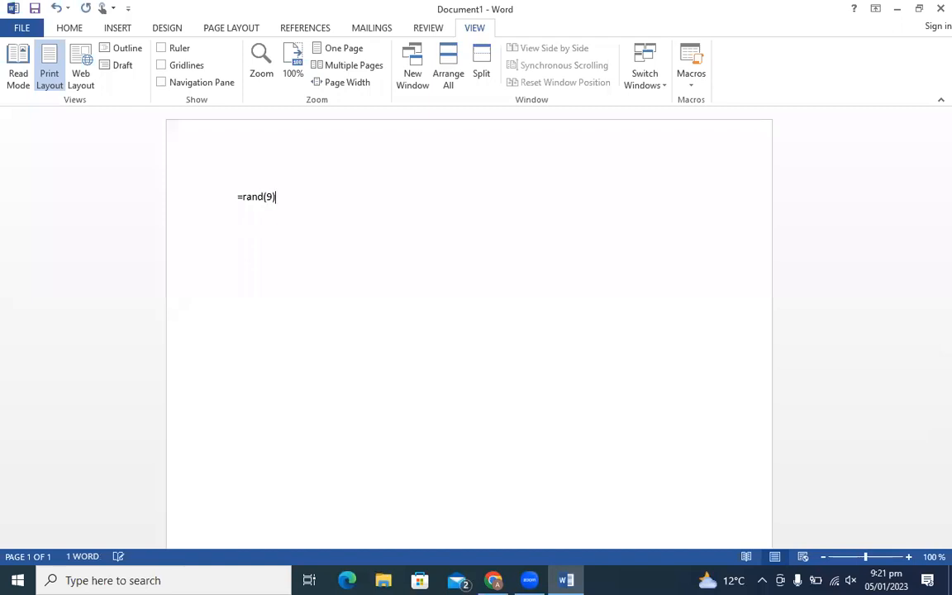
pyautogui.write('(9)')
pyautogui.press('Return')
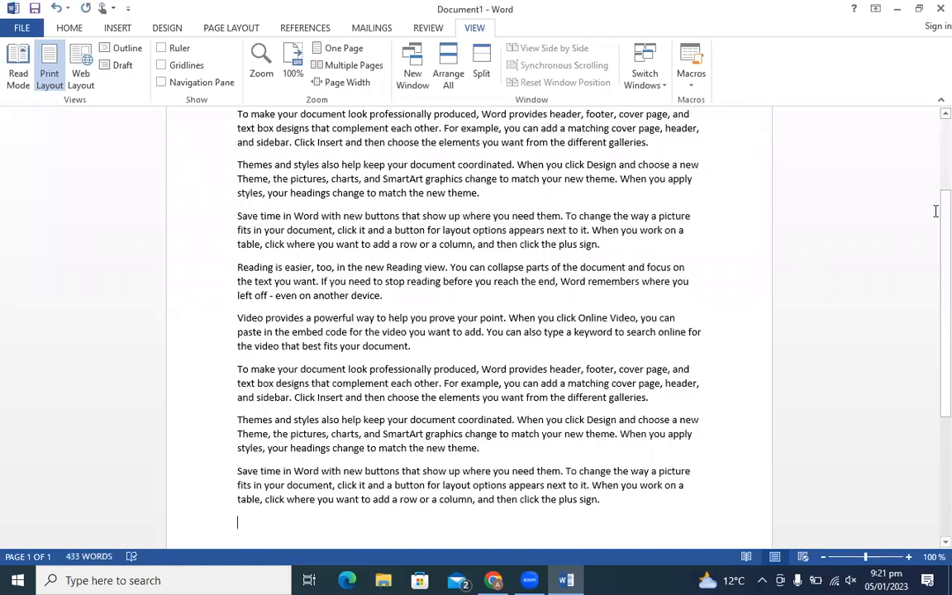
pyautogui.scroll(3, 929, 145)
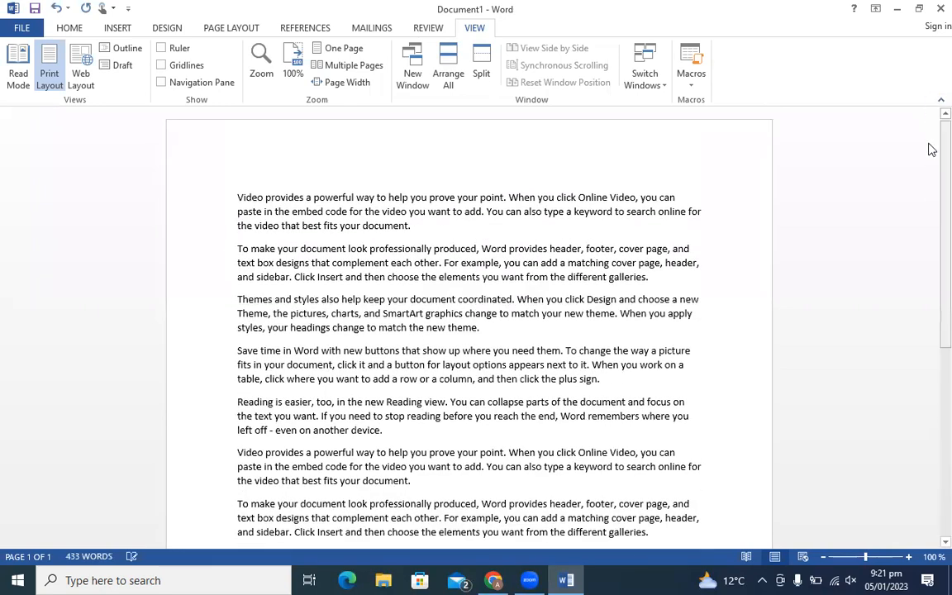
pyautogui.scroll(-9, 931, 158)
pyautogui.scroll(4, 926, 260)
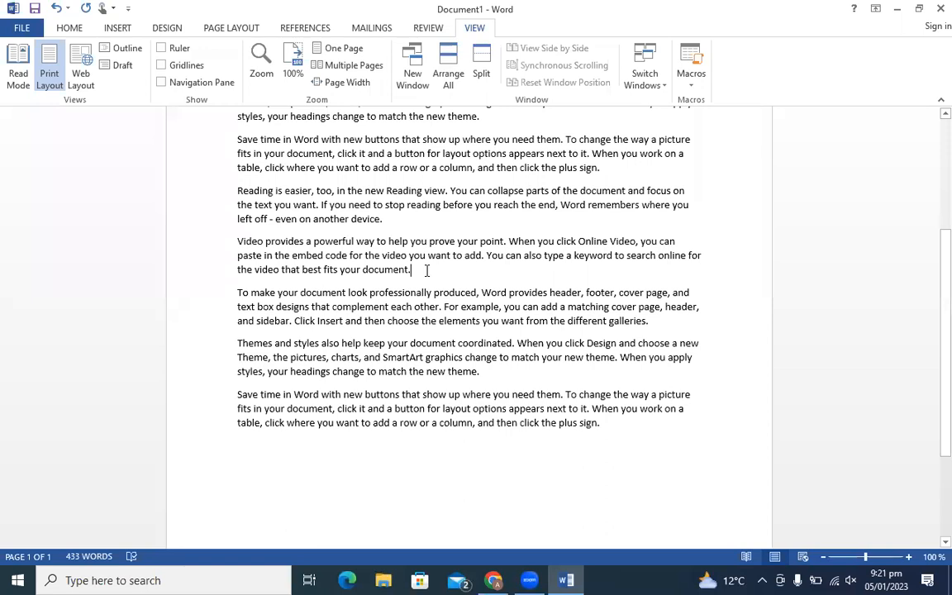
# - Push later text to page 2, browse the document in Read Mode, then return to Print Layout
pyautogui.press('Return')
pyautogui.press('Return')
pyautogui.press('Return')
pyautogui.press('Return')
pyautogui.press('Return')
pyautogui.press('Return')
pyautogui.press('Return')
pyautogui.press('Return')
pyautogui.press('Return')
pyautogui.press('Return')
pyautogui.press('Return')
pyautogui.press('Return')
pyautogui.press('Return')
pyautogui.press('Return')
pyautogui.press('Return')
pyautogui.press('Return')
pyautogui.press('Return')
pyautogui.press('Return')
pyautogui.press('Return')
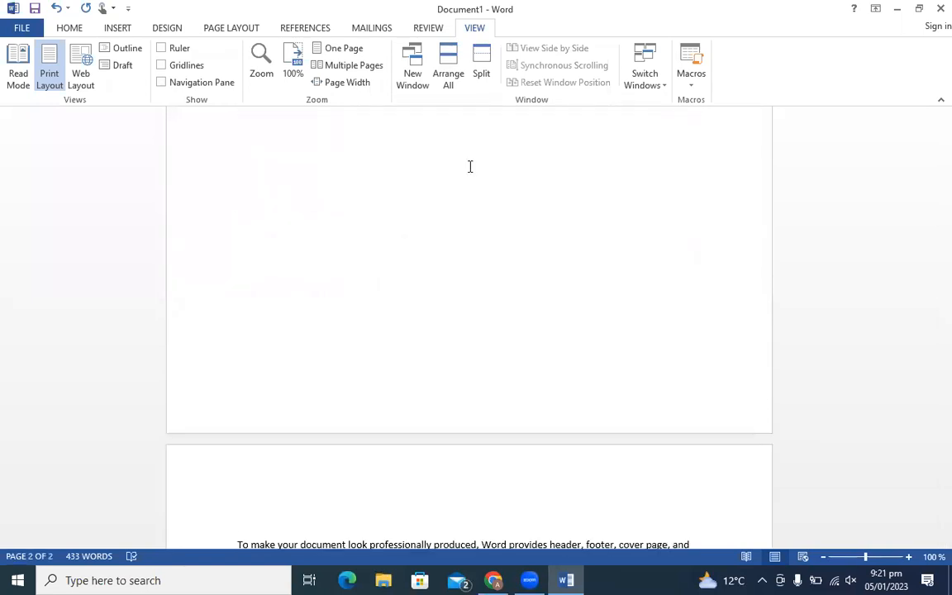
pyautogui.click(17, 58)
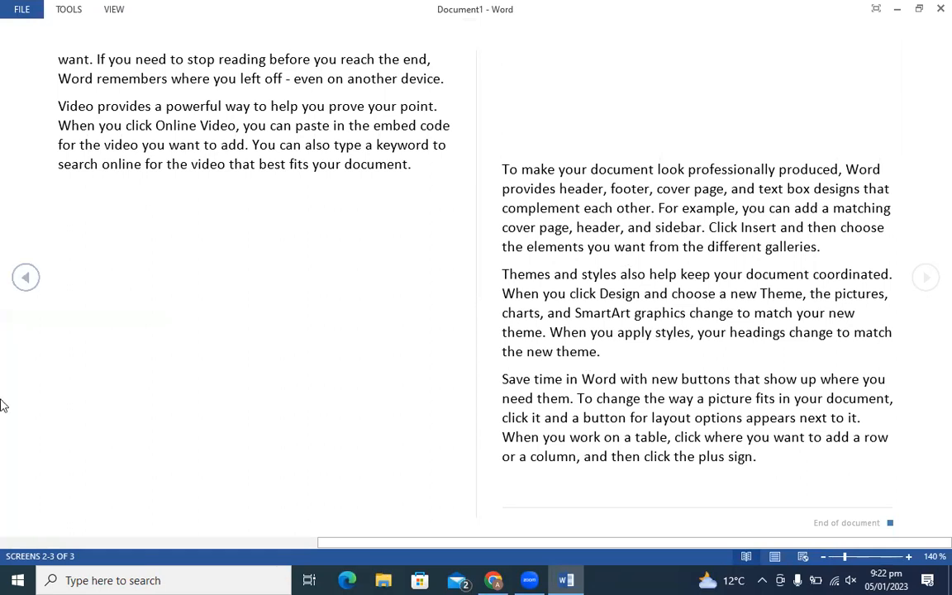
pyautogui.click(21, 280)
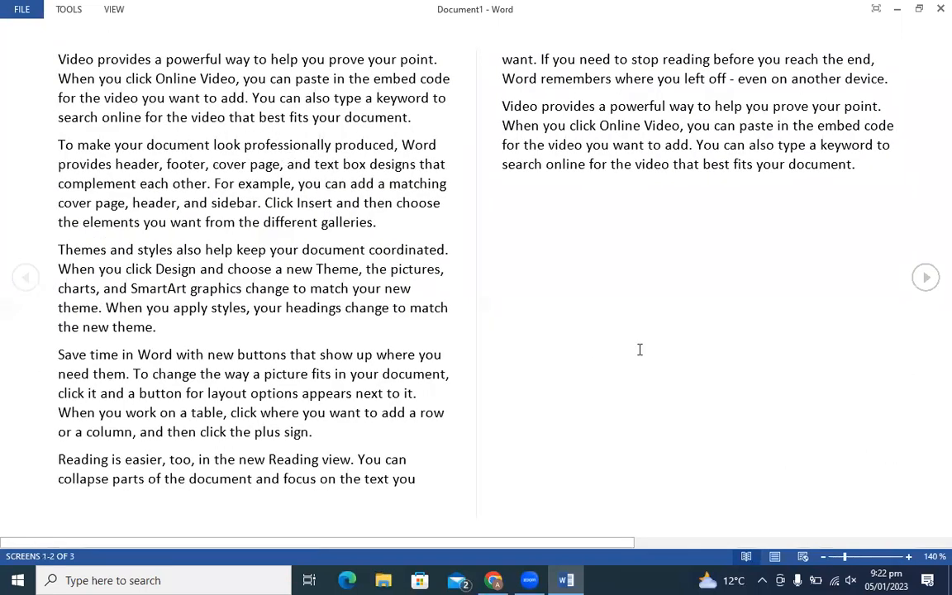
pyautogui.click(927, 280)
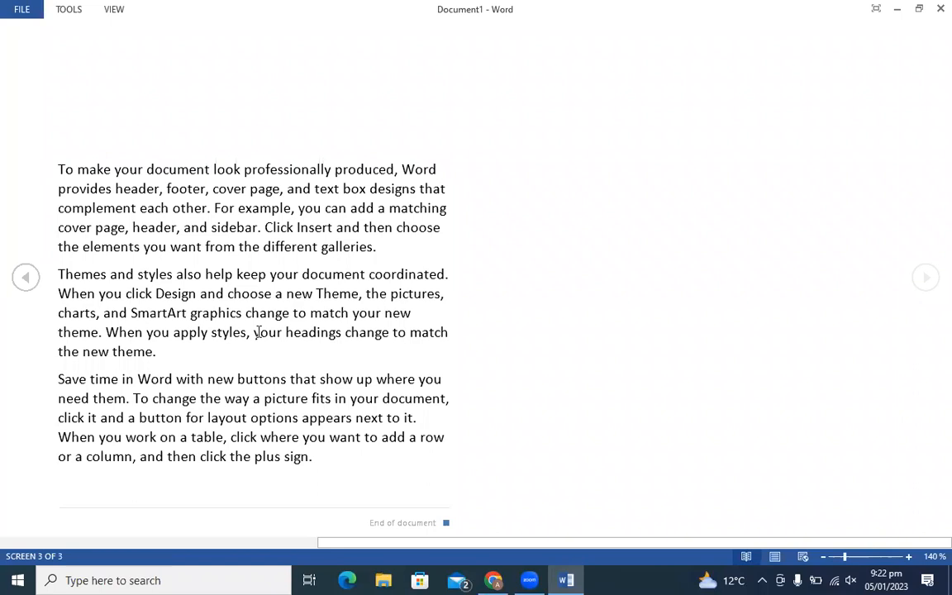
pyautogui.press('Escape')
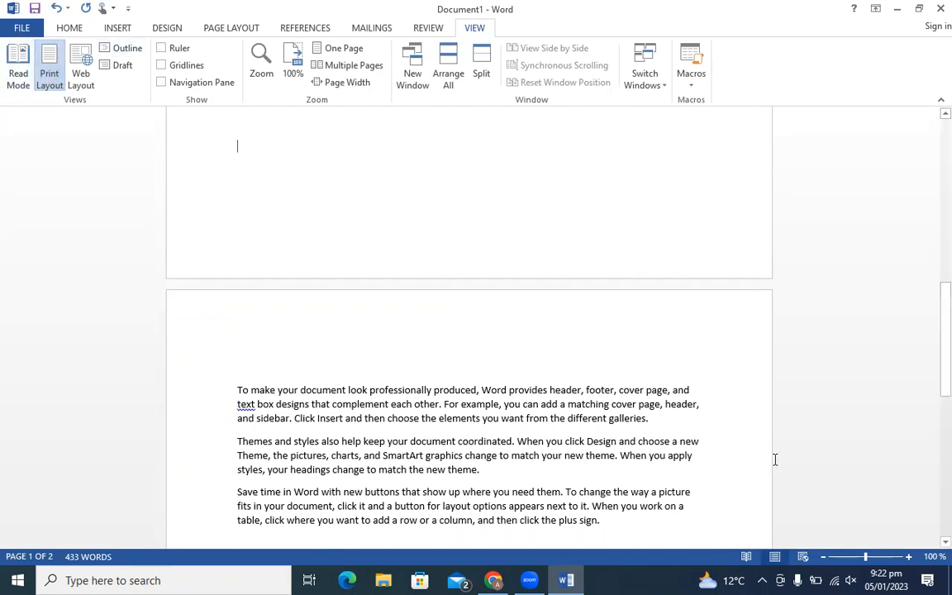
# - Return to the document's top and display the 433-word sample text in Web Layout
pyautogui.moveTo(931, 355); pyautogui.dragTo(931, 152)
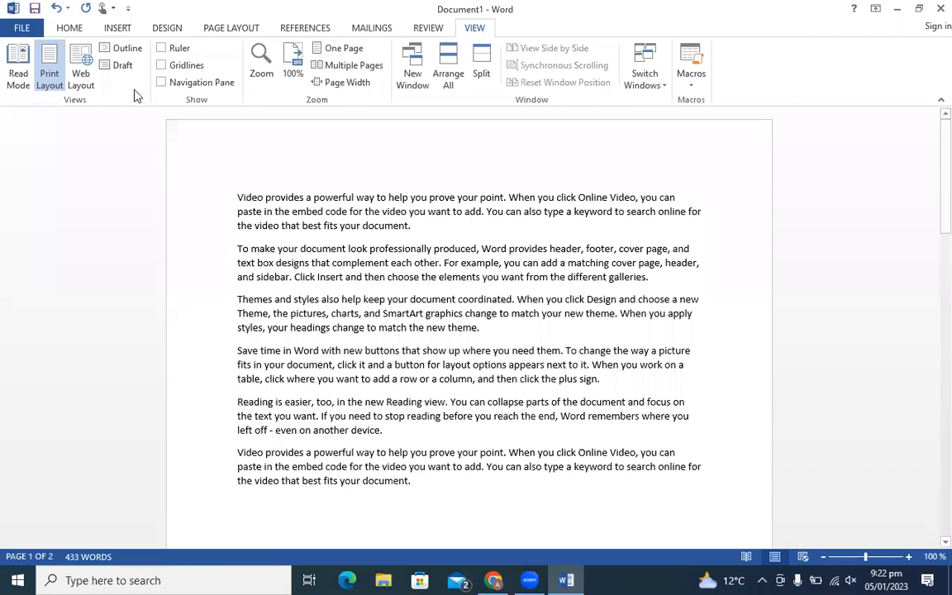
pyautogui.click(82, 77)
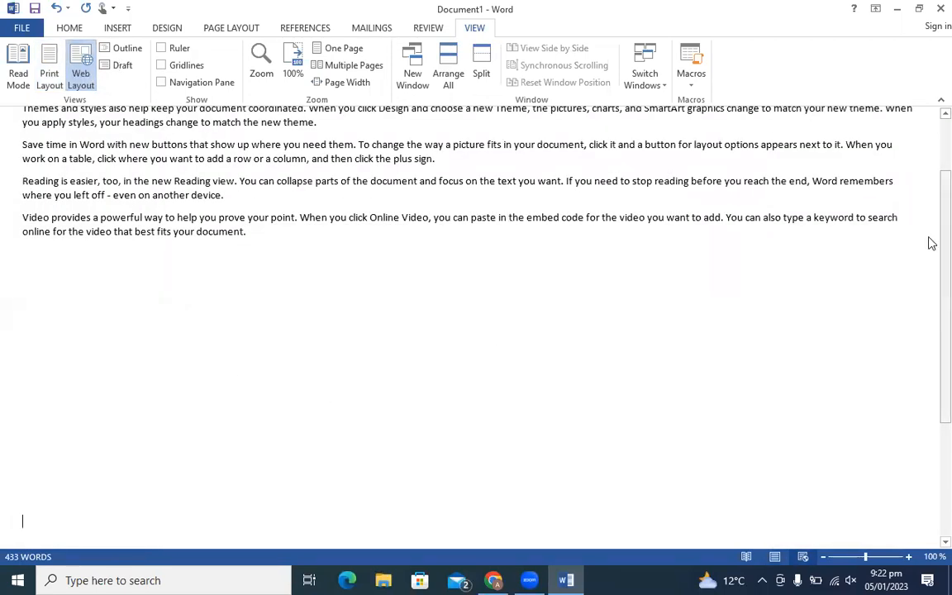
pyautogui.scroll(3, 928, 212)
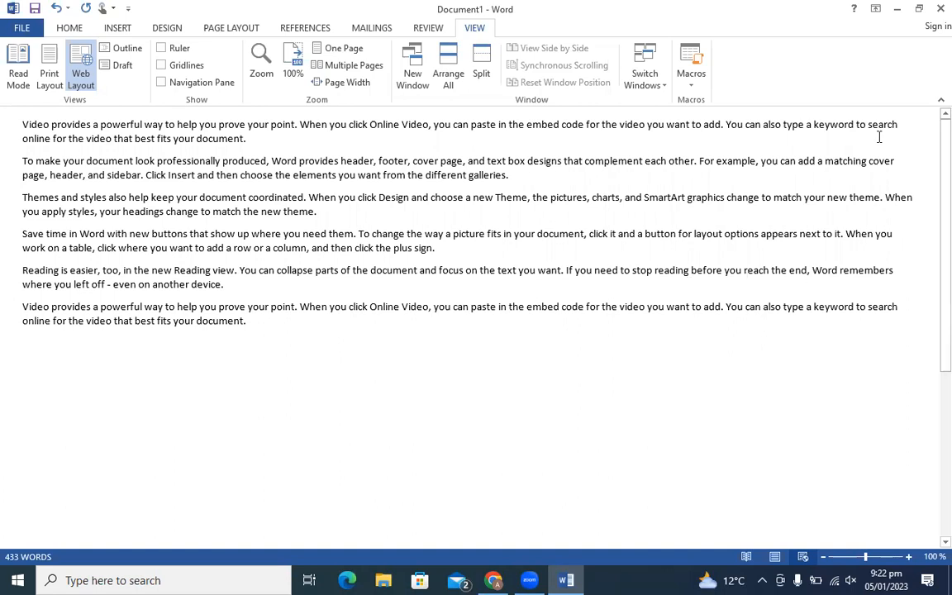
# - View the document as an outline, then switch to Draft view and scroll through it
pyautogui.click(105, 51)
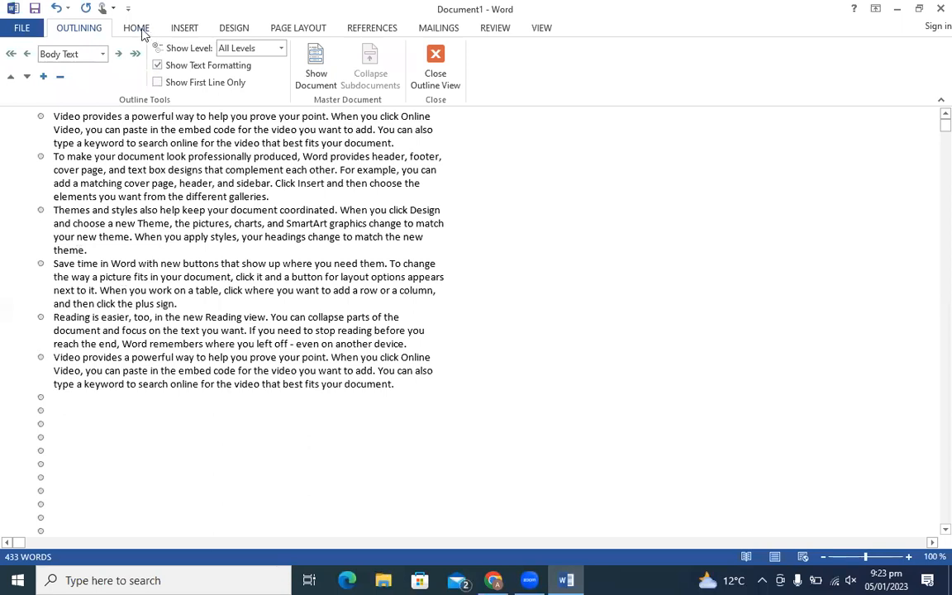
pyautogui.click(543, 27)
pyautogui.click(116, 64)
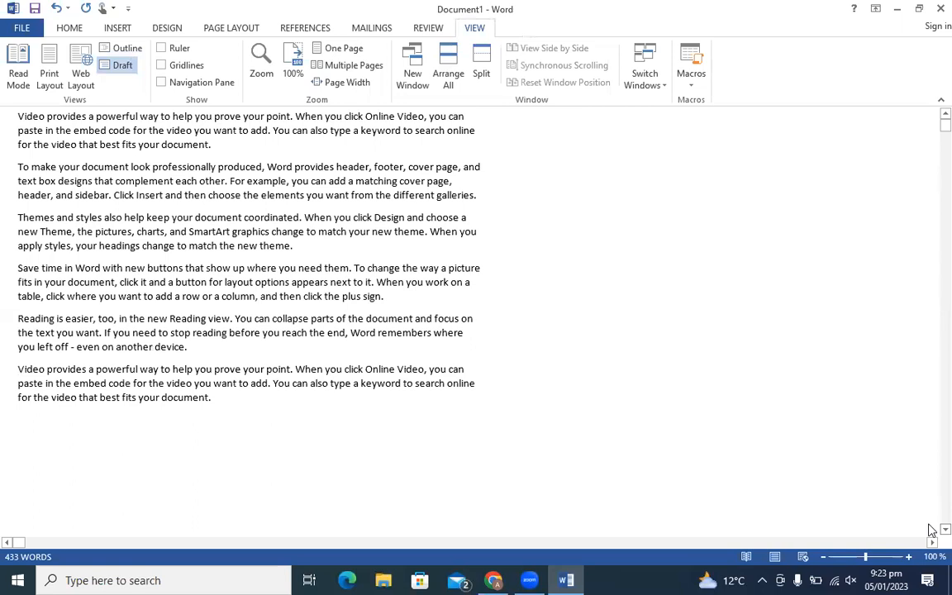
pyautogui.scroll(-3, 932, 530)
pyautogui.scroll(-2, 932, 530)
pyautogui.scroll(-5, 933, 529)
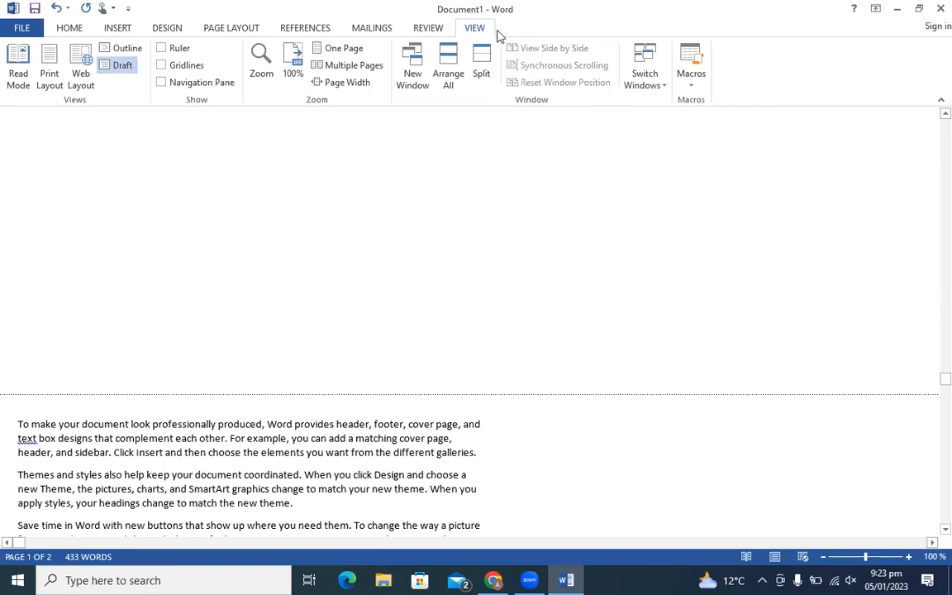
# - Turn on the ruler, return to the top of the document, and collapse the ribbon
pyautogui.click(162, 48)
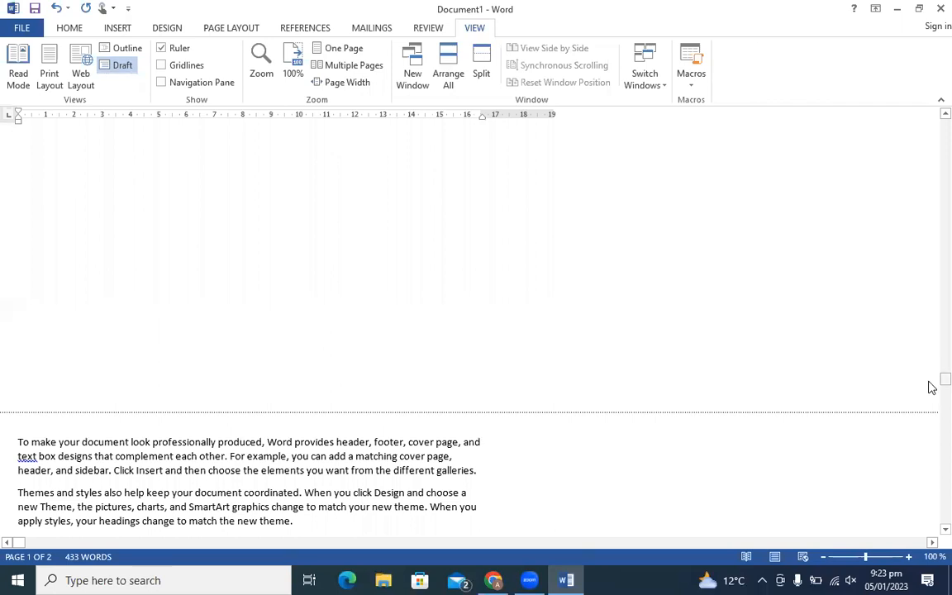
pyautogui.moveTo(930, 381); pyautogui.dragTo(934, 118)
pyautogui.click(941, 100)
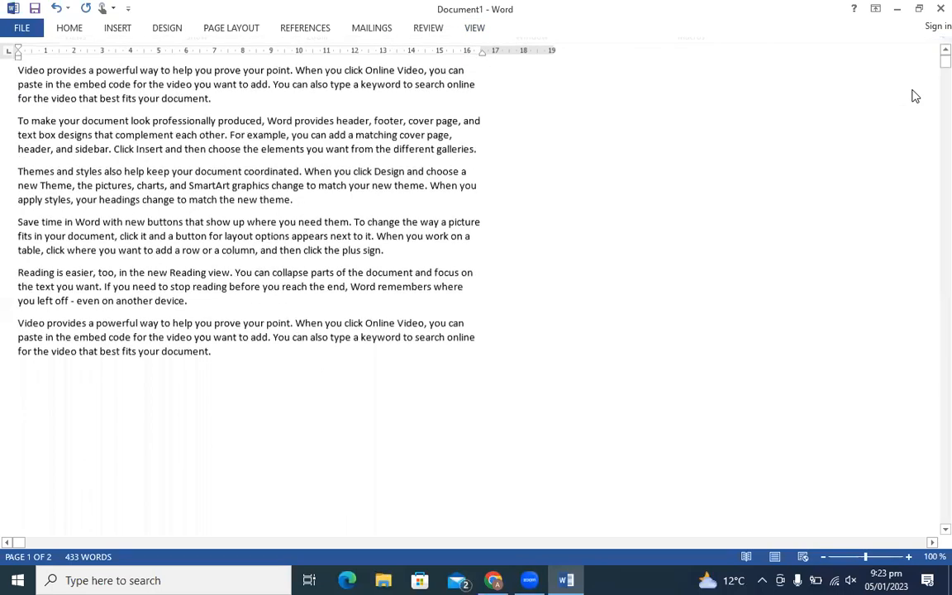
pyautogui.click(474, 28)
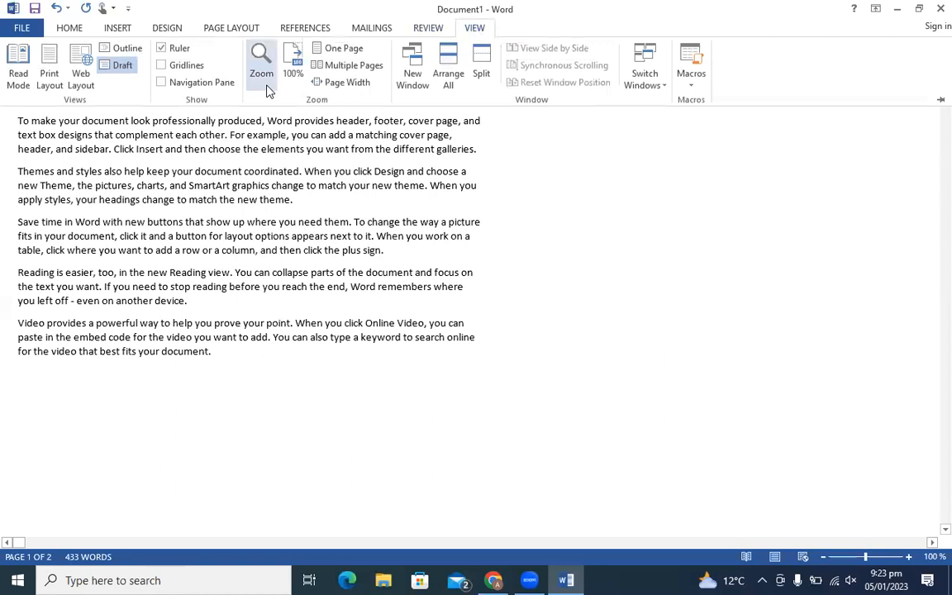
pyautogui.click(195, 67)
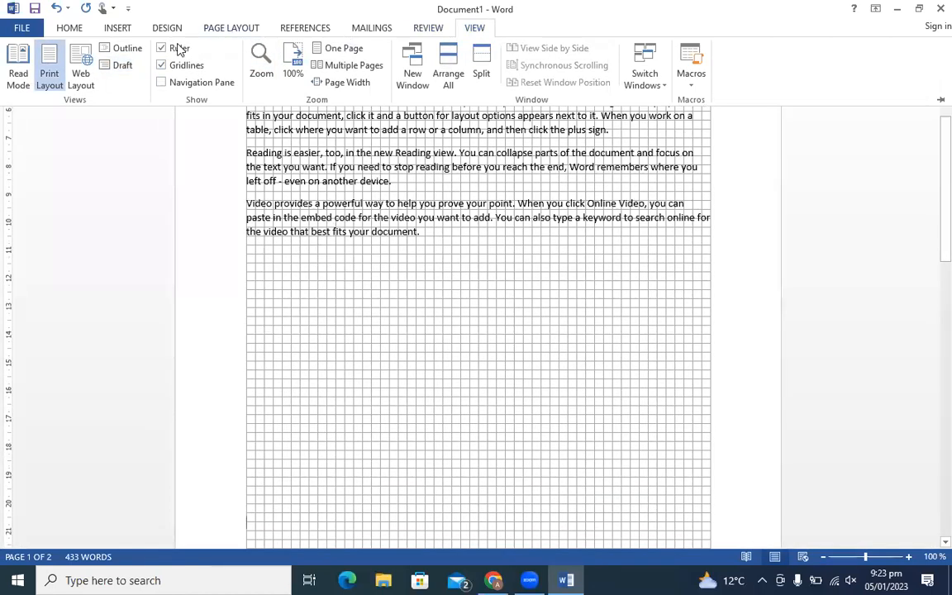
pyautogui.click(163, 66)
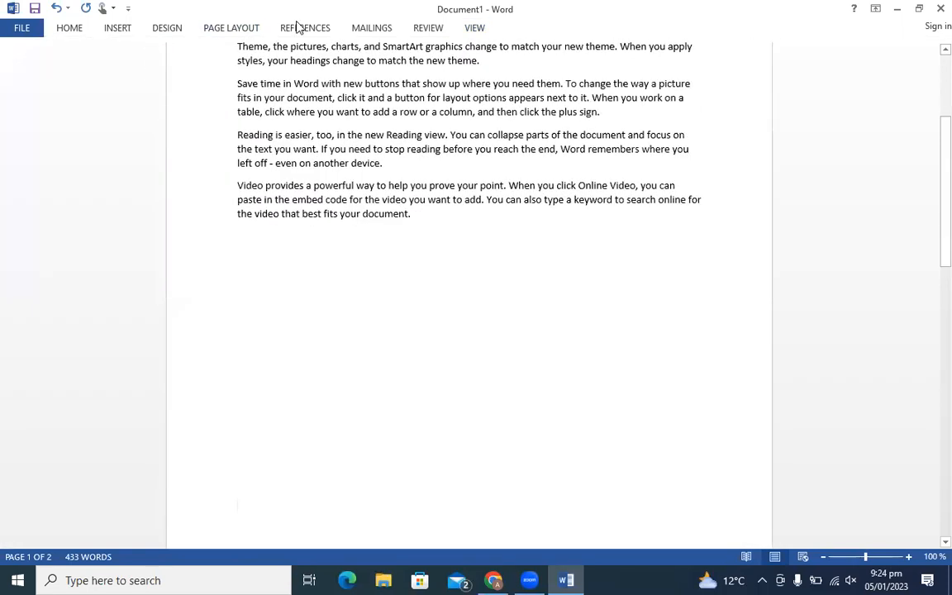
pyautogui.press('Delete')
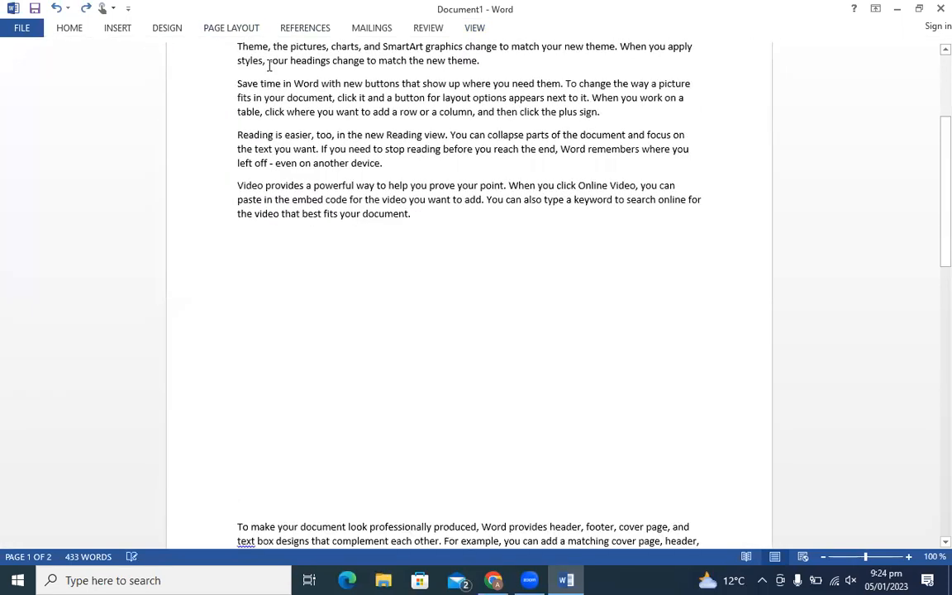
pyautogui.click(476, 33)
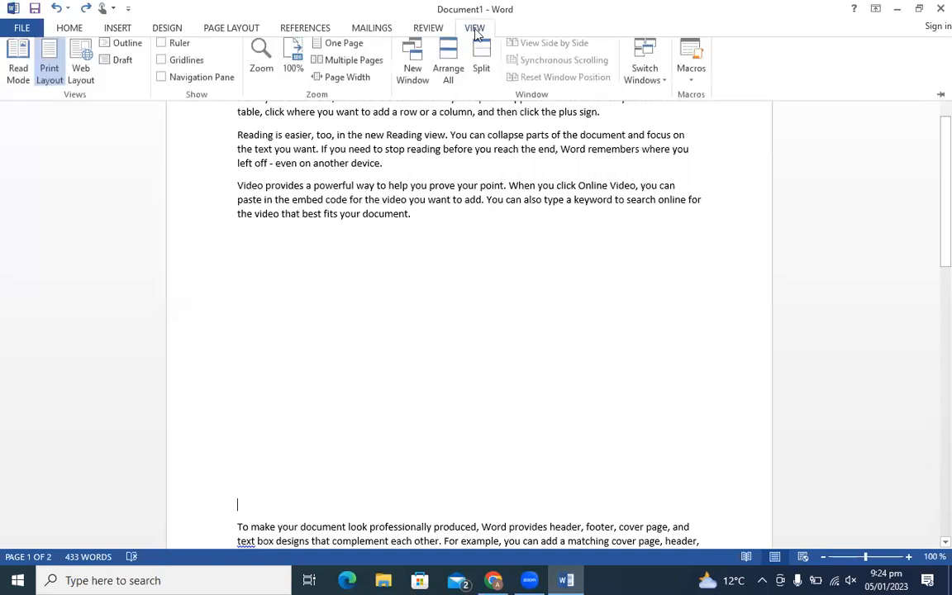
pyautogui.click(197, 86)
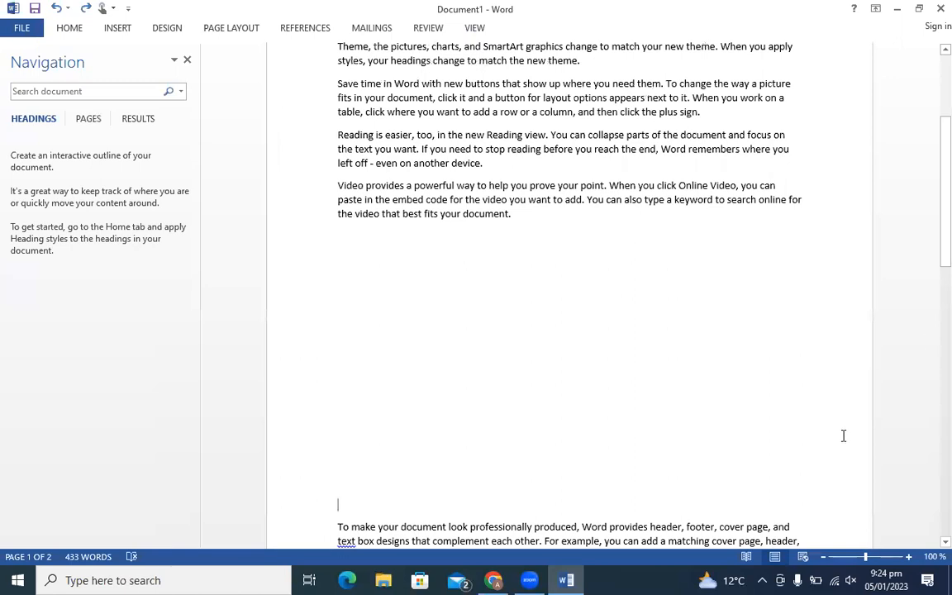
pyautogui.moveTo(930, 199); pyautogui.dragTo(929, 81)
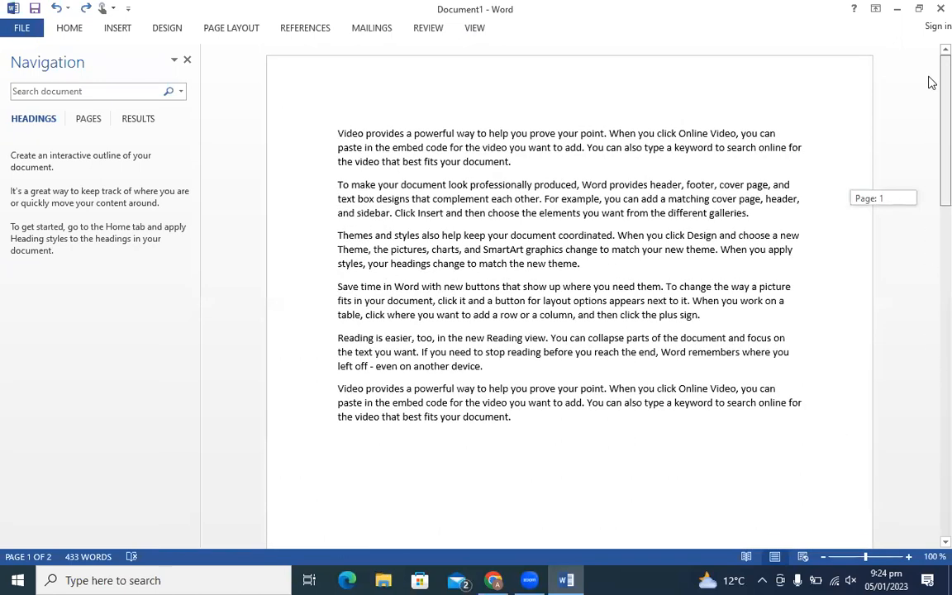
pyautogui.click(475, 30)
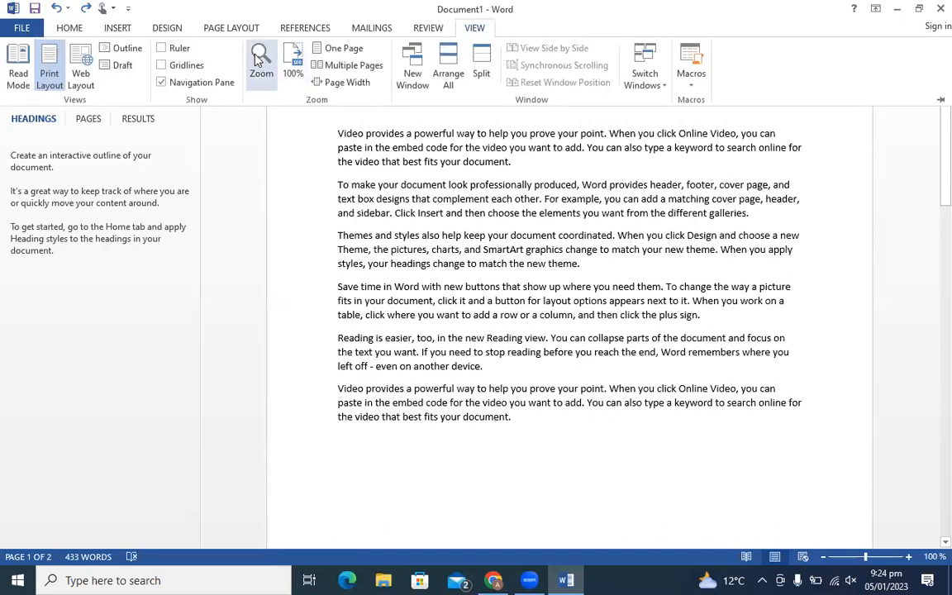
pyautogui.click(161, 83)
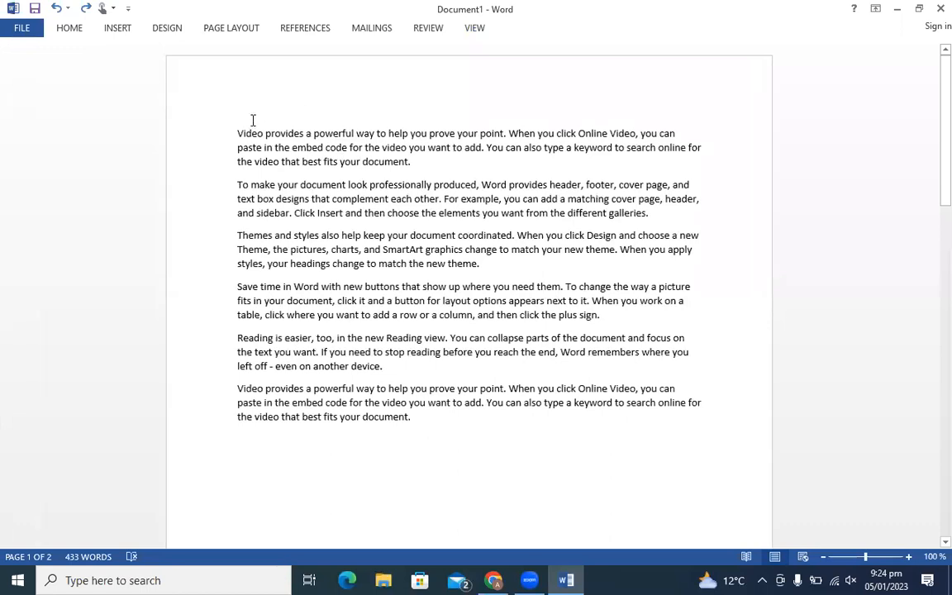
# - Select the opening text and set the zoom to 200% in the Zoom dialog
pyautogui.moveTo(238, 133); pyautogui.dragTo(448, 185)
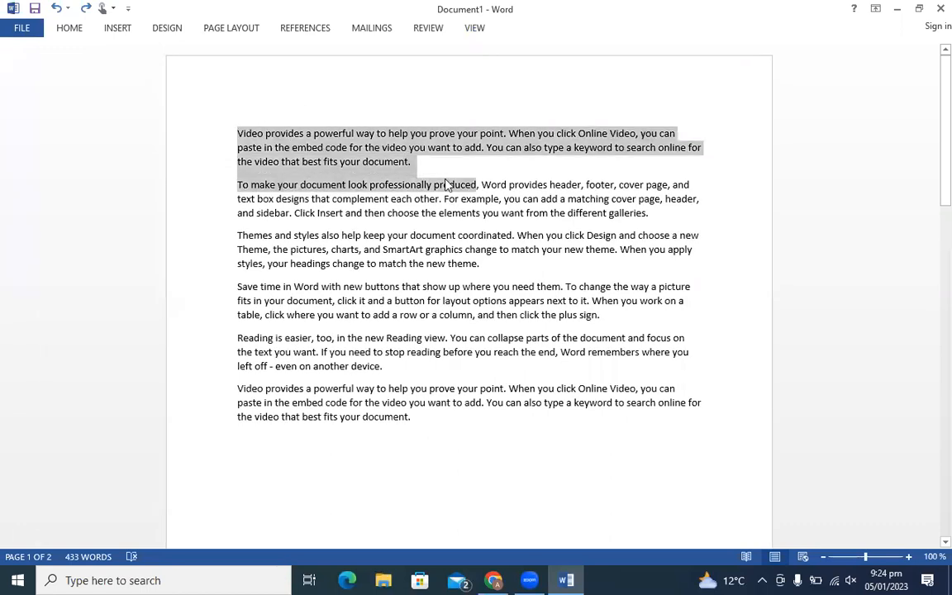
pyautogui.click(481, 32)
pyautogui.click(263, 64)
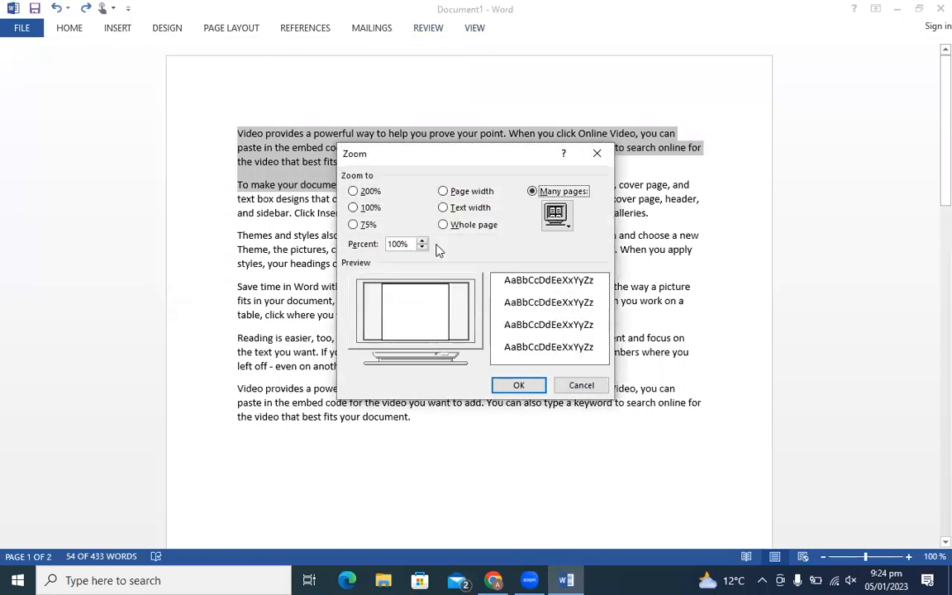
pyautogui.click(353, 192)
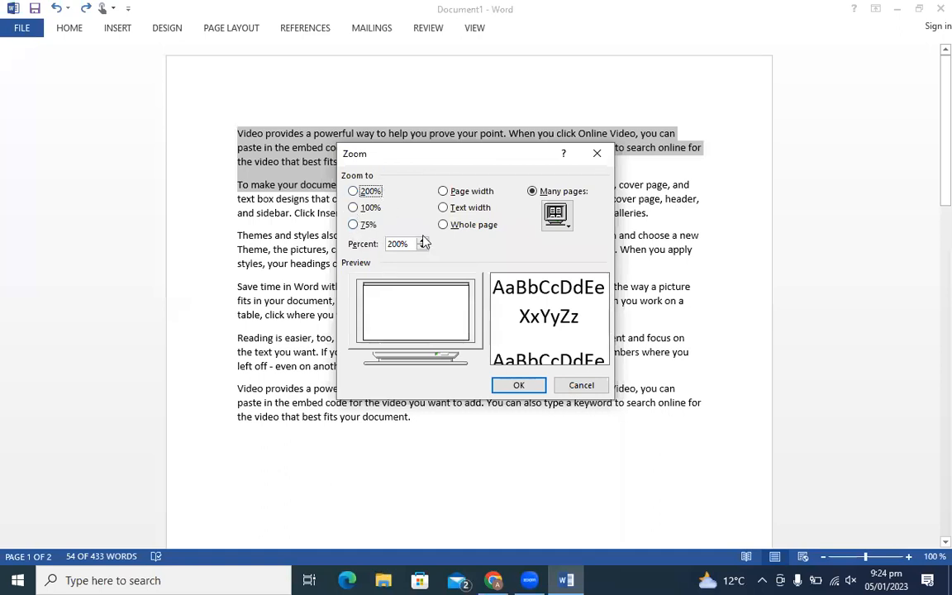
pyautogui.click(444, 208)
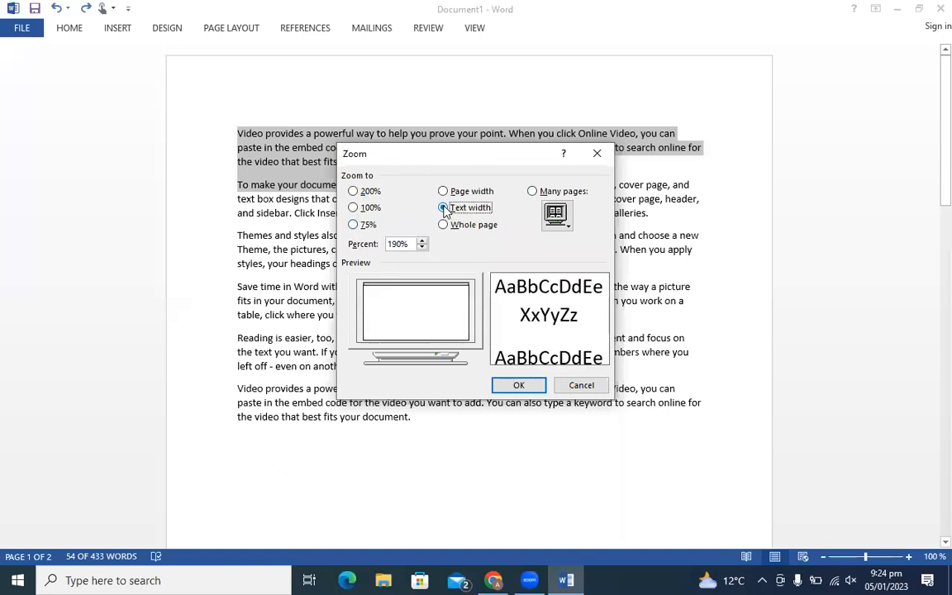
pyautogui.click(353, 191)
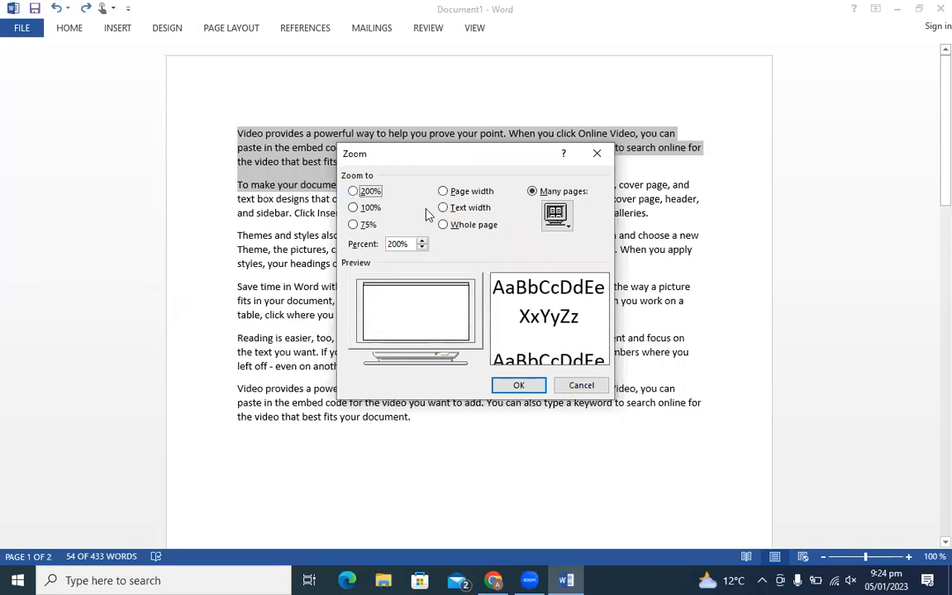
pyautogui.click(504, 385)
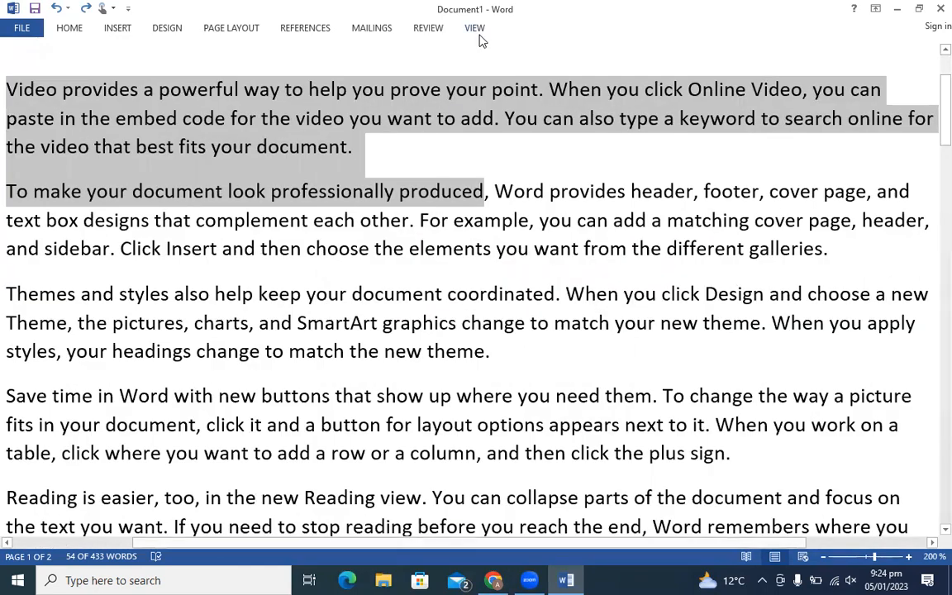
pyautogui.click(480, 34)
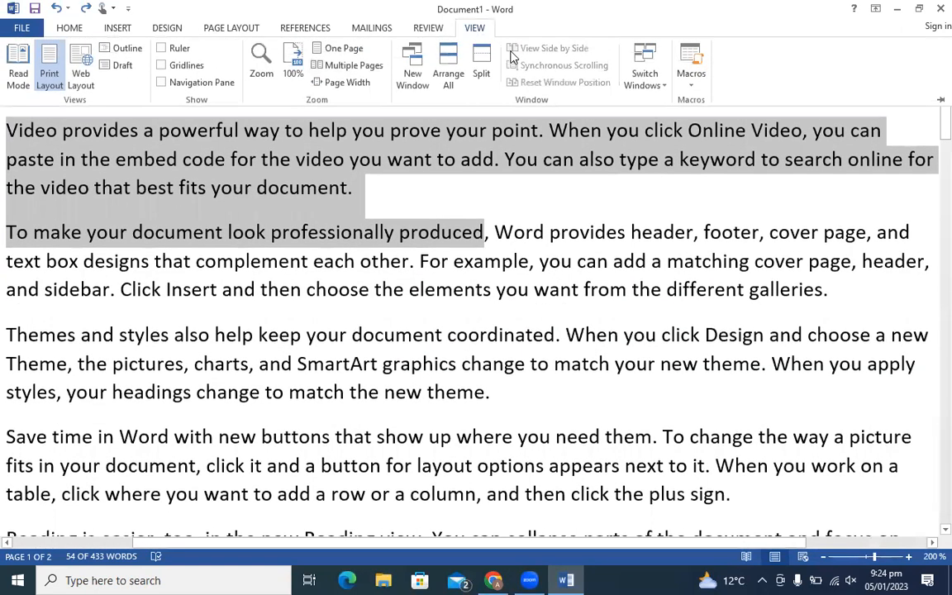
pyautogui.click(590, 87)
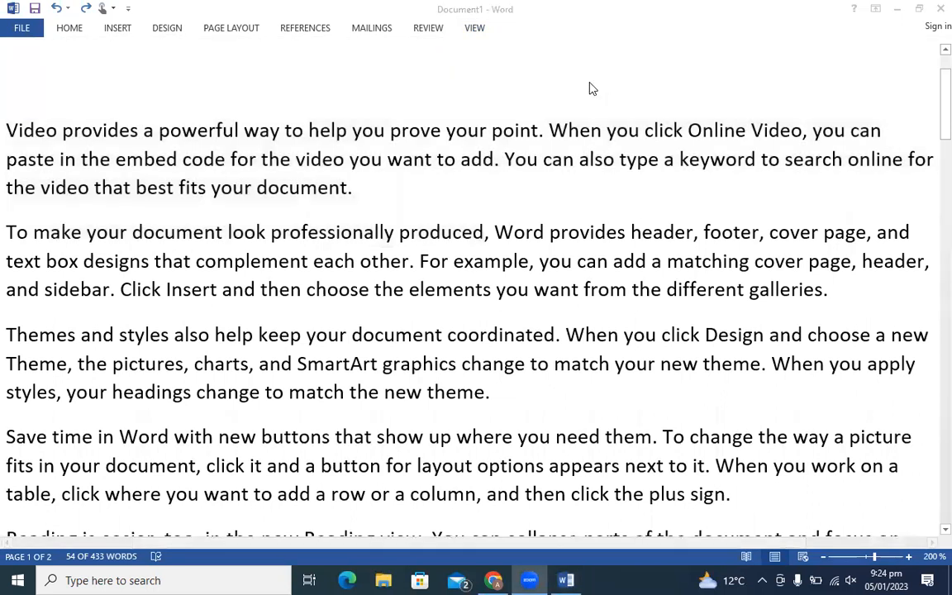
pyautogui.click(478, 31)
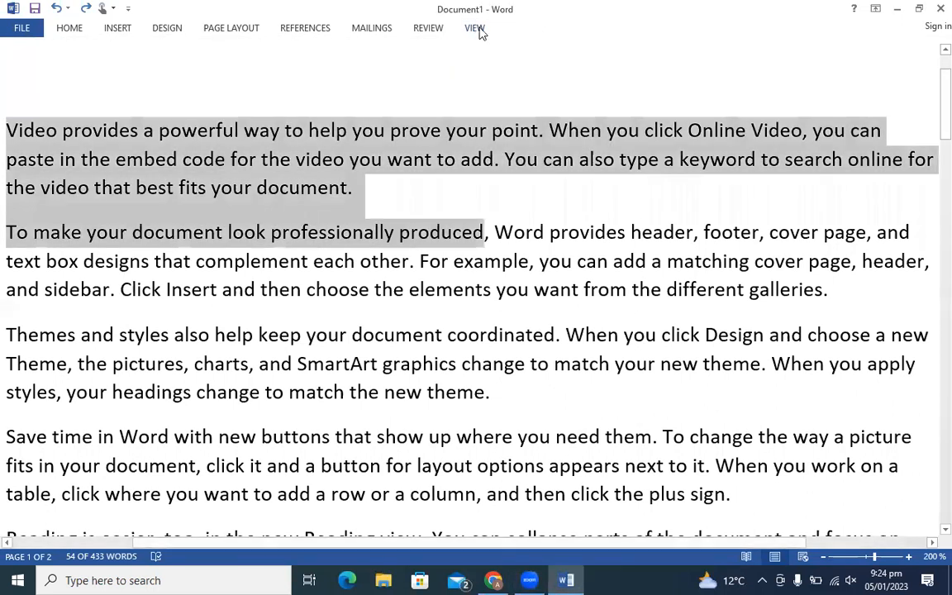
pyautogui.click(477, 31)
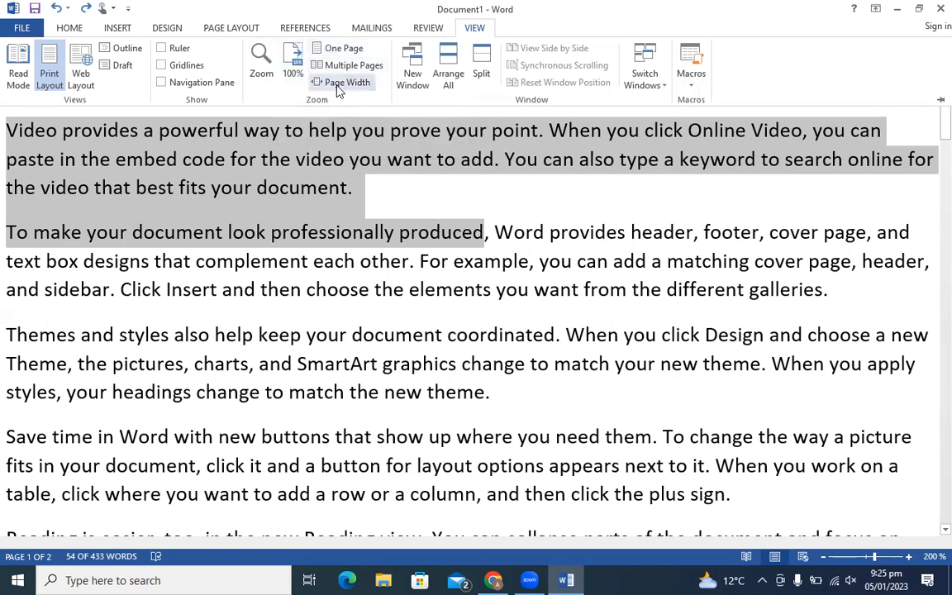
pyautogui.click(470, 24)
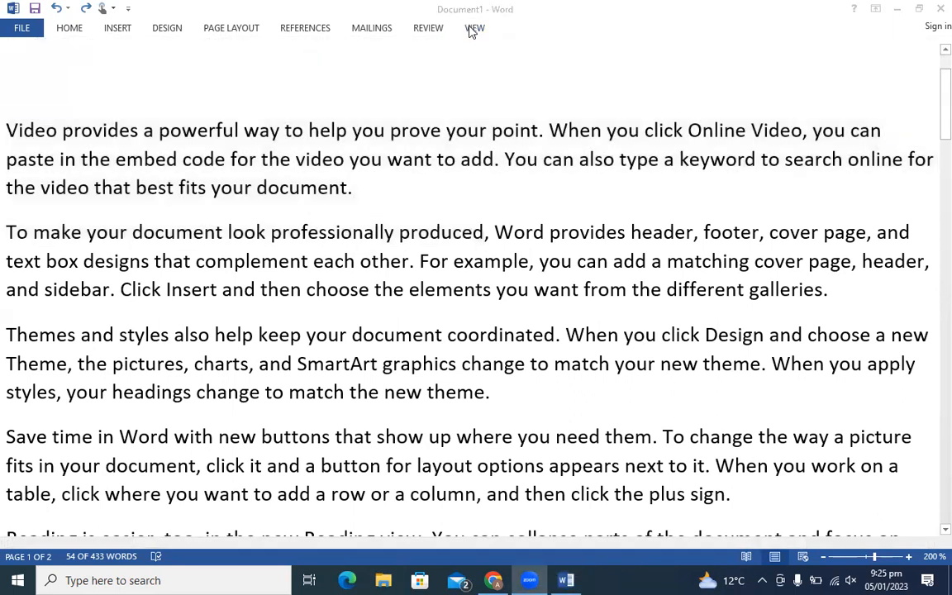
pyautogui.click(472, 32)
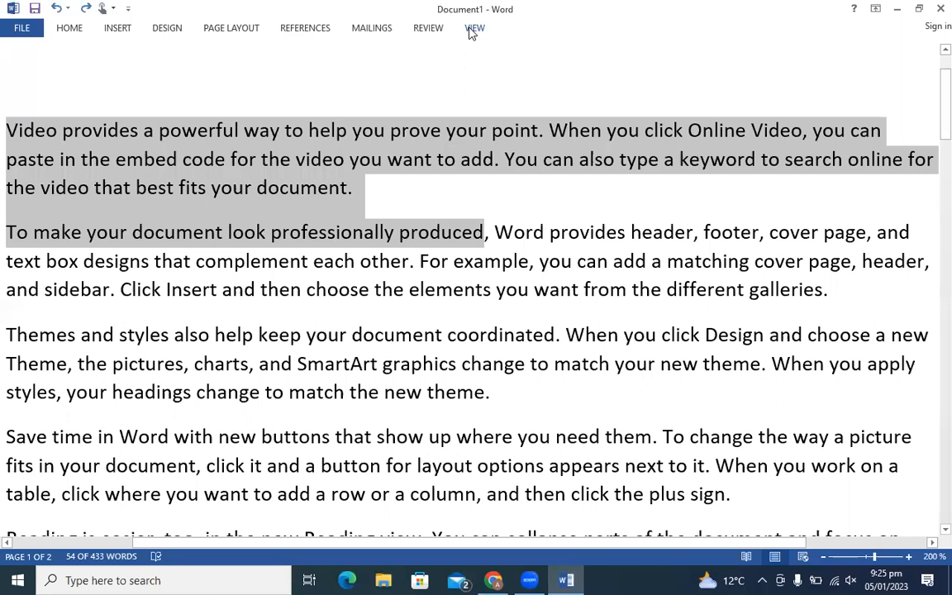
pyautogui.click(472, 30)
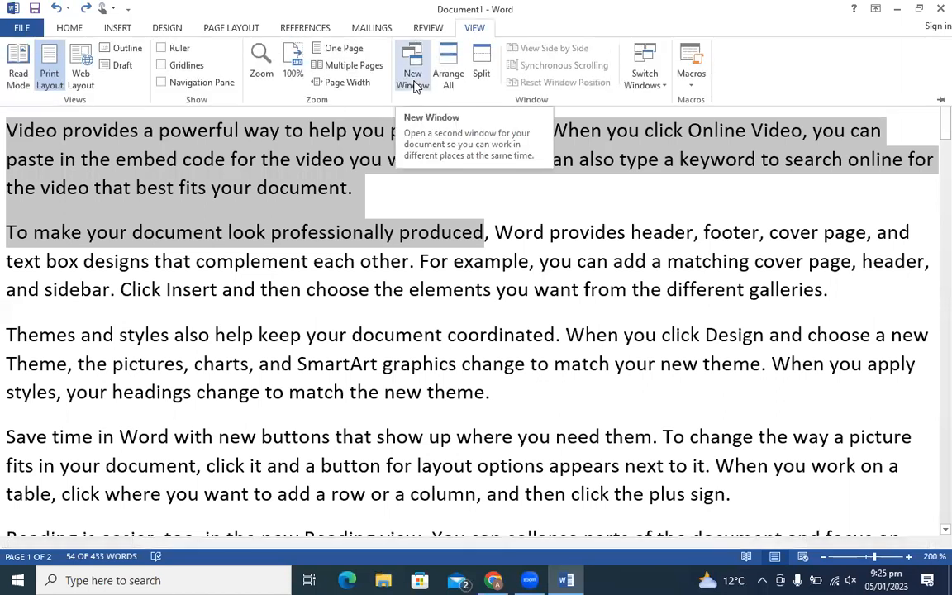
pyautogui.click(413, 71)
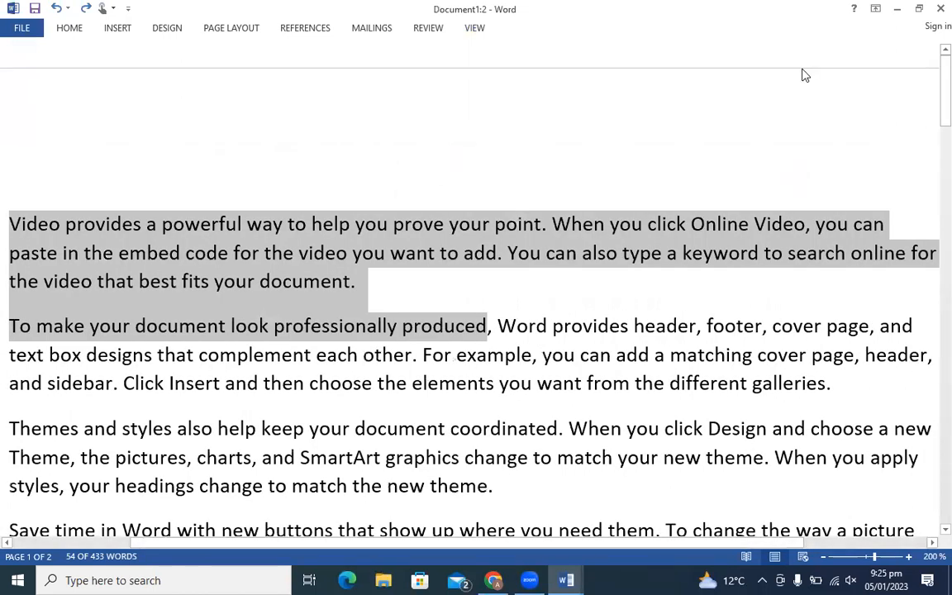
pyautogui.scroll(-10, 929, 217)
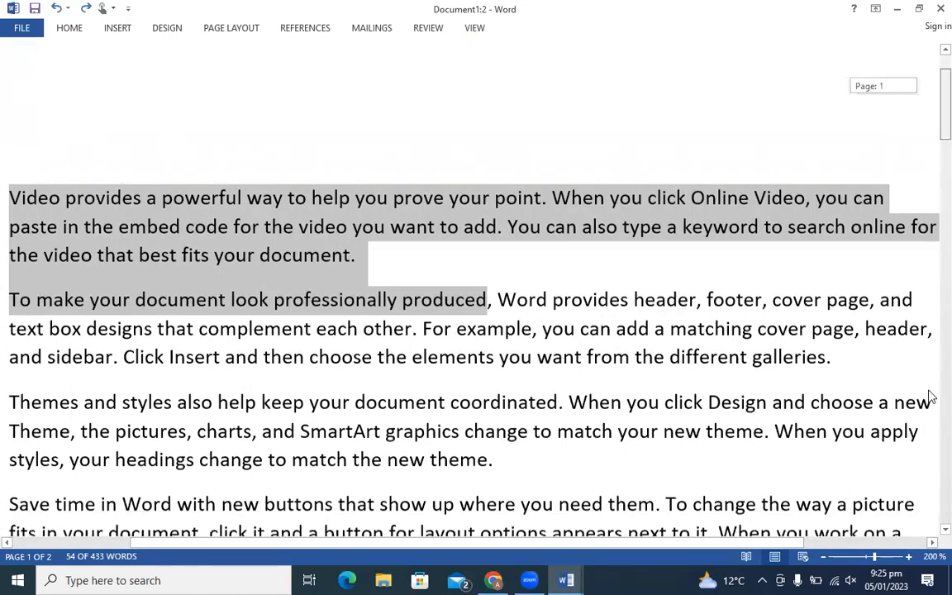
pyautogui.scroll(-5, 931, 169)
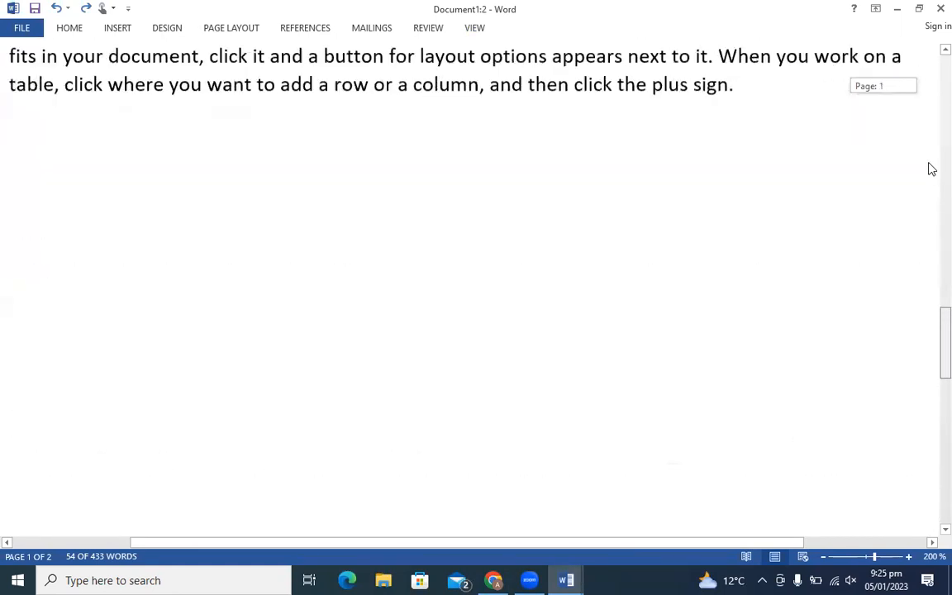
pyautogui.scroll(6, 932, 169)
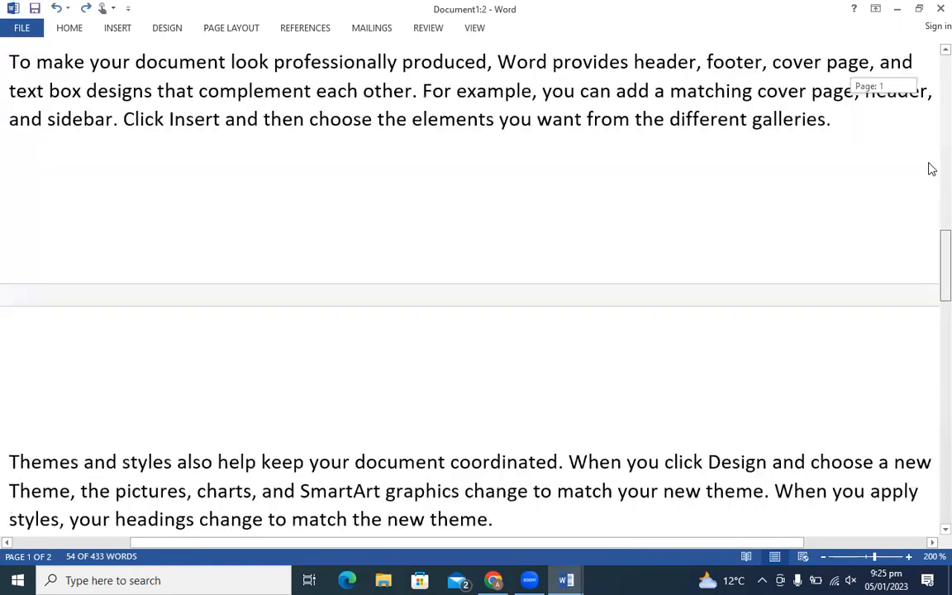
pyautogui.scroll(6, 930, 190)
pyautogui.scroll(8, 488, 21)
pyautogui.click(477, 32)
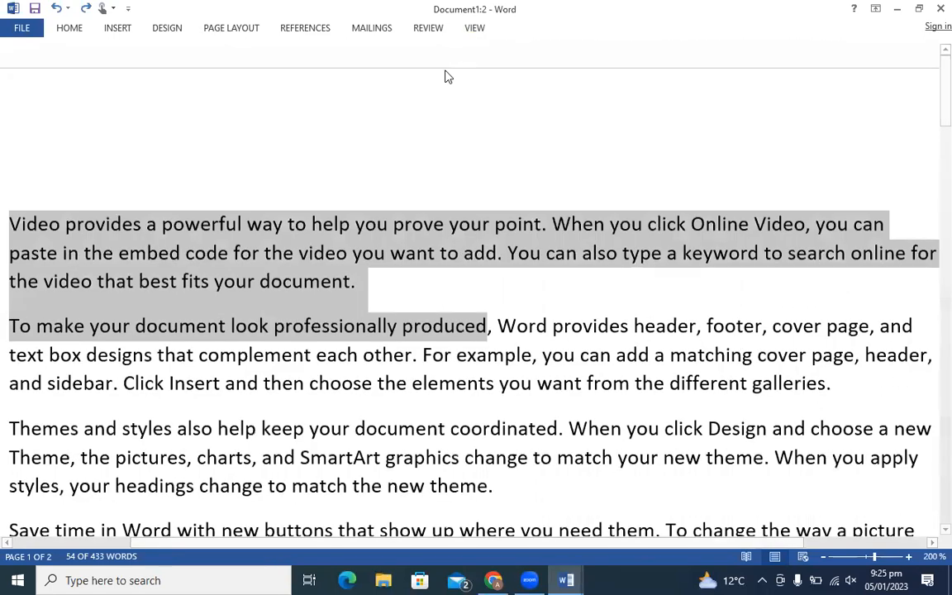
pyautogui.click(420, 73)
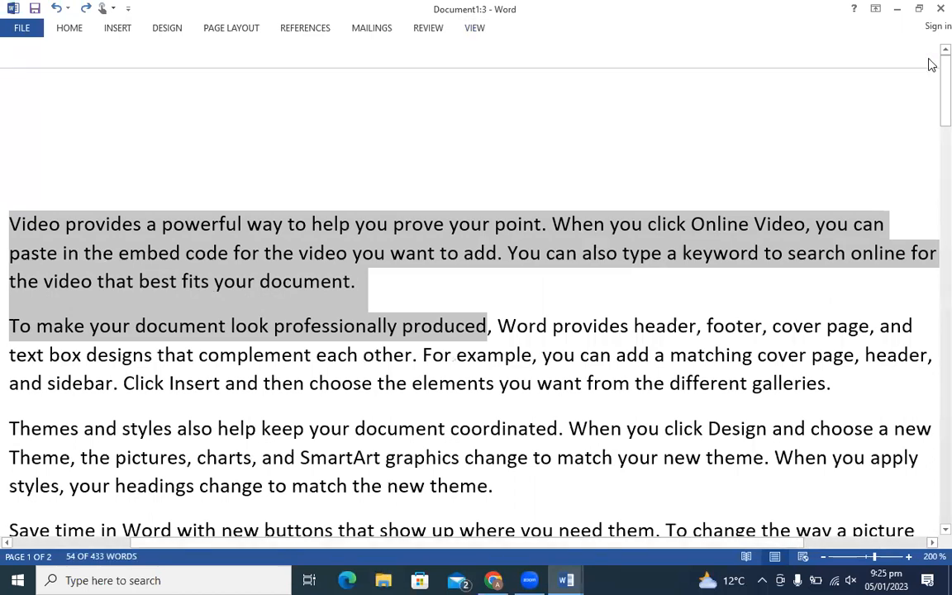
pyautogui.moveTo(943, 75); pyautogui.dragTo(938, 11)
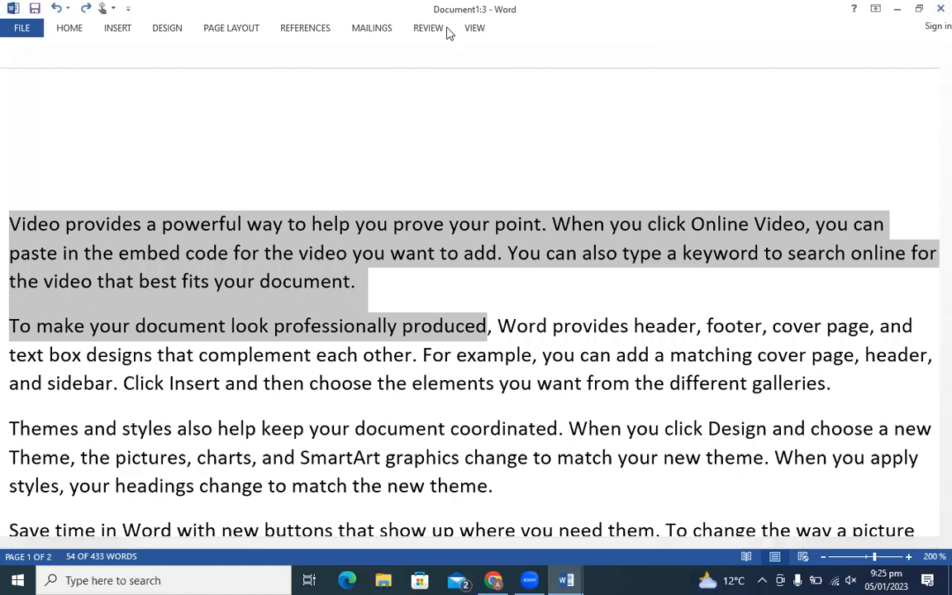
pyautogui.click(475, 29)
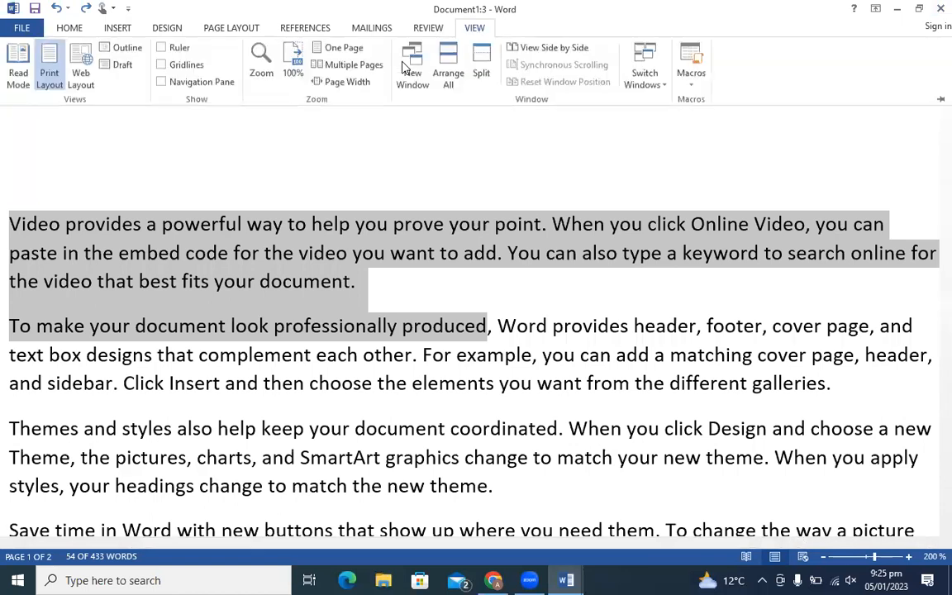
pyautogui.click(446, 55)
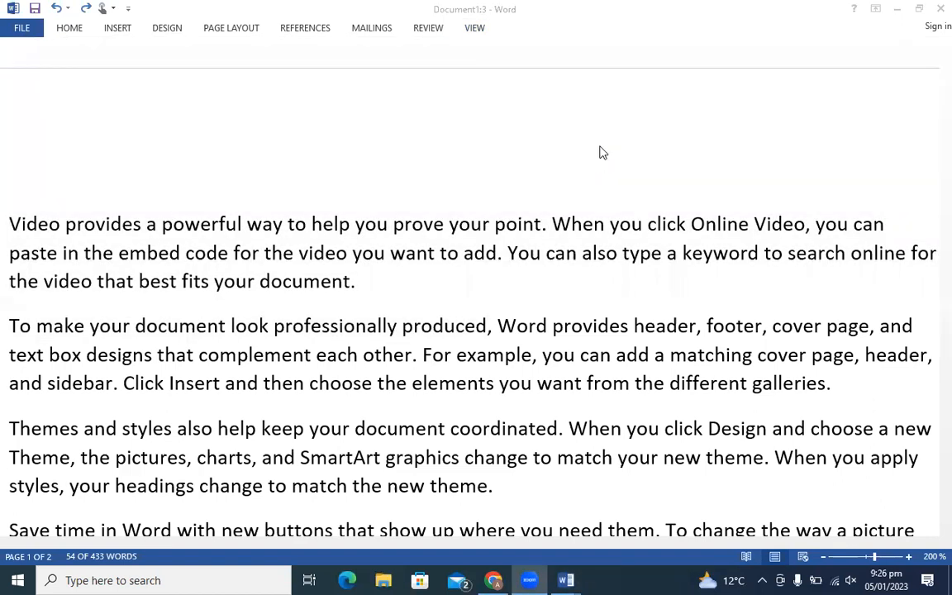
# - Arrange all three Document1 windows, activate each one, and split the top window into panes
pyautogui.click(475, 29)
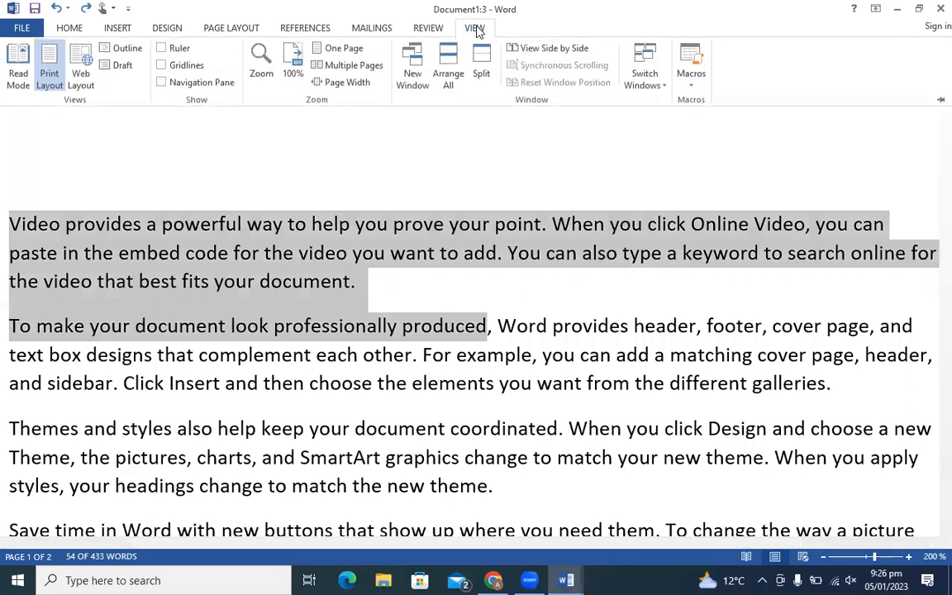
pyautogui.click(450, 73)
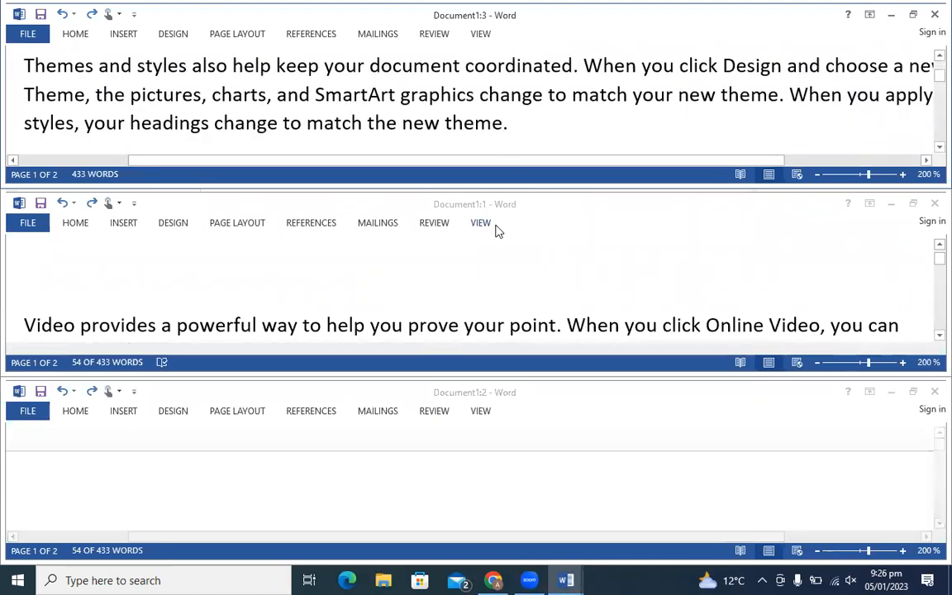
pyautogui.click(377, 269)
pyautogui.click(283, 489)
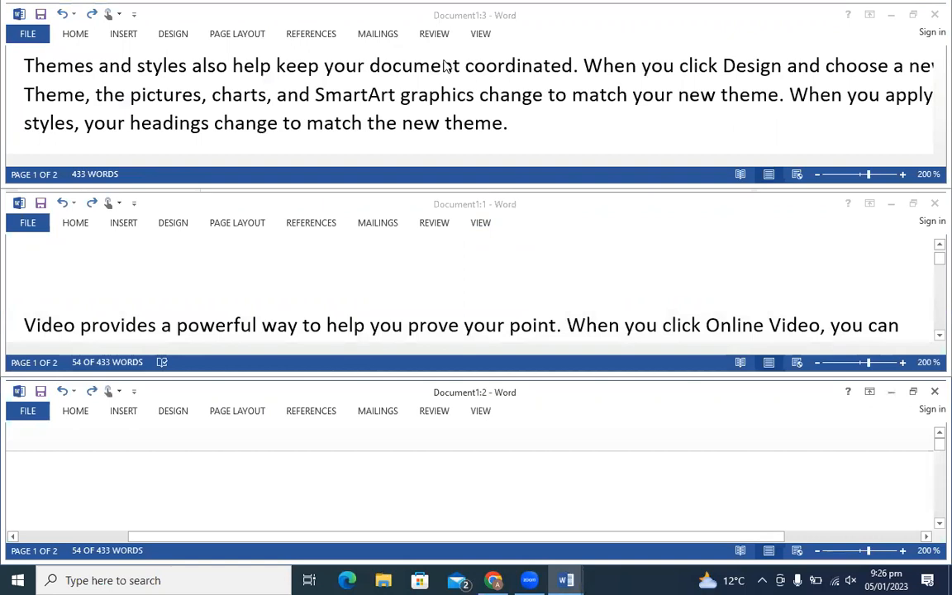
pyautogui.click(480, 33)
pyautogui.click(488, 72)
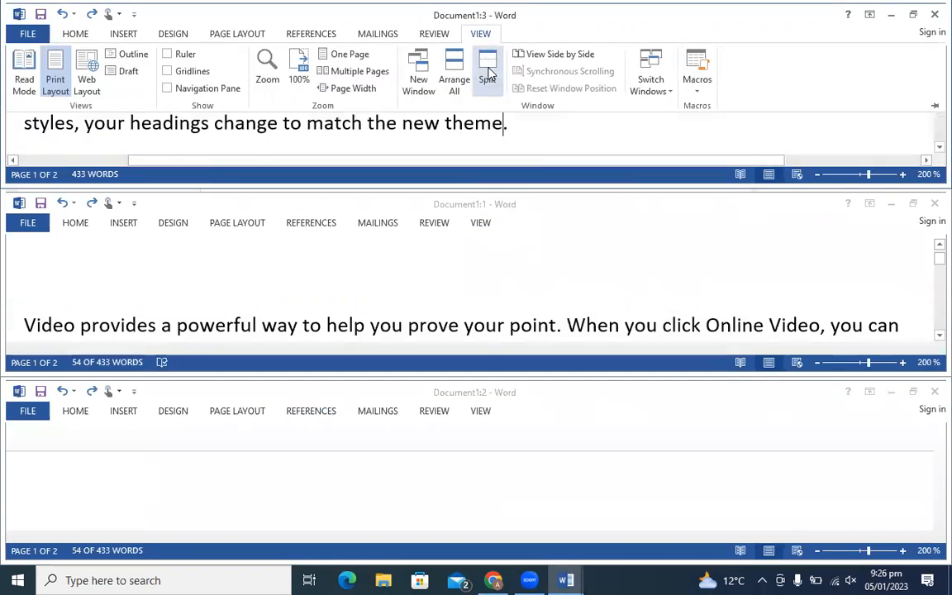
# - Compare two Document1 windows side by side, then maximize one window to fill the screen
pyautogui.click(545, 55)
pyautogui.press('Return')
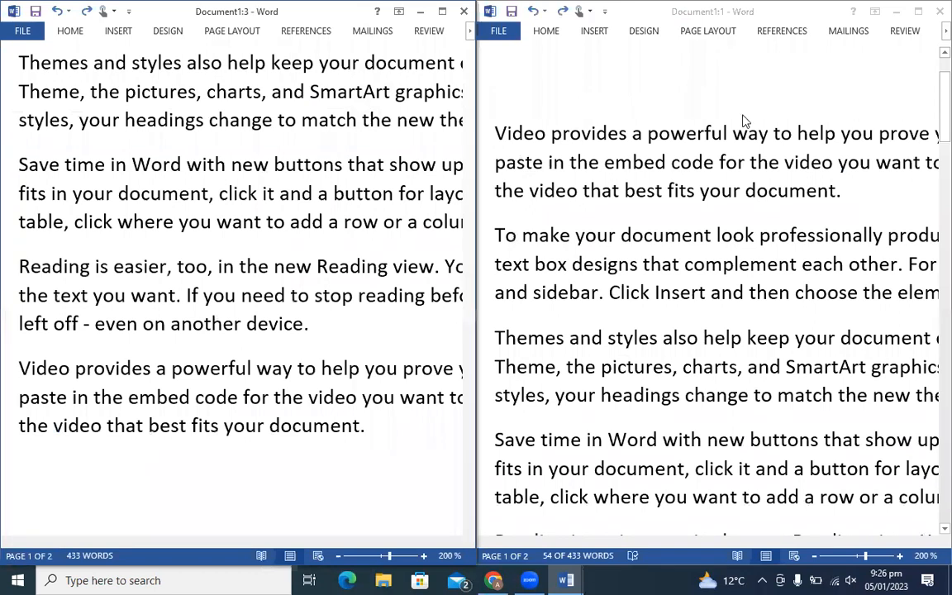
pyautogui.press('super+Up')
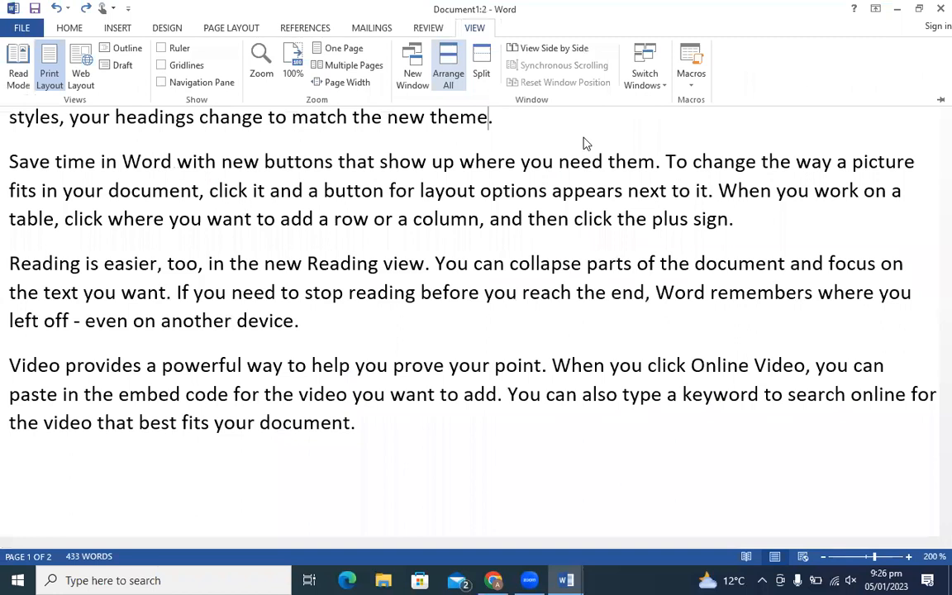
# - Record a new macro, adding 'vbnvjfdjkesdjkihwidjkcmknecdjbfcd' before the full stop after 'theme'
pyautogui.click(691, 83)
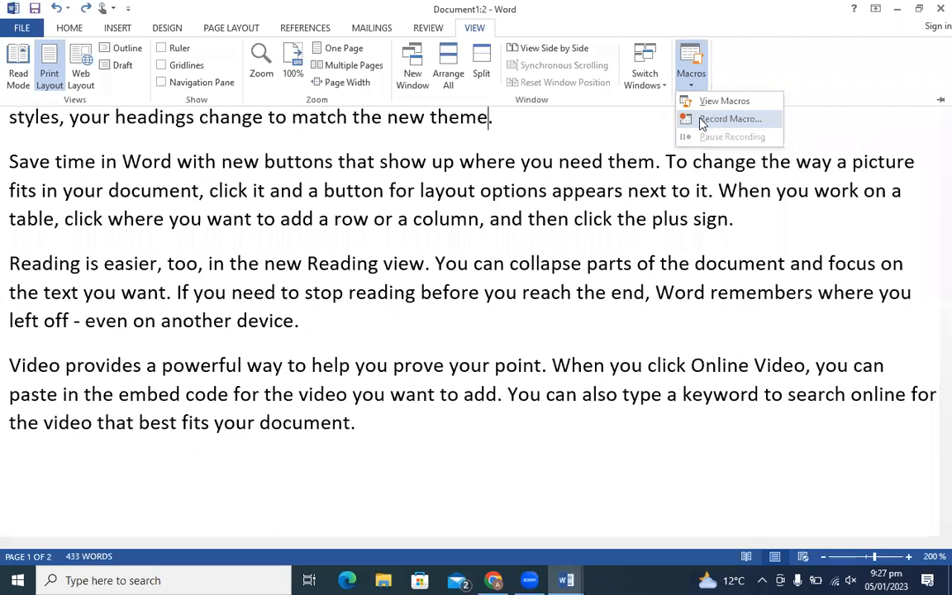
pyautogui.click(500, 367)
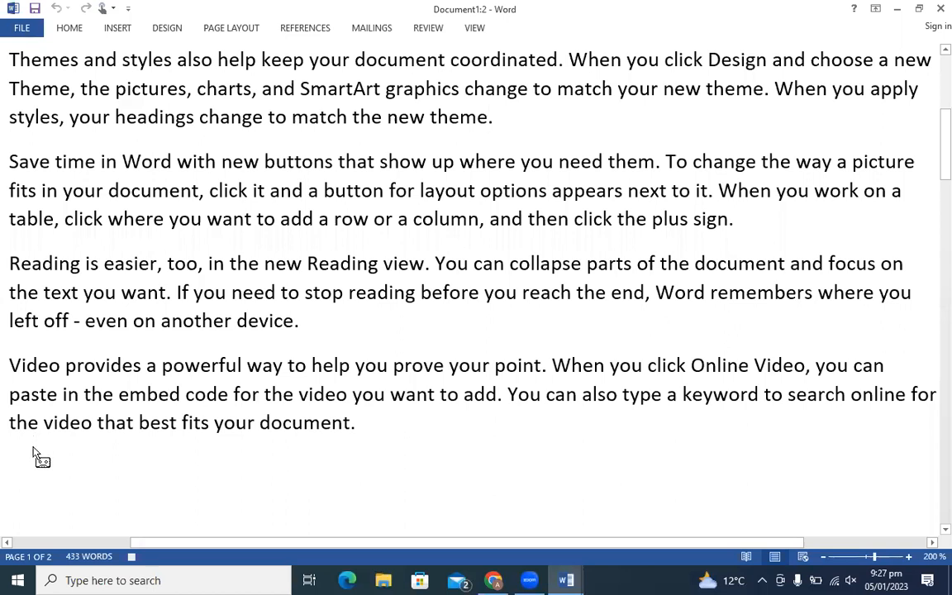
pyautogui.press('Left')
pyautogui.write('by')
pyautogui.press('BackSpace')
pyautogui.write('vb')
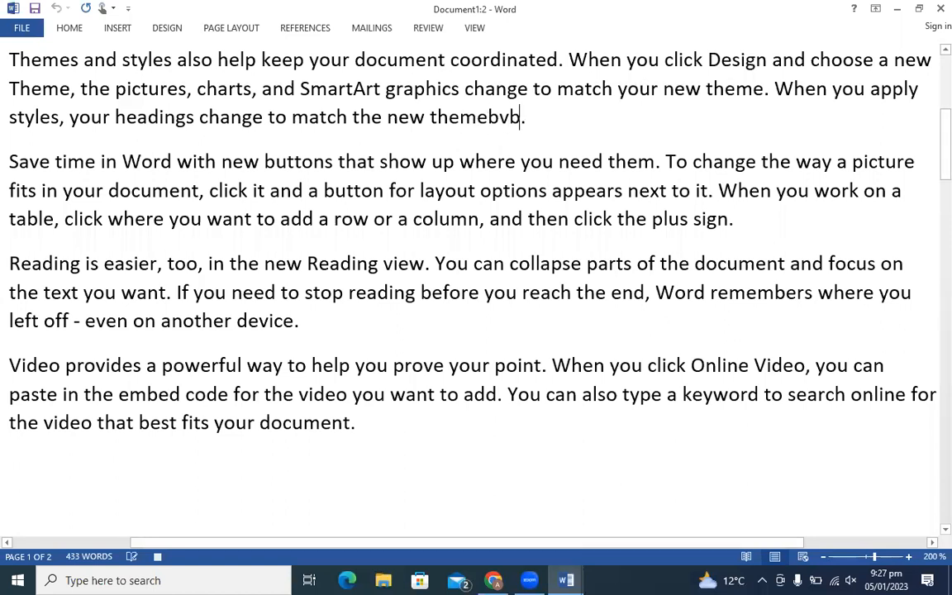
pyautogui.write('nvjfdjkesdj')
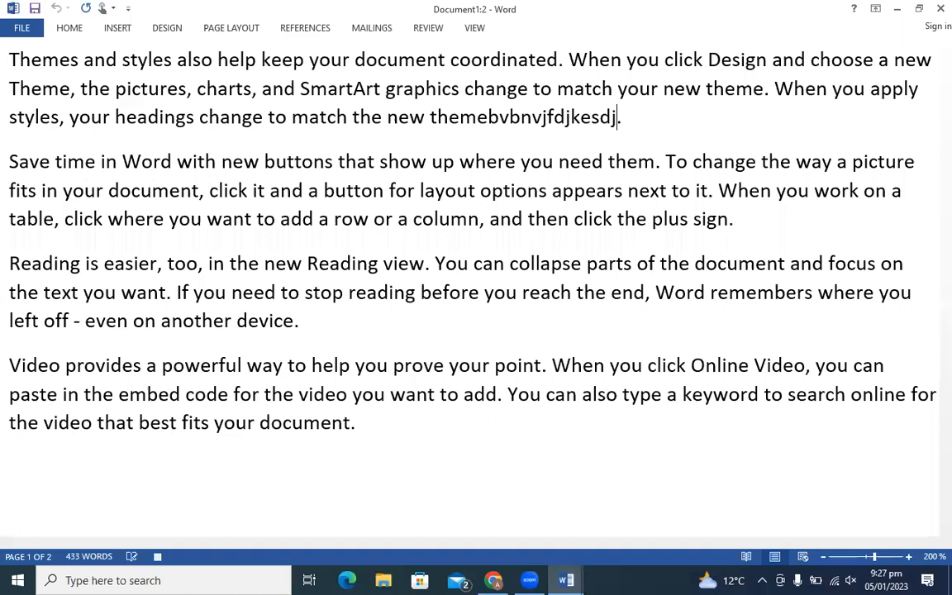
pyautogui.write('kihwidjkcmknecdjbfcd')
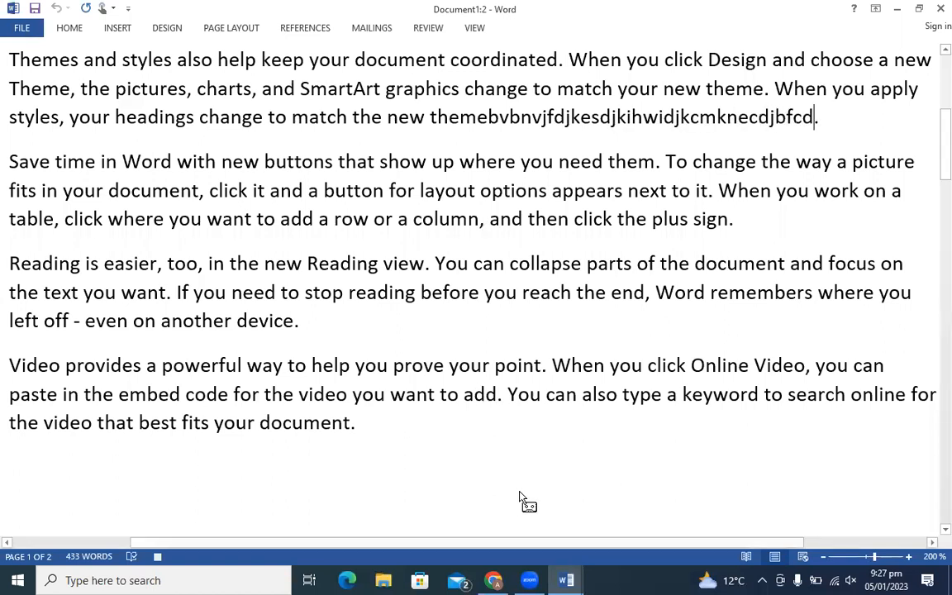
pyautogui.click(475, 29)
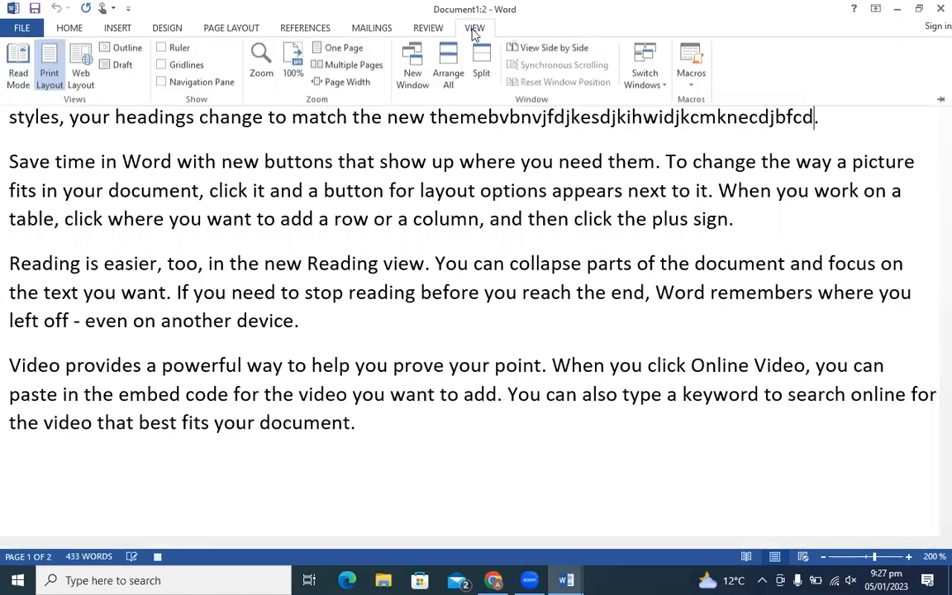
# - Stop the macro recording, then run the cvgh macro from the Macros list
pyautogui.click(691, 87)
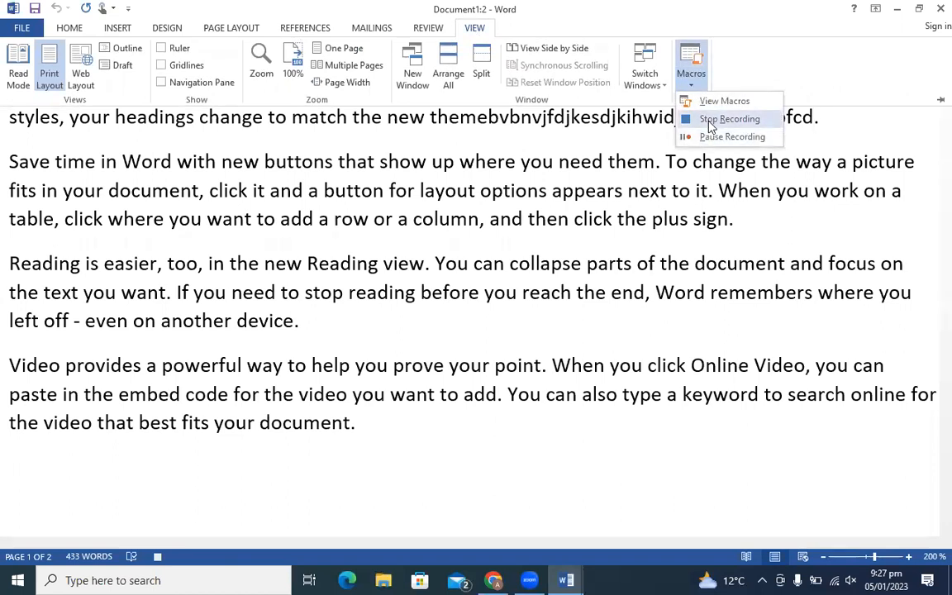
pyautogui.click(711, 120)
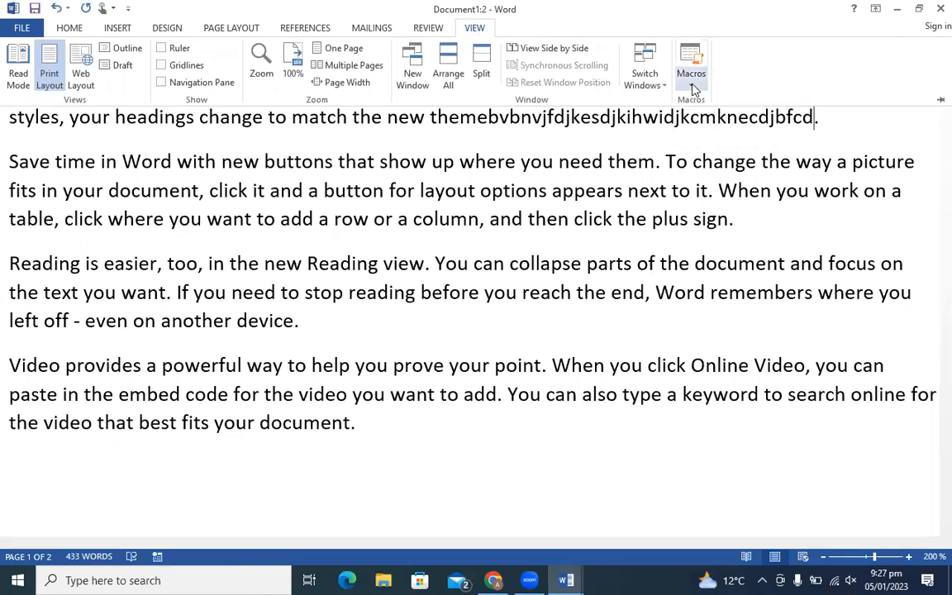
pyautogui.click(692, 87)
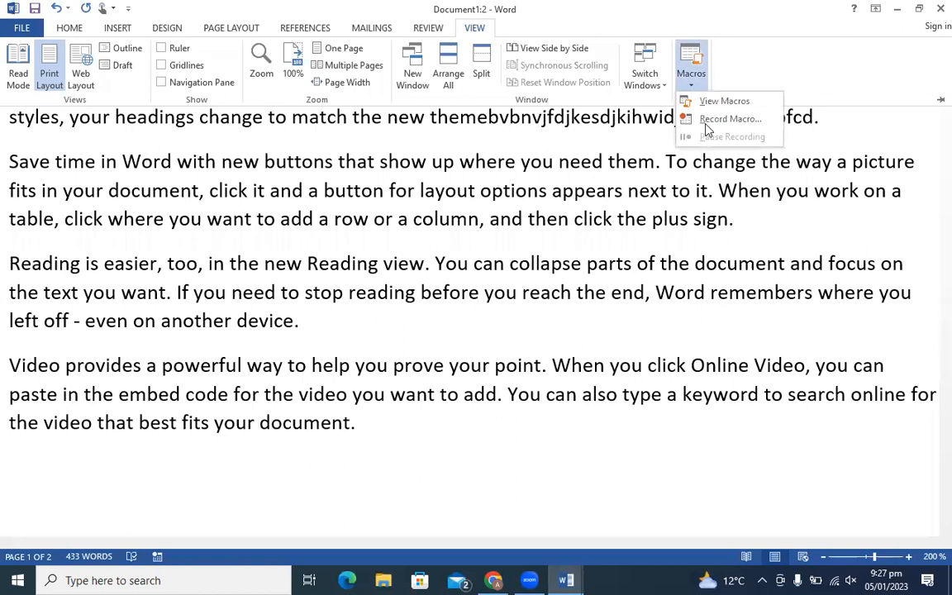
pyautogui.click(707, 106)
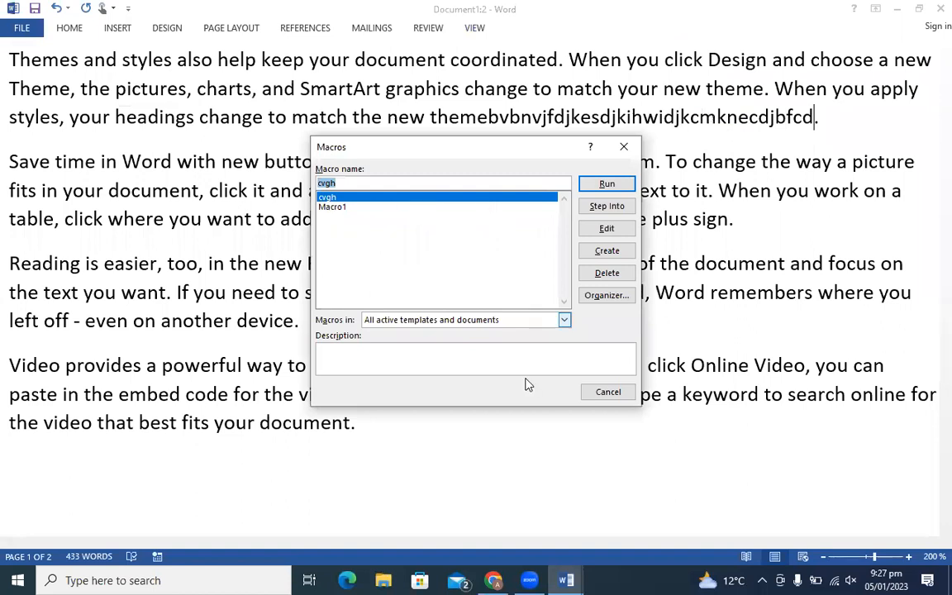
pyautogui.click(608, 183)
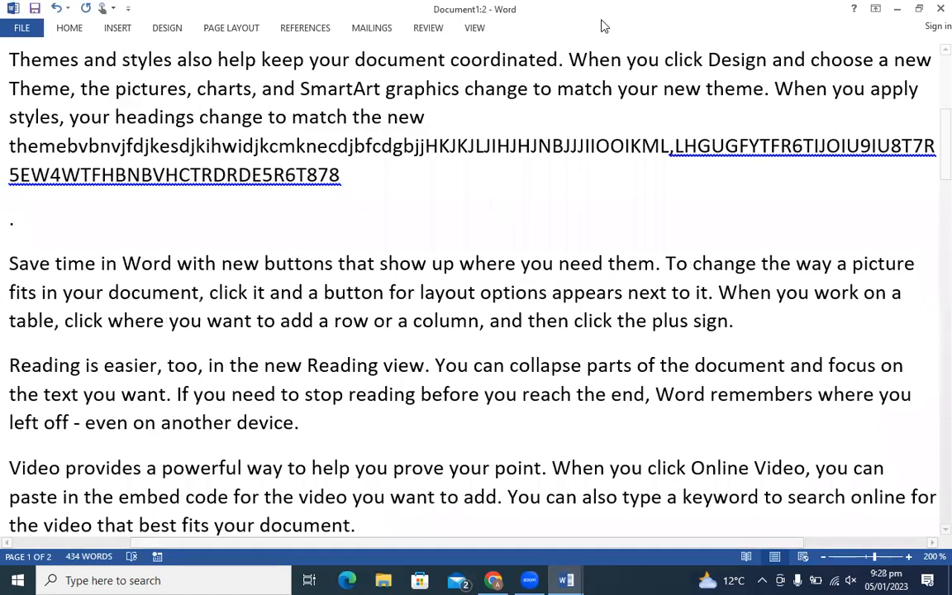
pyautogui.click(474, 30)
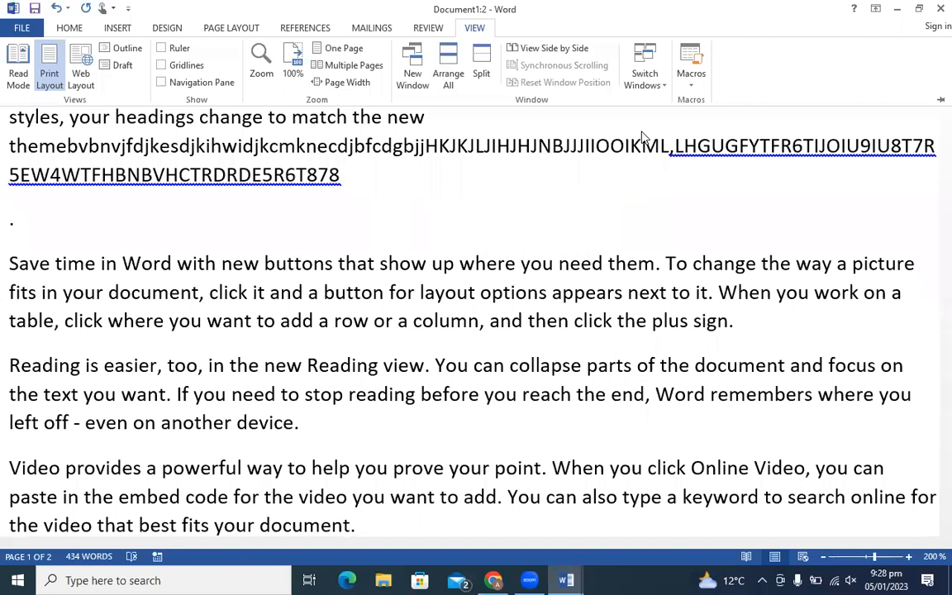
pyautogui.click(453, 504)
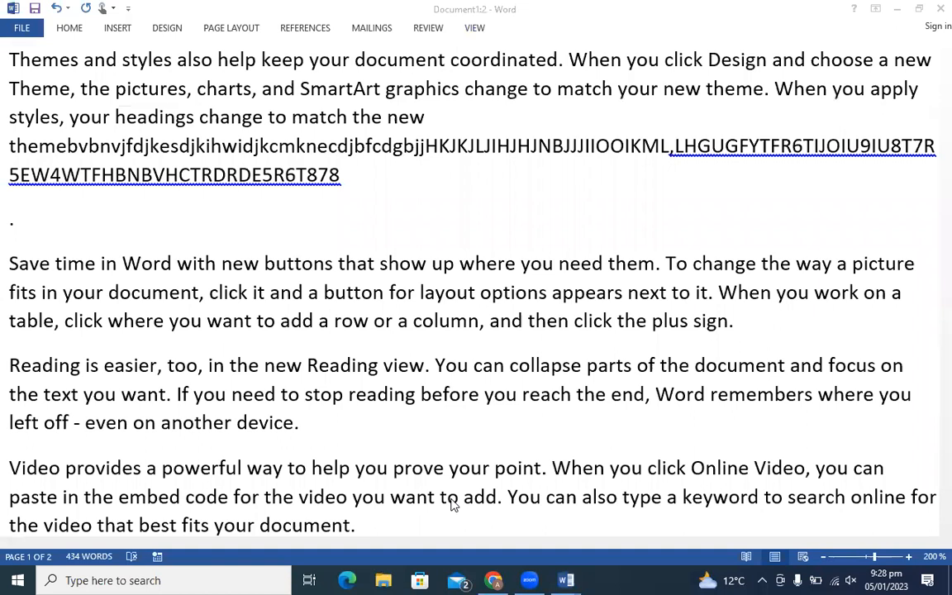